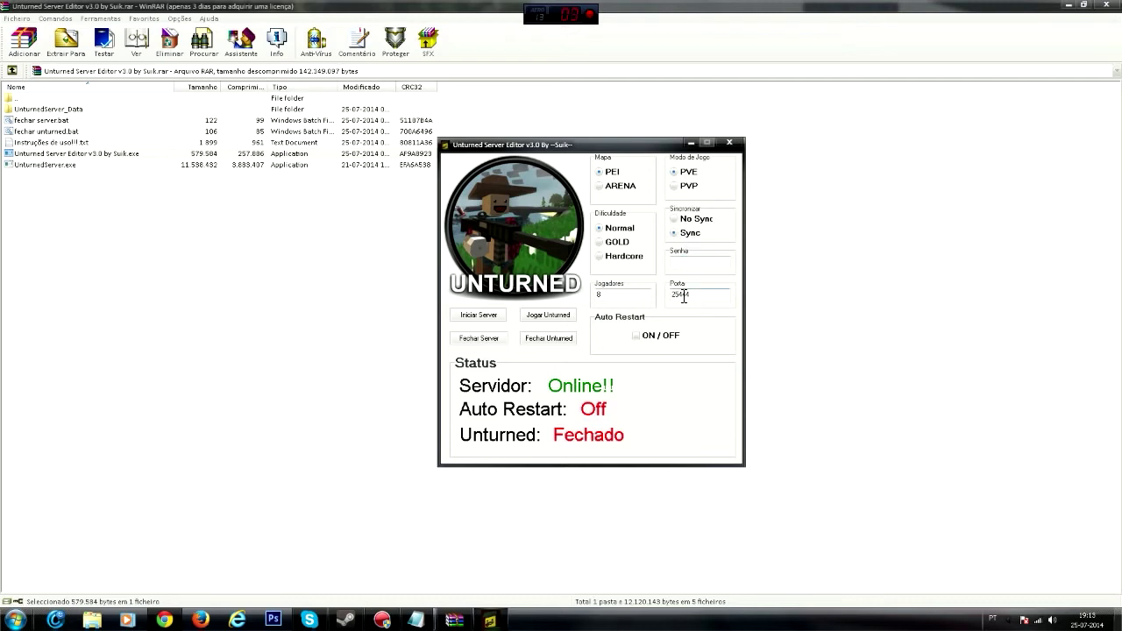
- Select the Jogadores value of 8 on the online PVE, Sync server using port 25444
drag(613, 295, 570, 293)
- Open Instruções de uso!!!.txt, read the AutoRestart on/off explanation line, and close Notepad
double_click(53, 142)
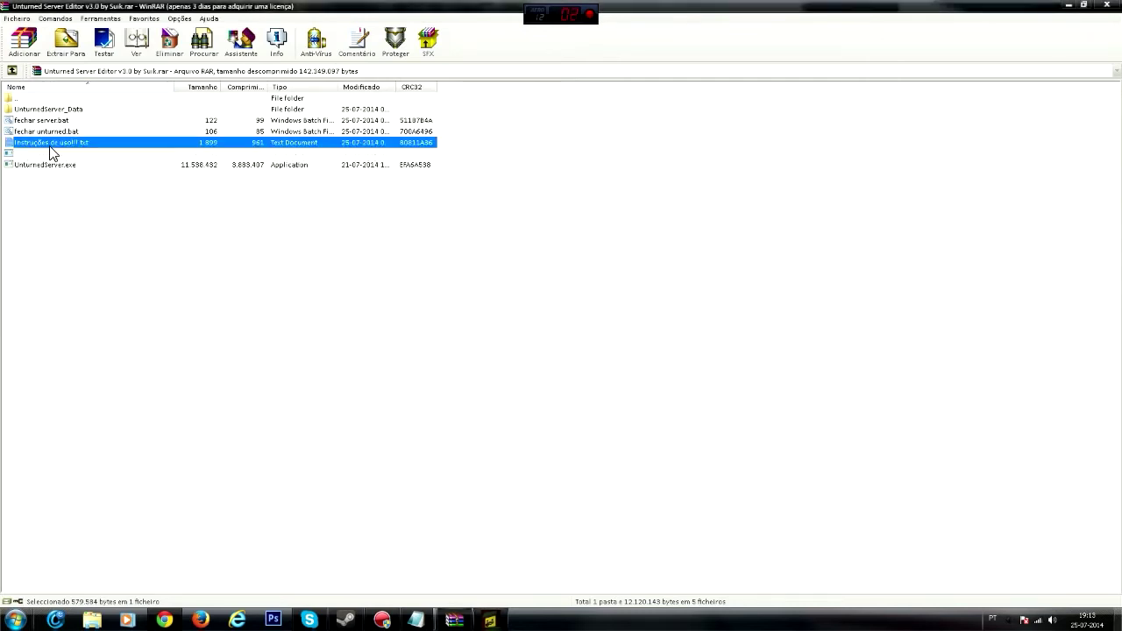
drag(282, 321, 386, 323)
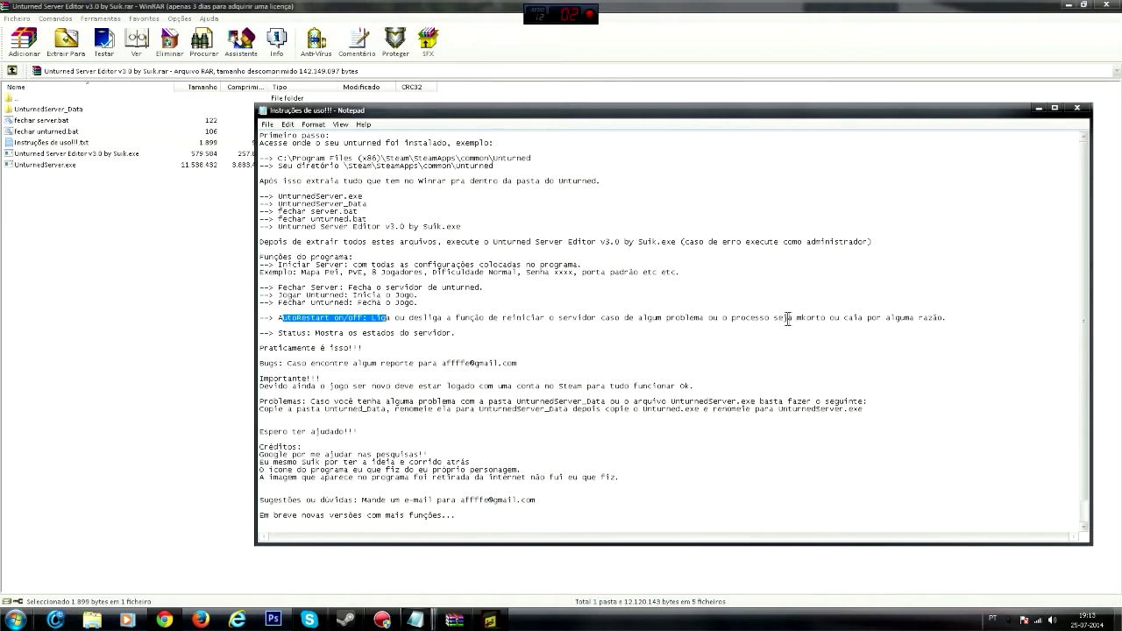
drag(796, 320, 830, 324)
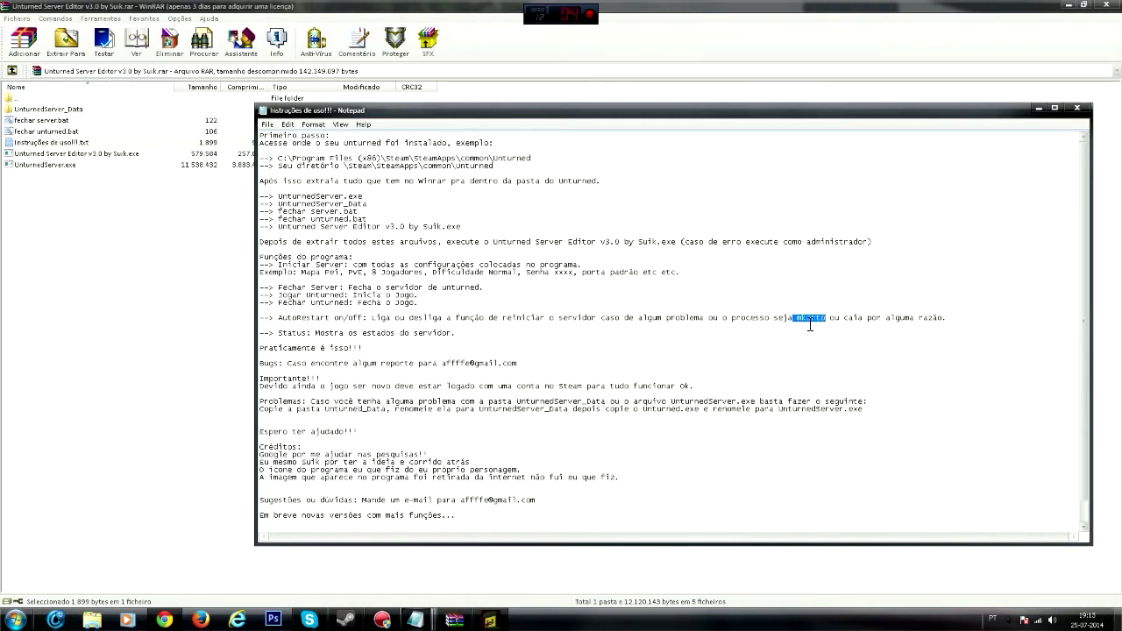
click(844, 327)
drag(963, 321, 275, 322)
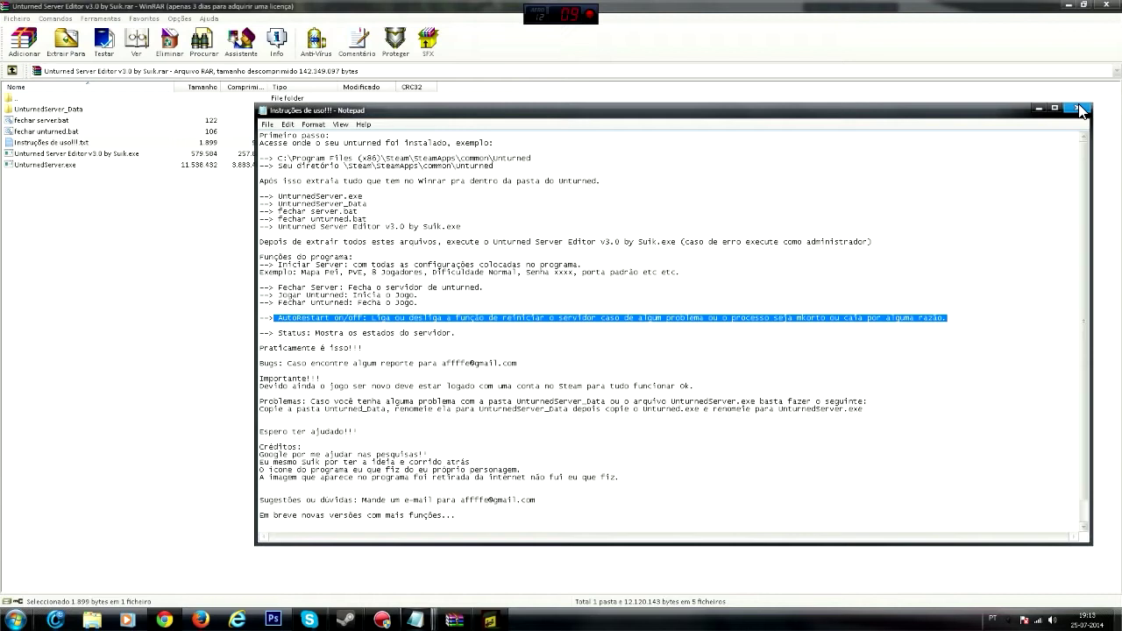
click(1079, 108)
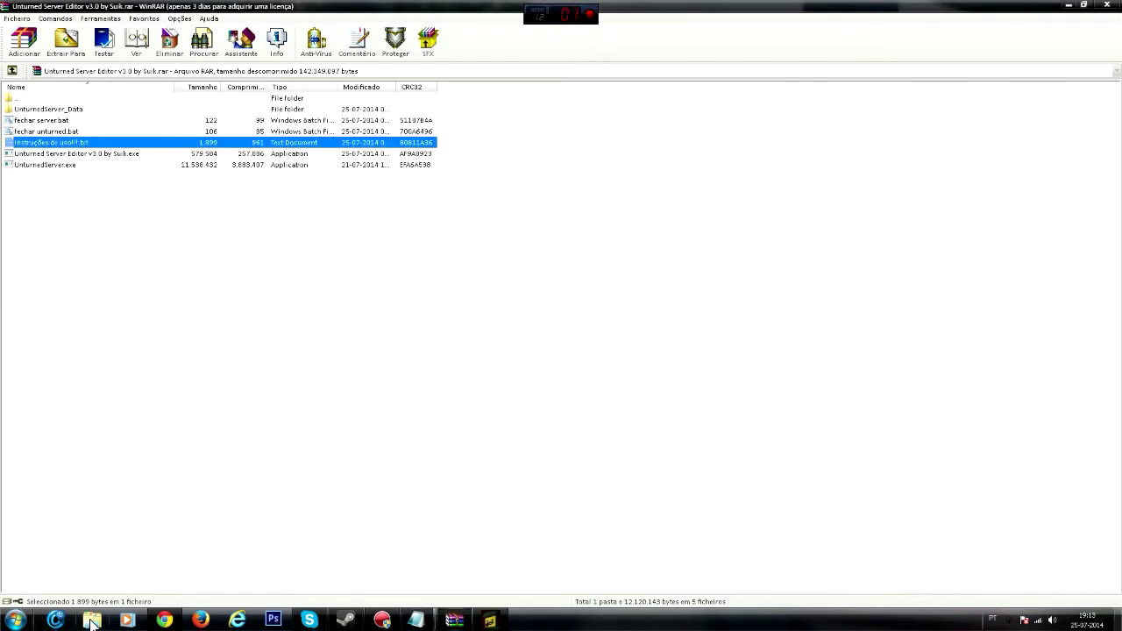
- On the router's Virtual Servers page, check the existing entry's port 25444 and IP address
click(164, 619)
click(60, 13)
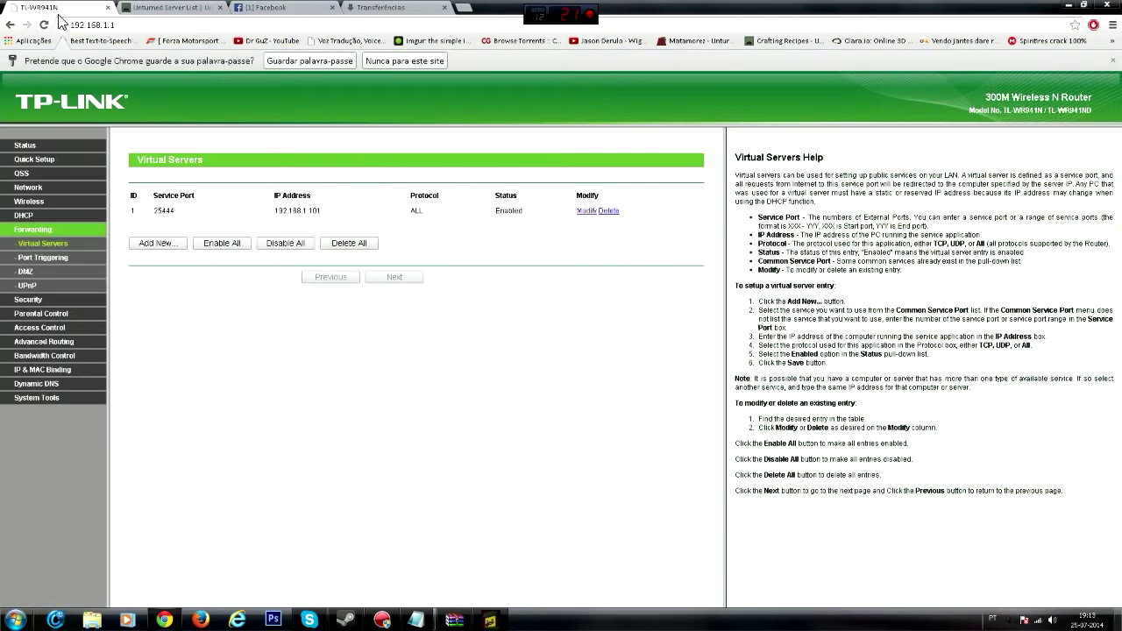
click(126, 28)
drag(154, 212, 184, 211)
drag(274, 211, 340, 216)
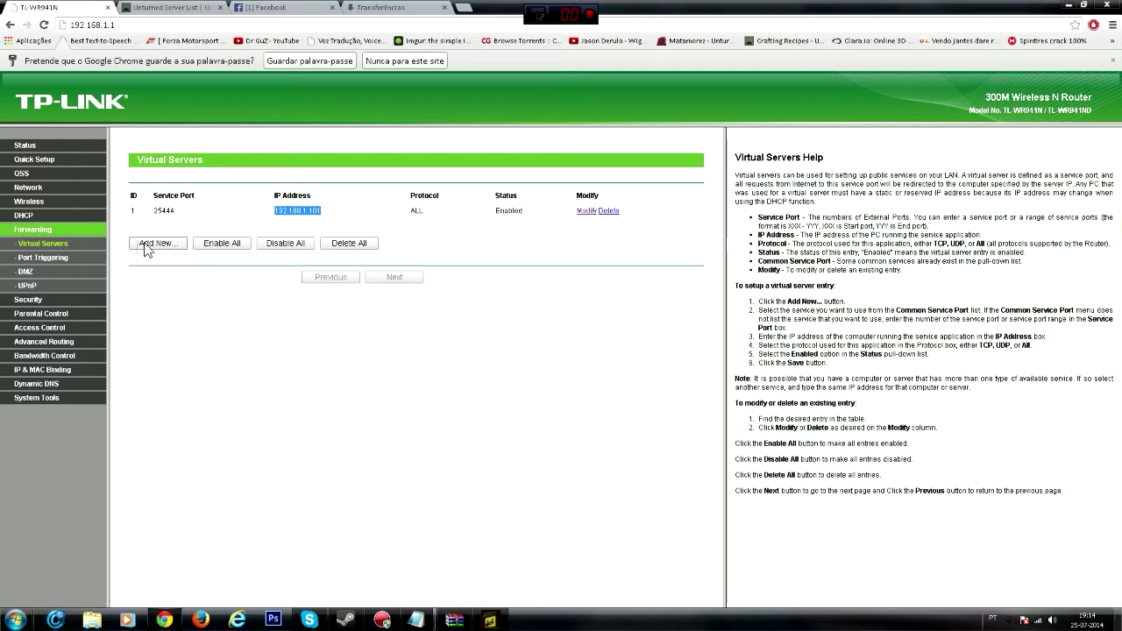
- Start a new virtual server entry and look up this PC's IP 192.168.1.101 with ipconfig
click(153, 244)
click(333, 210)
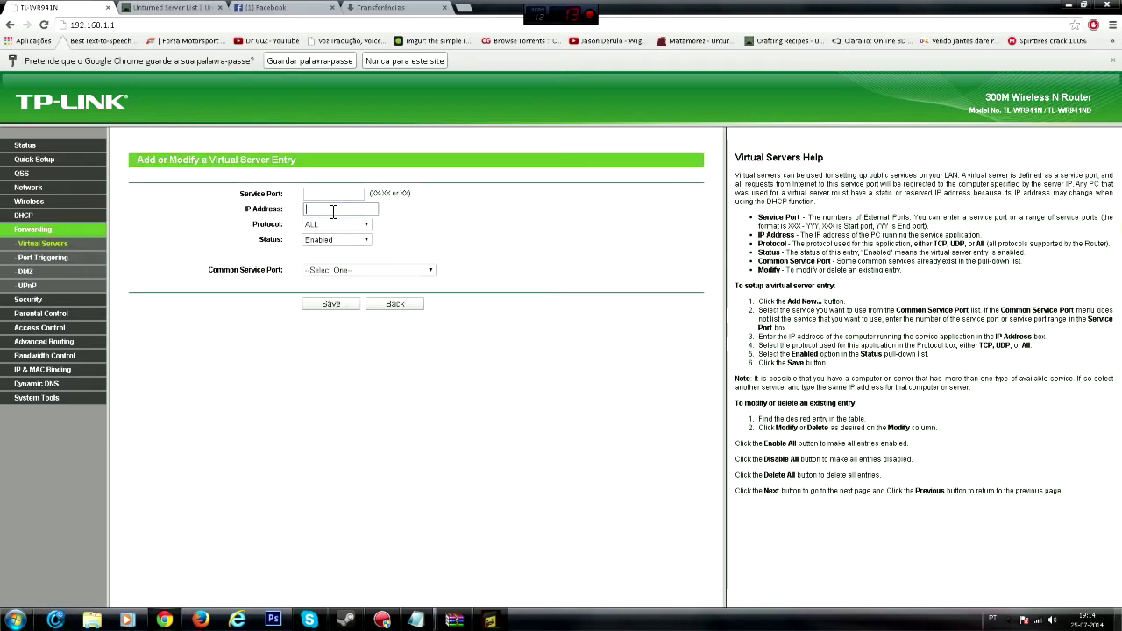
click(3, 617)
text(cmd)
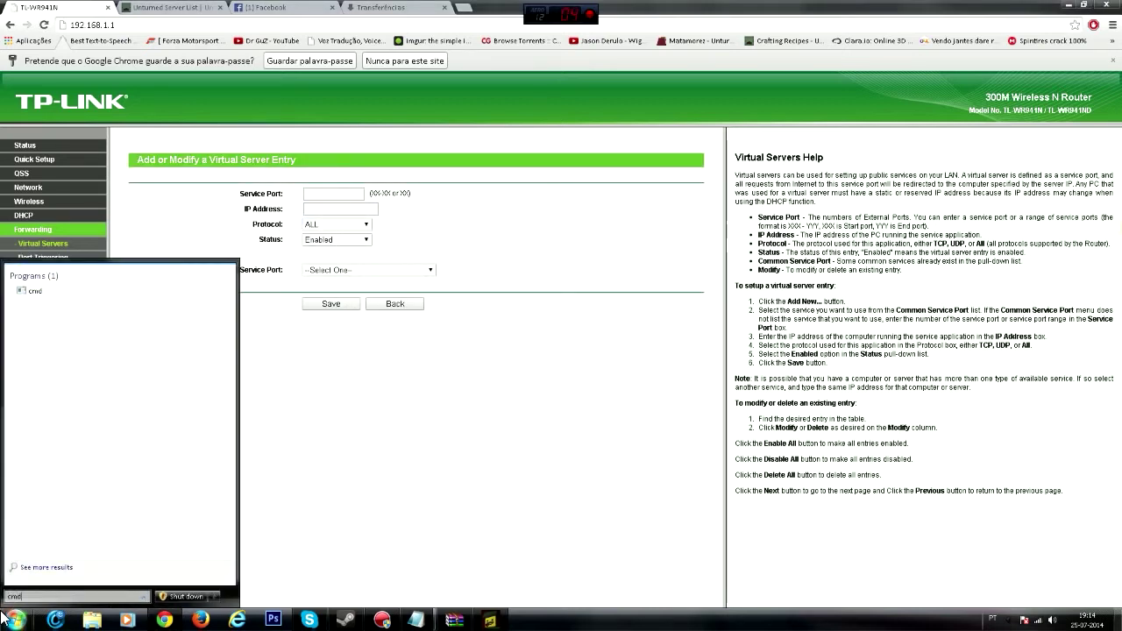
key(Return)
text(ipconfig)
key(Return)
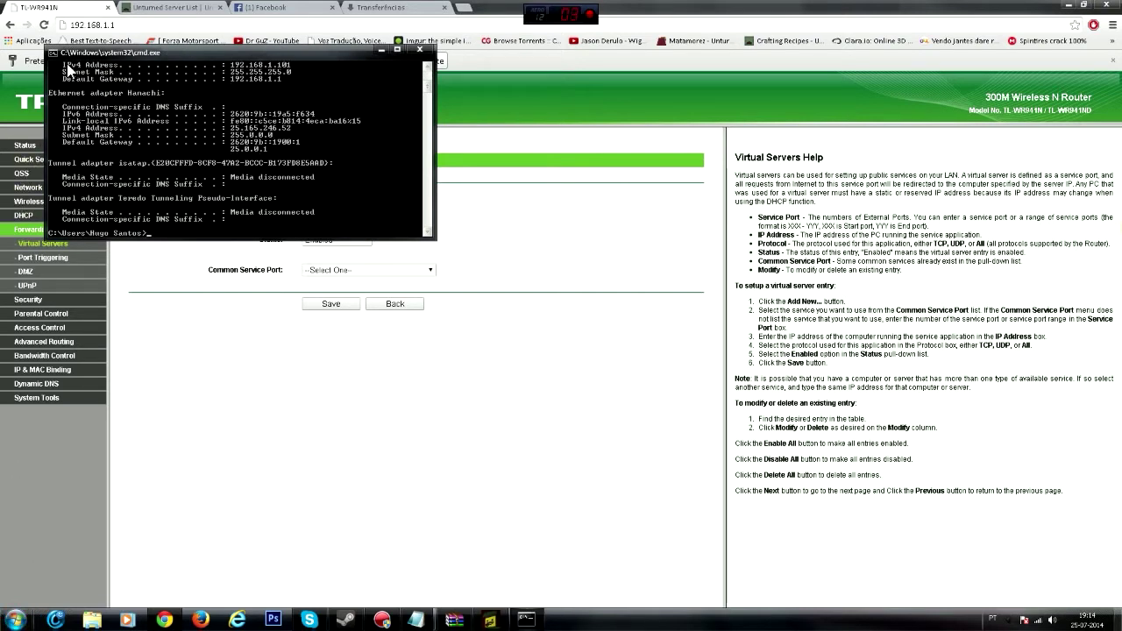
scroll(241, 98, up, 4)
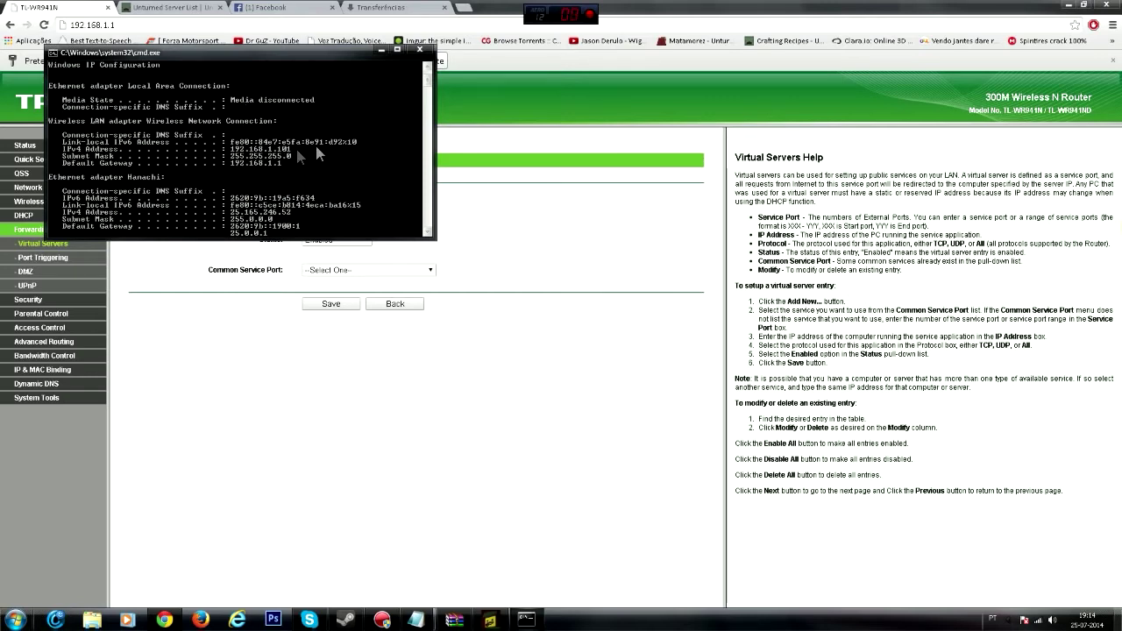
click(419, 50)
- Enter service port 25444, submit the entry, verify the rule, and close the Transferências tab
click(333, 210)
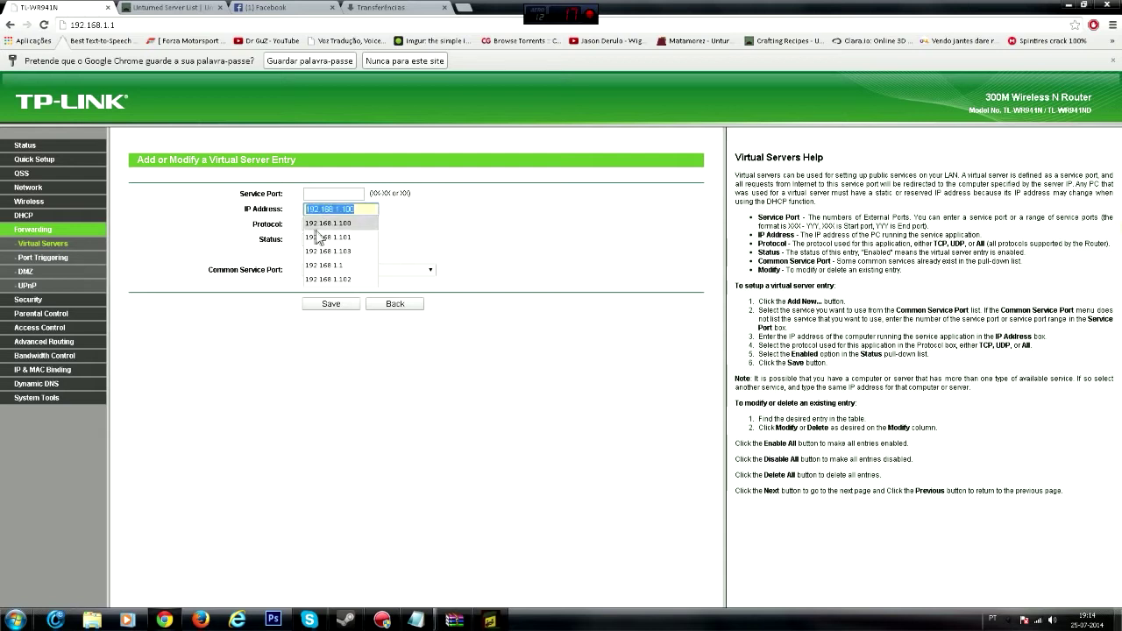
click(326, 193)
text(25444)
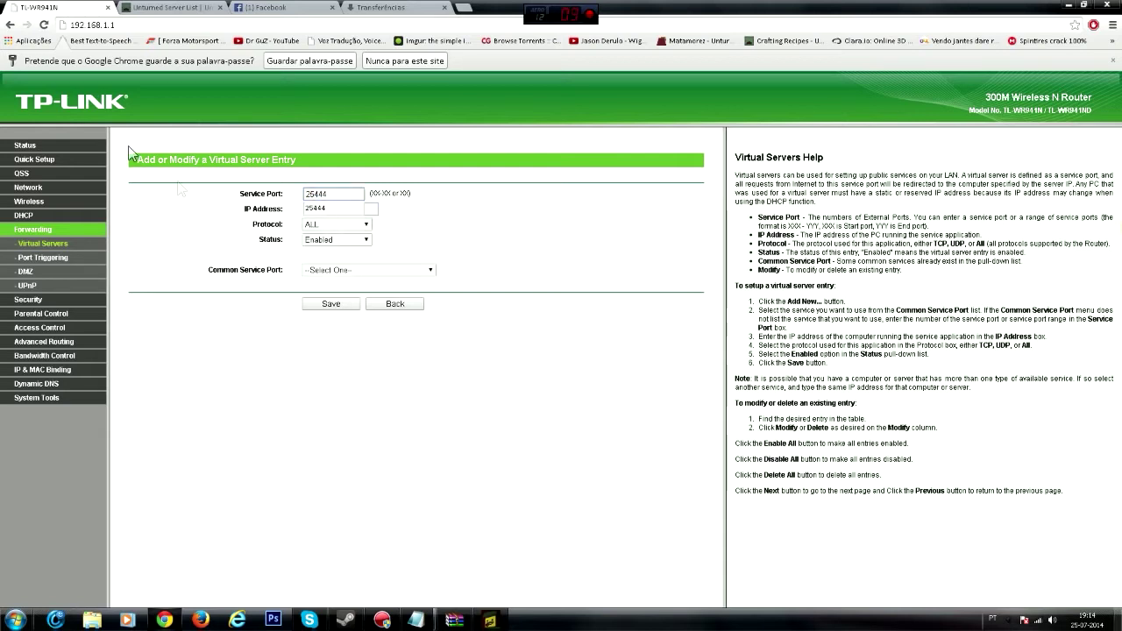
key(Return)
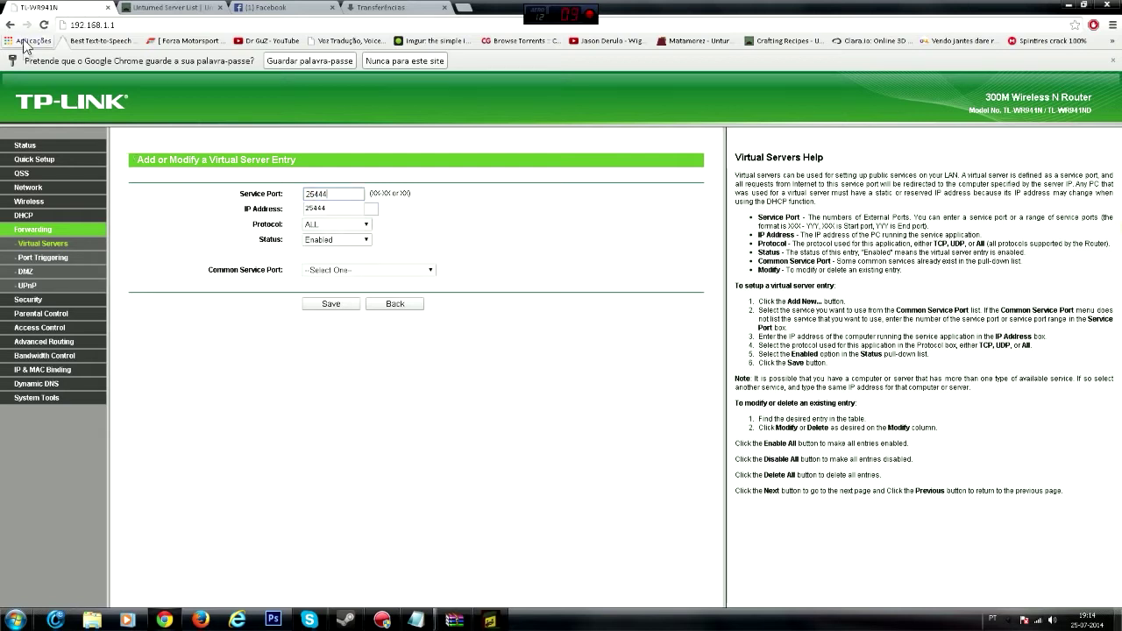
drag(147, 216, 335, 219)
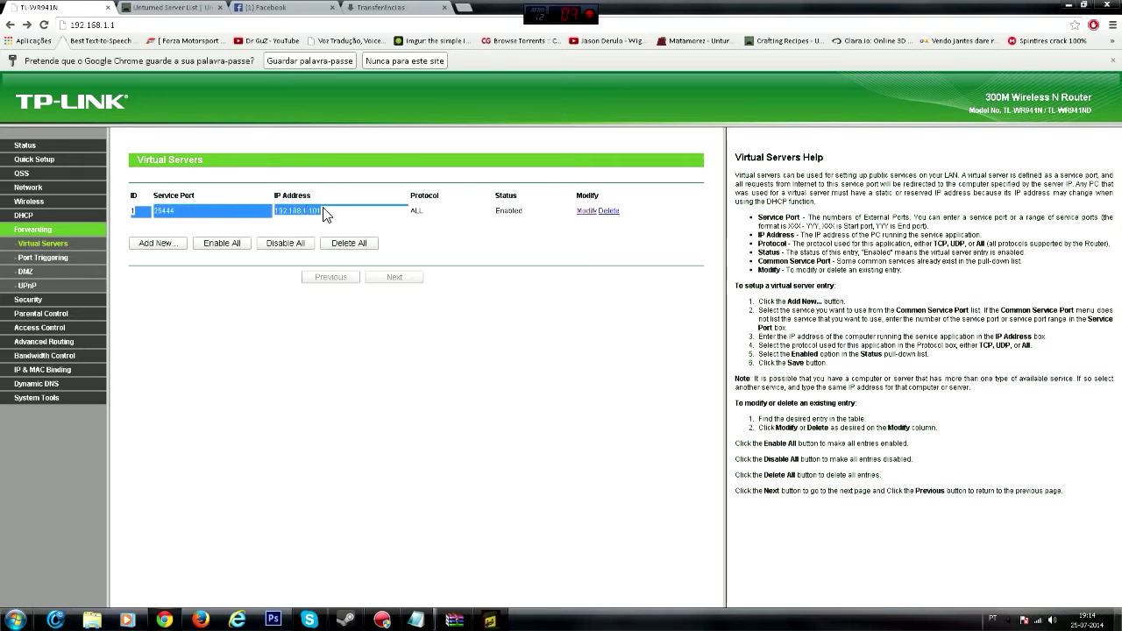
click(313, 230)
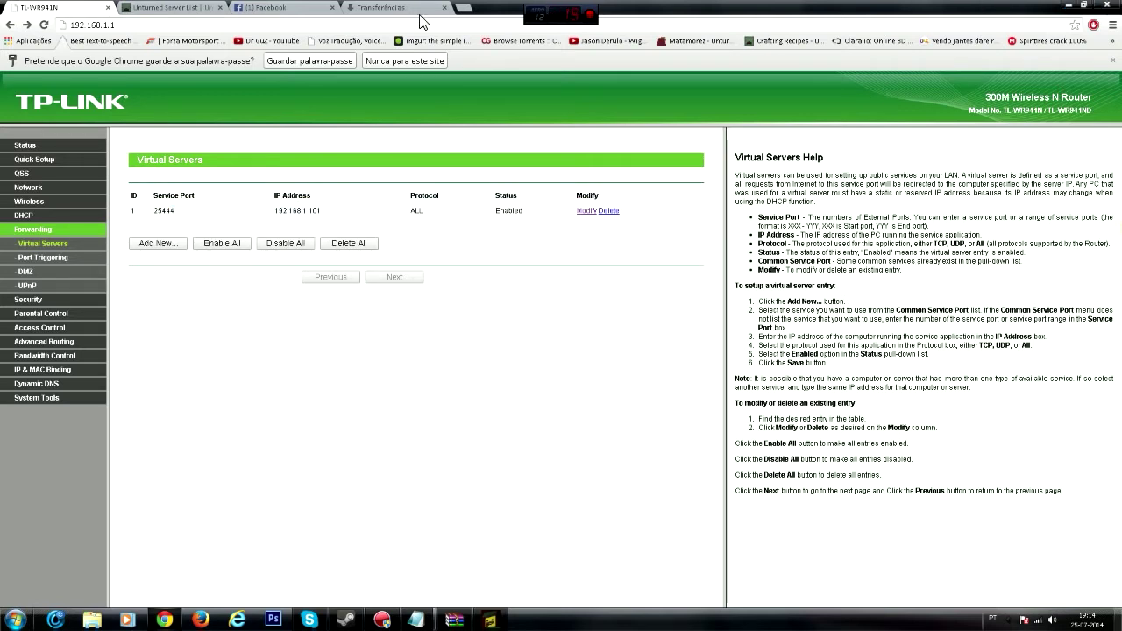
click(446, 9)
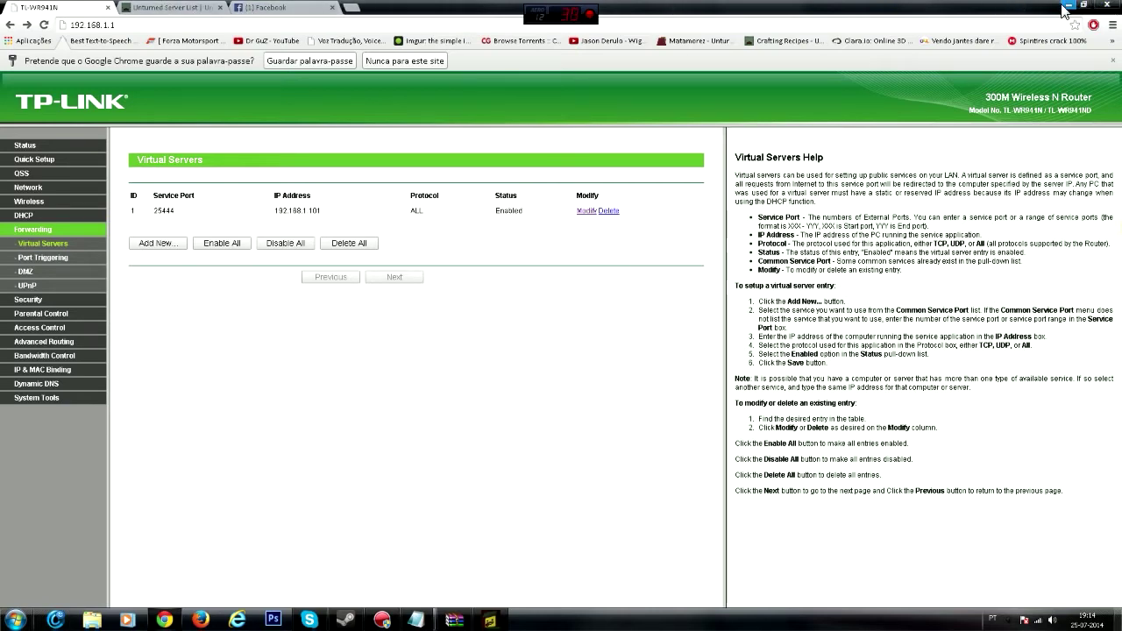
- Open the notified Unturned Server Editor photo on Facebook and expand its 12 replies
click(268, 7)
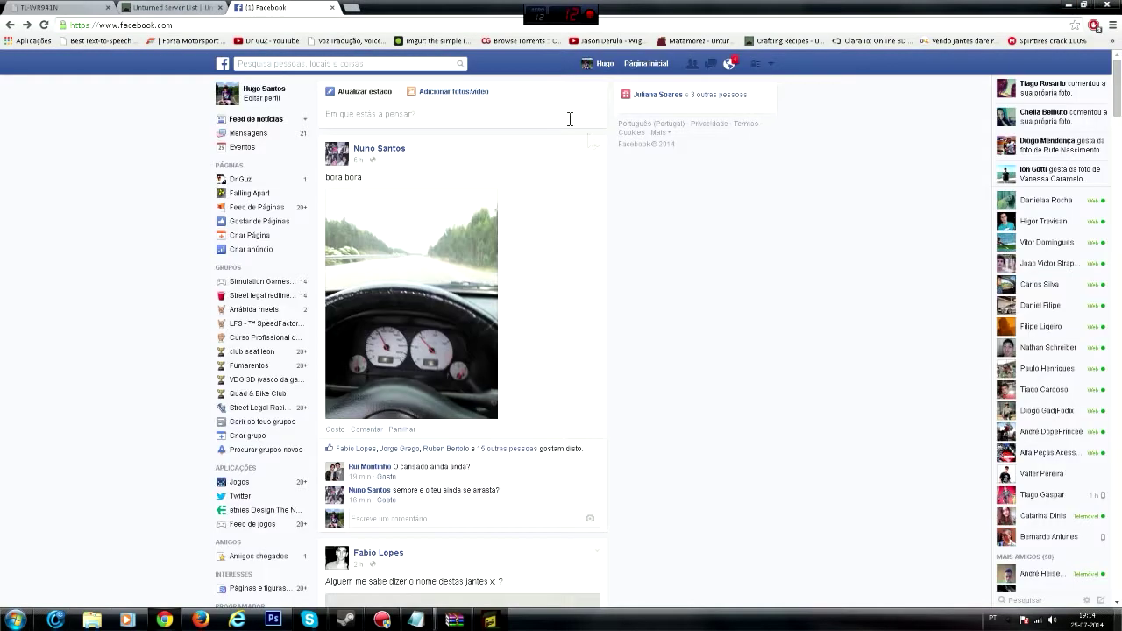
click(731, 66)
click(640, 120)
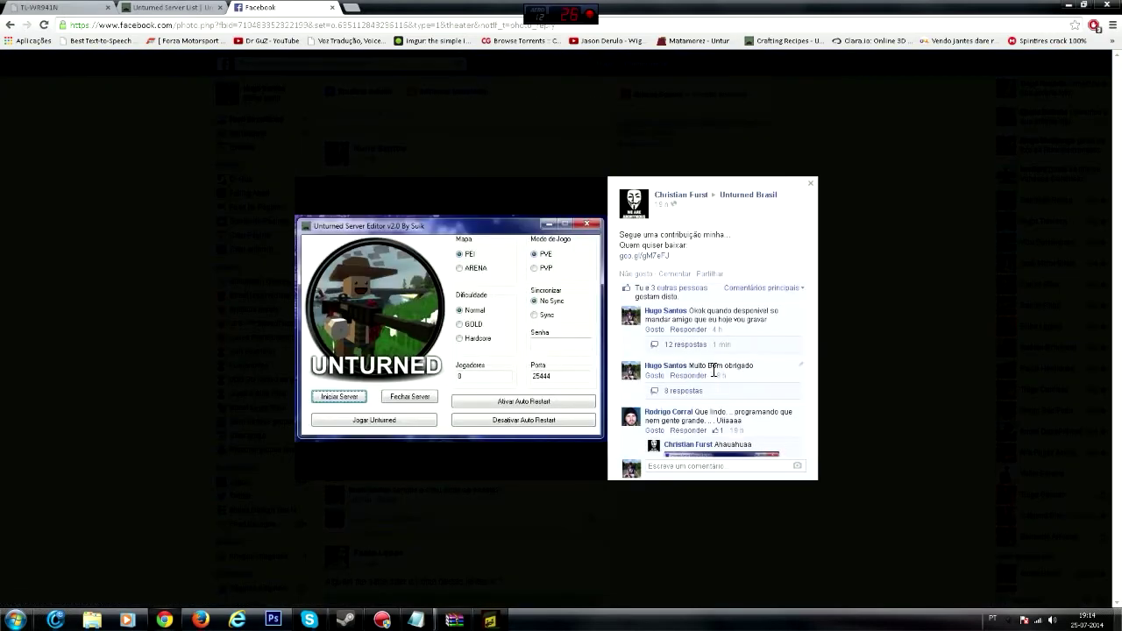
click(683, 344)
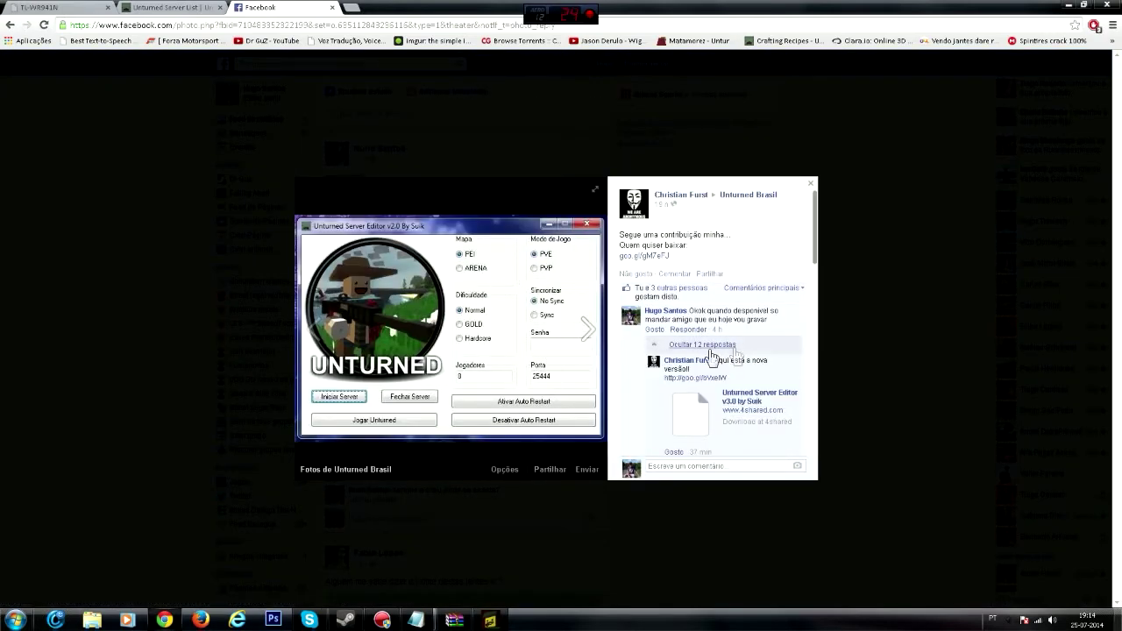
scroll(759, 389, down, 8)
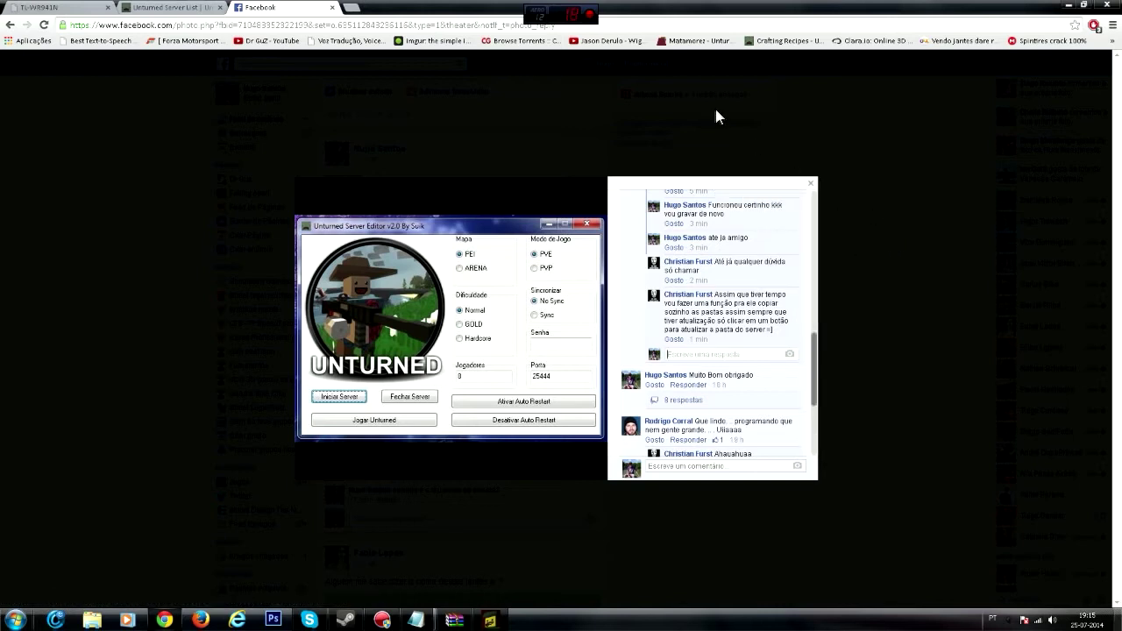
- Post an 'ahaha' reply saying the conversa was just recorded, then close the photo viewer
text(ahaha acabei de gravar a n)
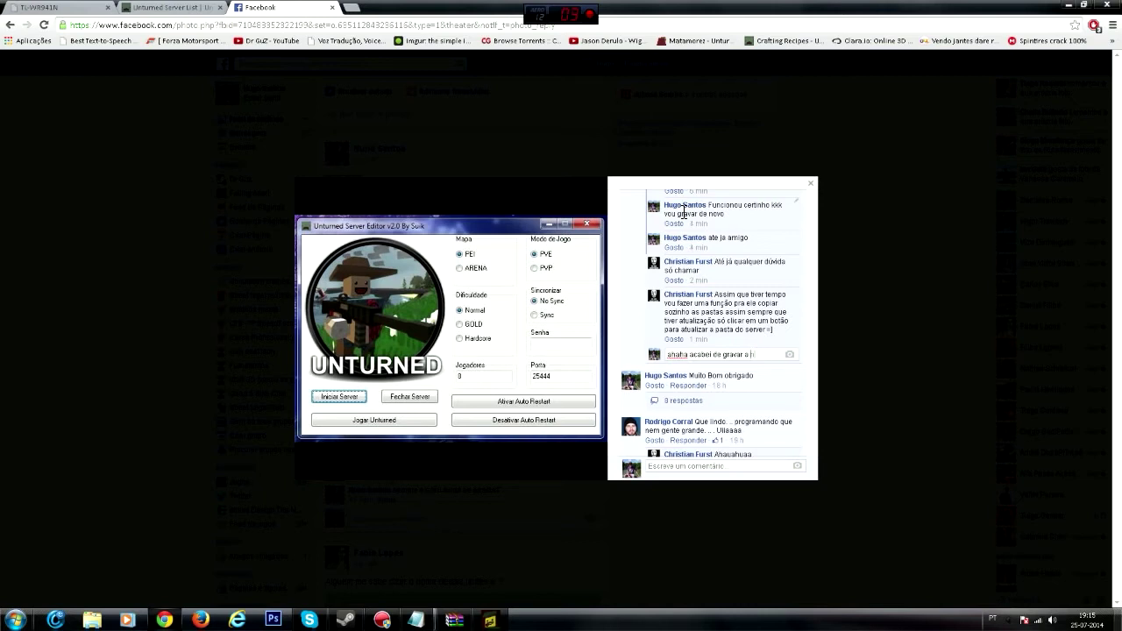
text(conversa)
key(Return)
click(461, 72)
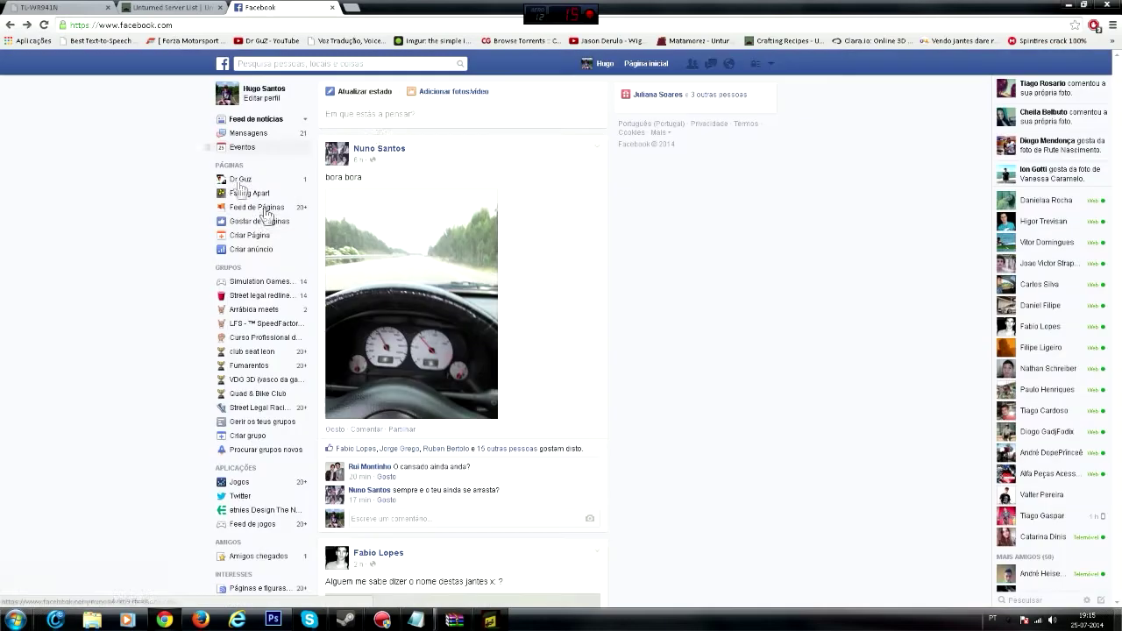
- Minimize the browser, select all files in the archive, and browse the C: drive
click(1063, 5)
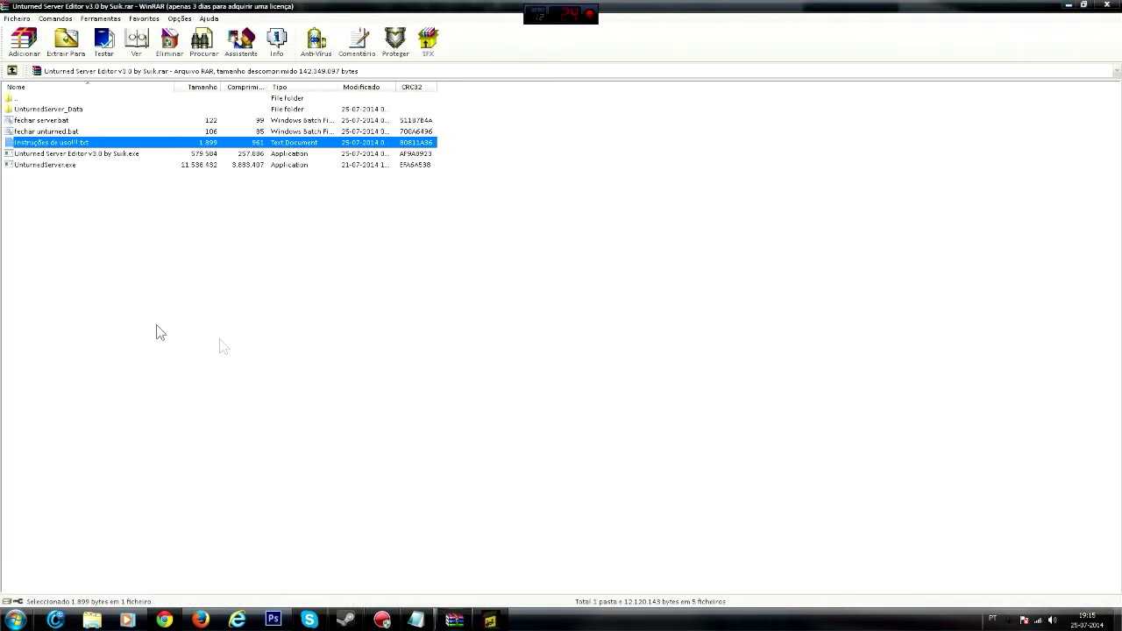
drag(65, 216, 62, 113)
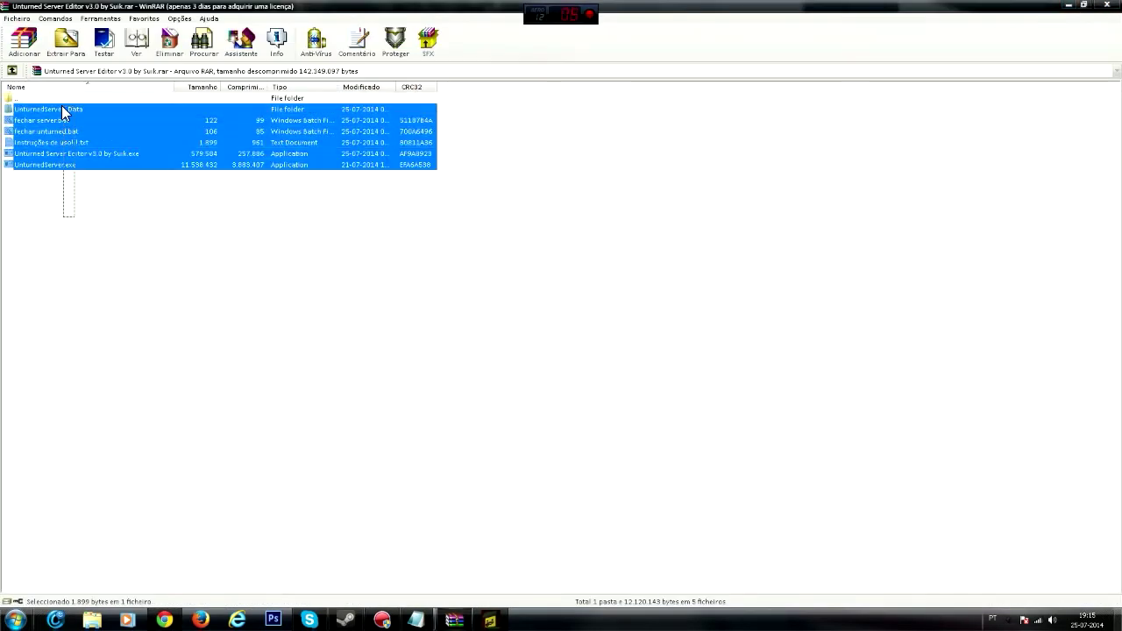
click(92, 620)
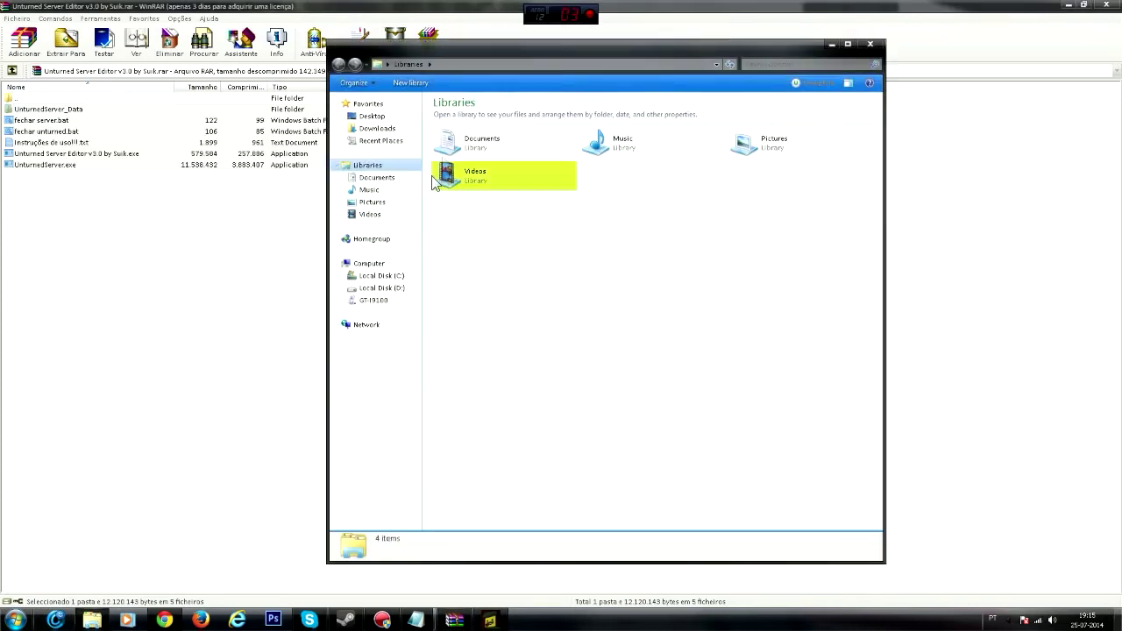
click(382, 277)
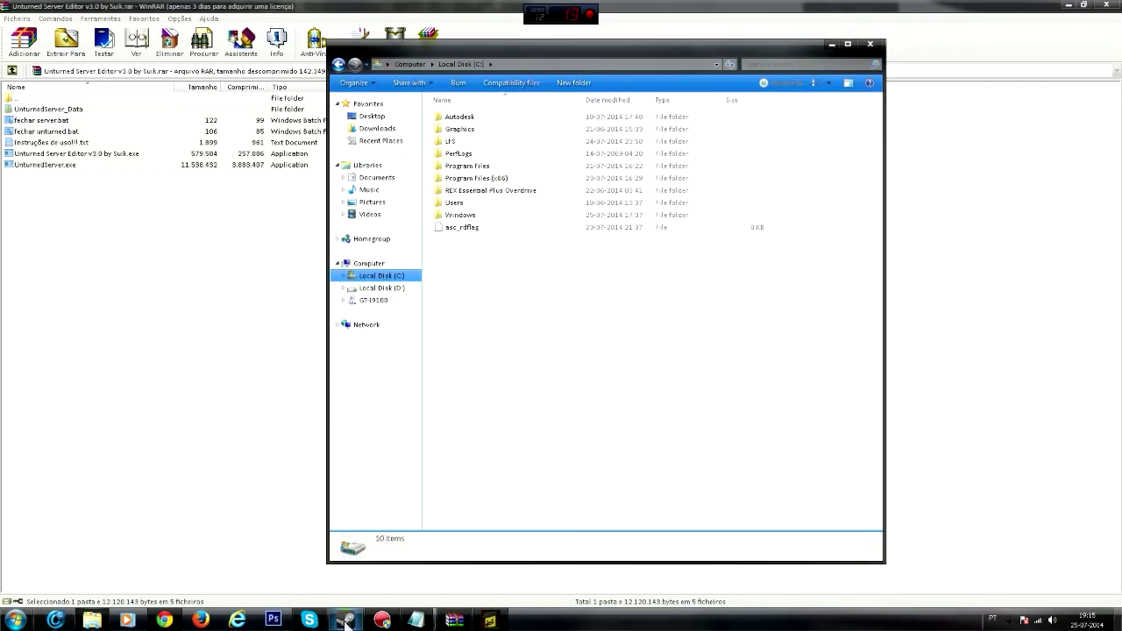
- Open Unturned's installation folder via Steam's Propriedades > Ficheiros Locais
click(824, 44)
click(346, 619)
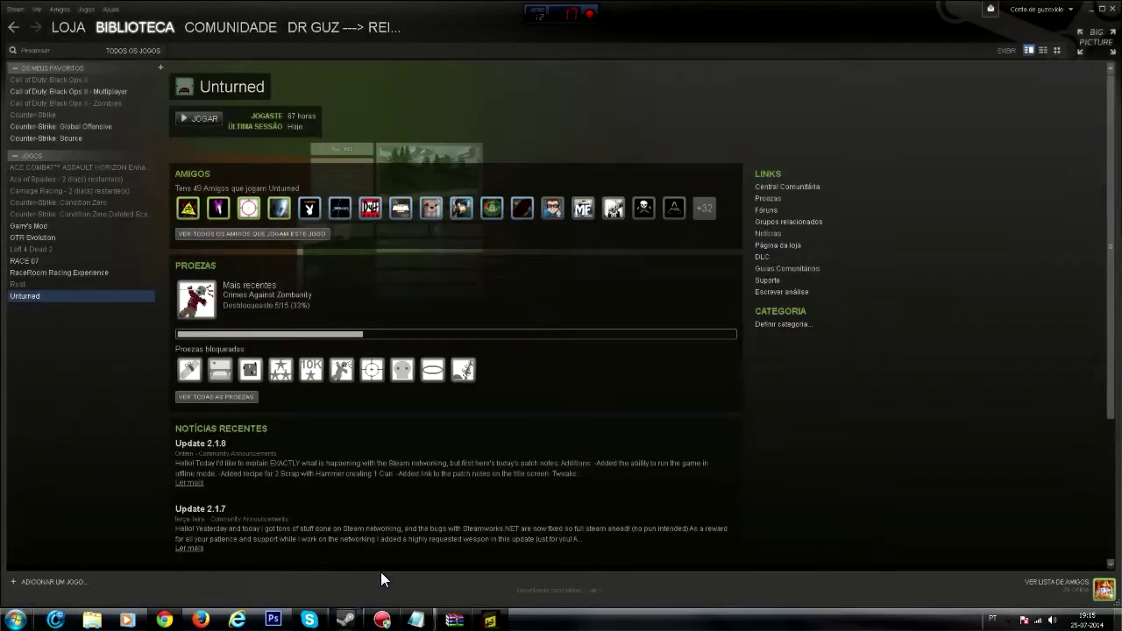
right_click(73, 295)
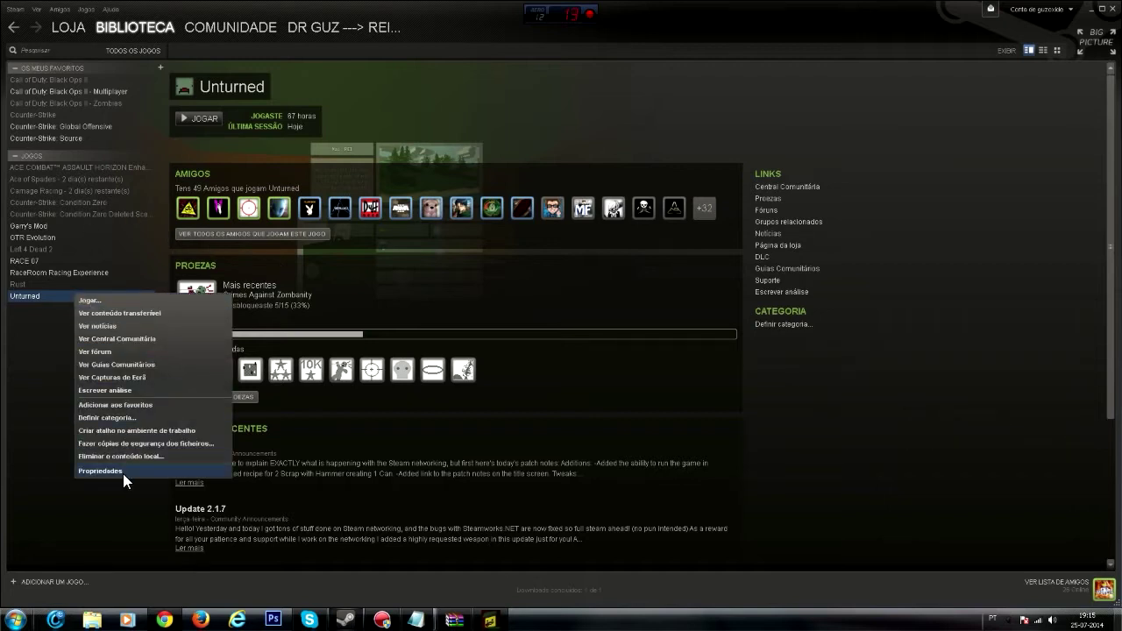
click(122, 473)
click(542, 151)
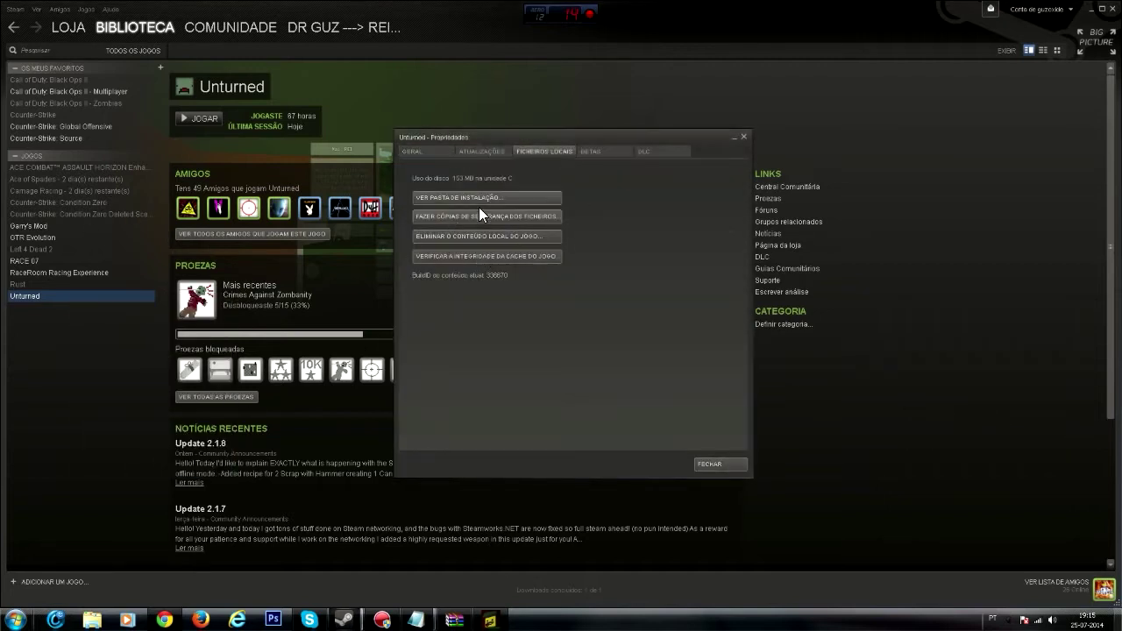
click(455, 198)
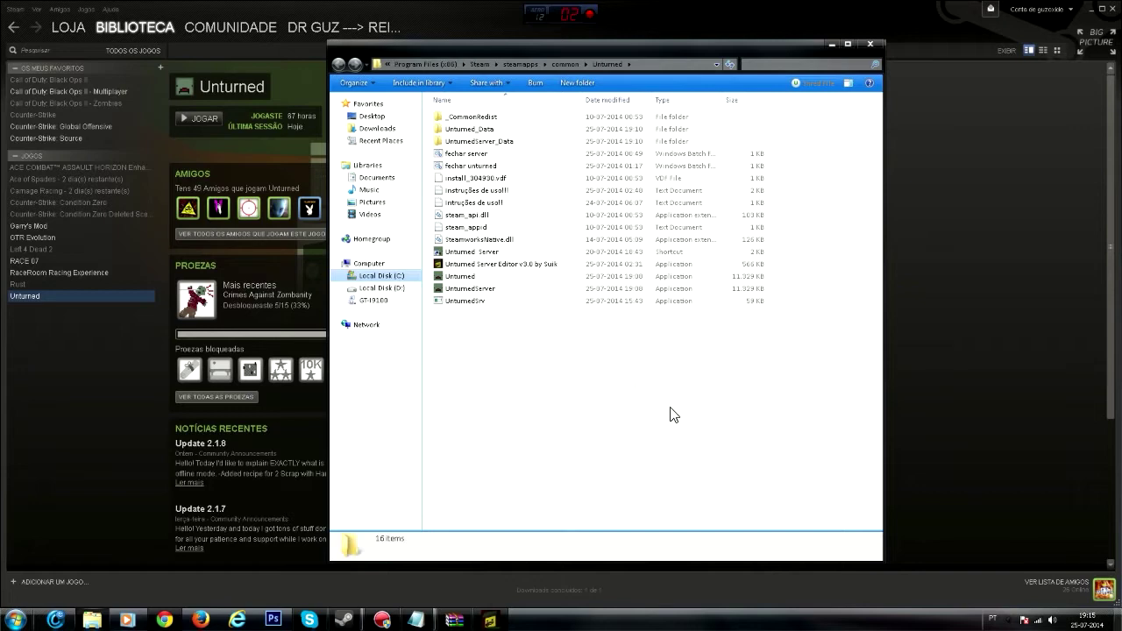
click(1090, 8)
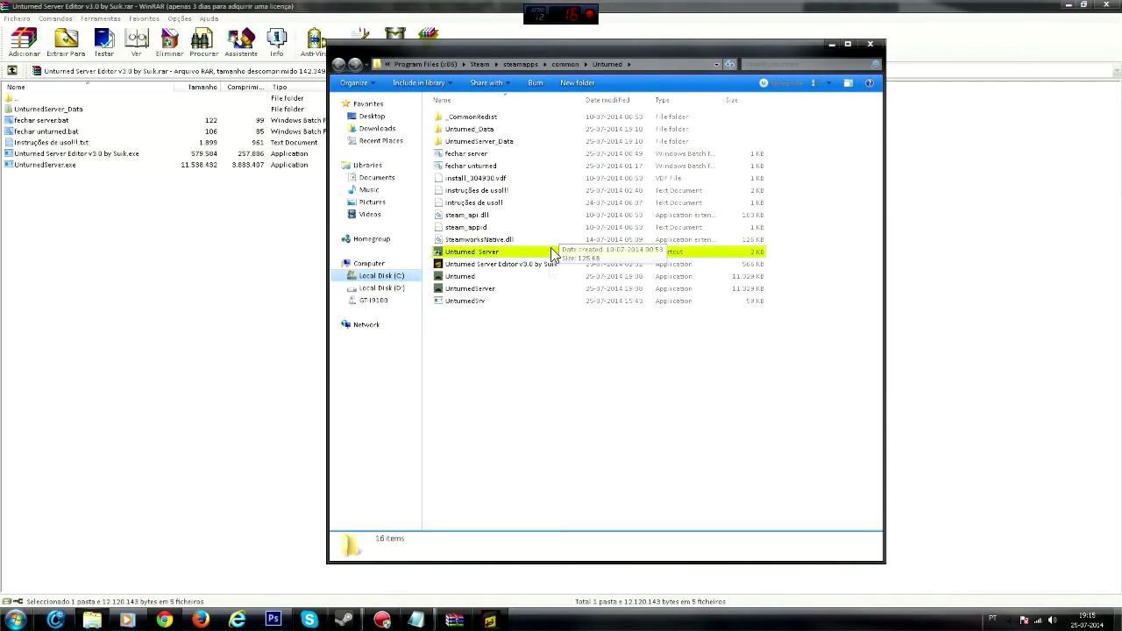
- Attempt to delete the in-use UnturnedServer_Data folder, then find UnturnedServer.exe in Task Manager
click(486, 143)
key(Delete)
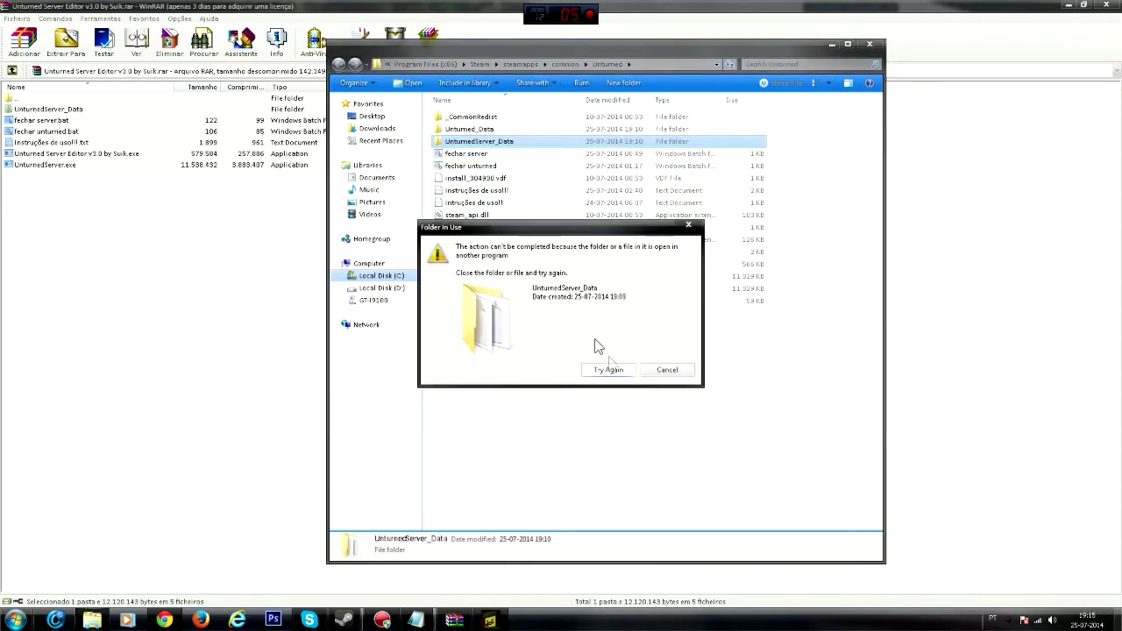
click(667, 370)
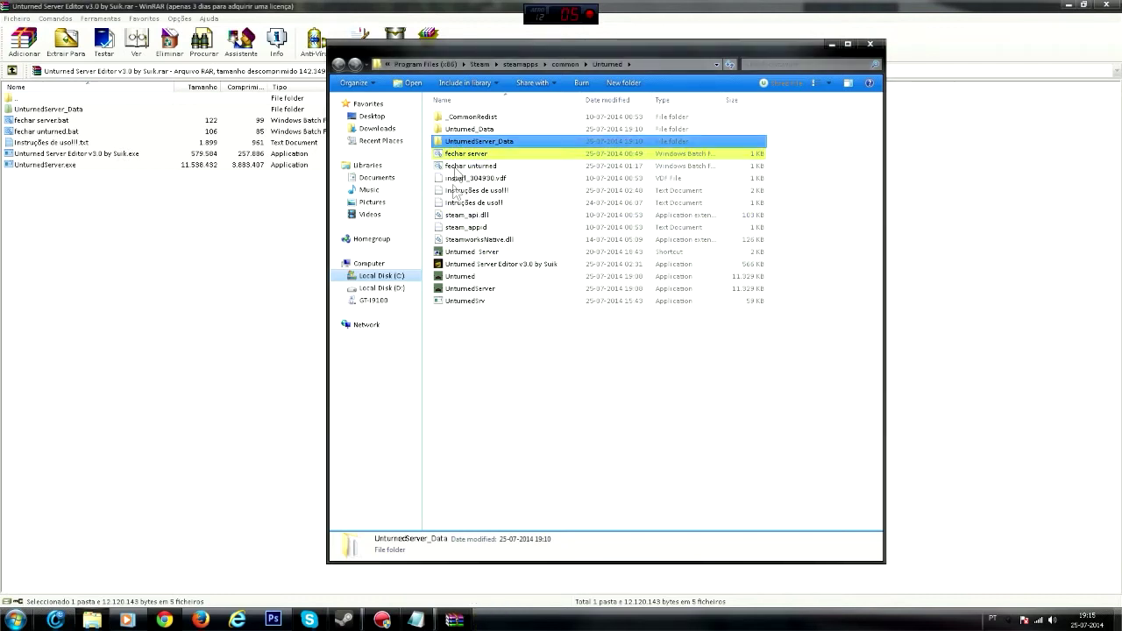
key(ctrl+shift+Escape)
scroll(130, 132, down, 15)
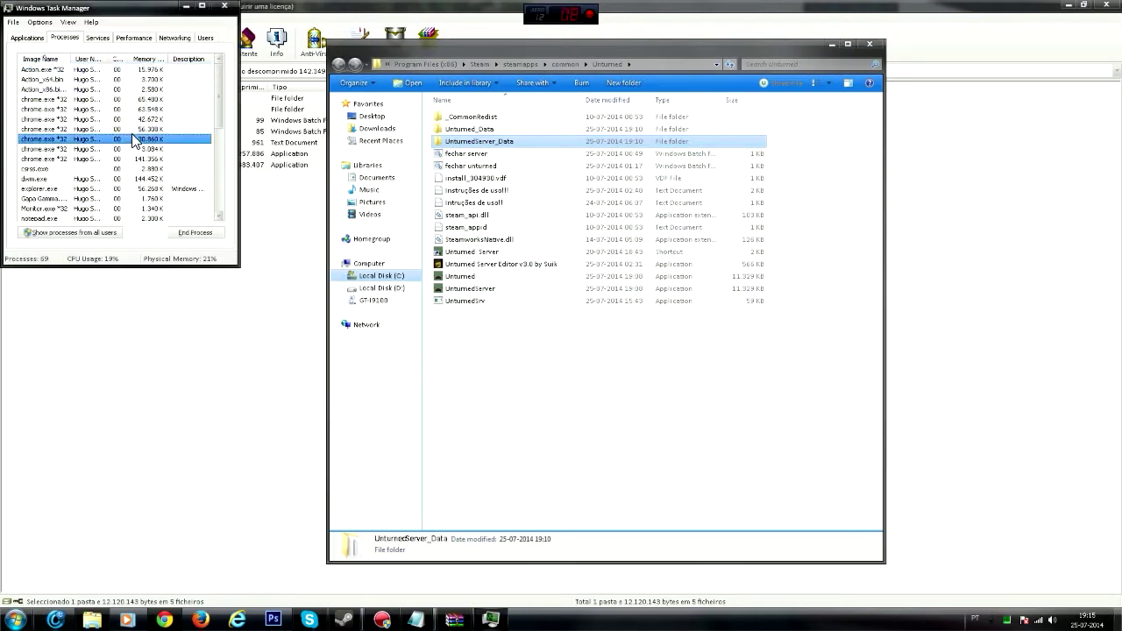
click(131, 178)
- End the UnturnedServer.exe *32 process and close Task Manager
click(174, 230)
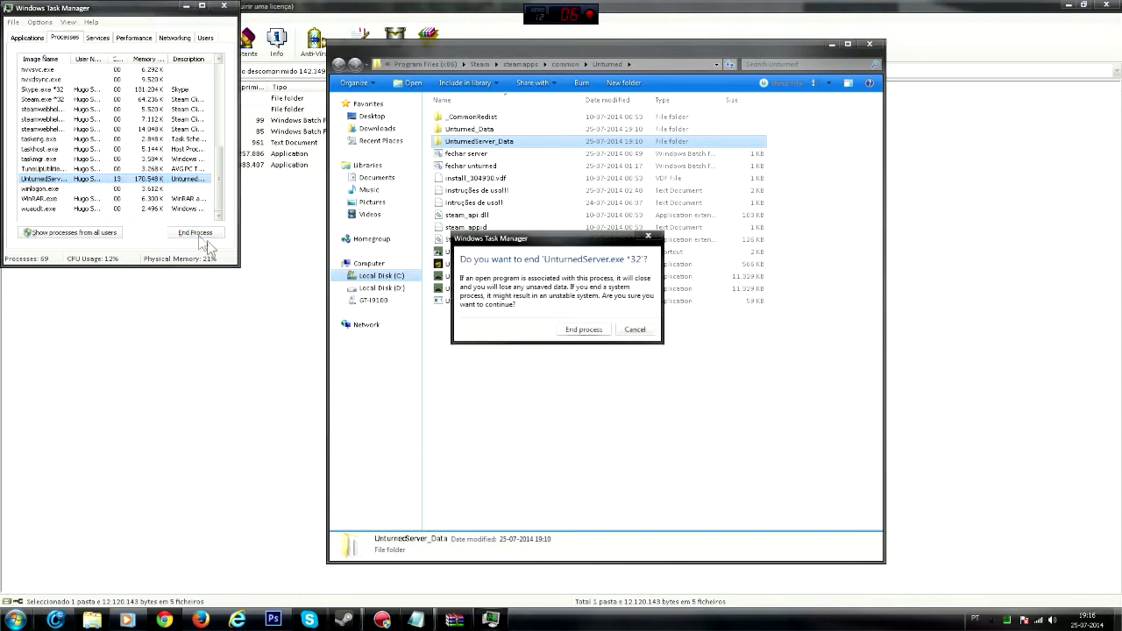
click(586, 331)
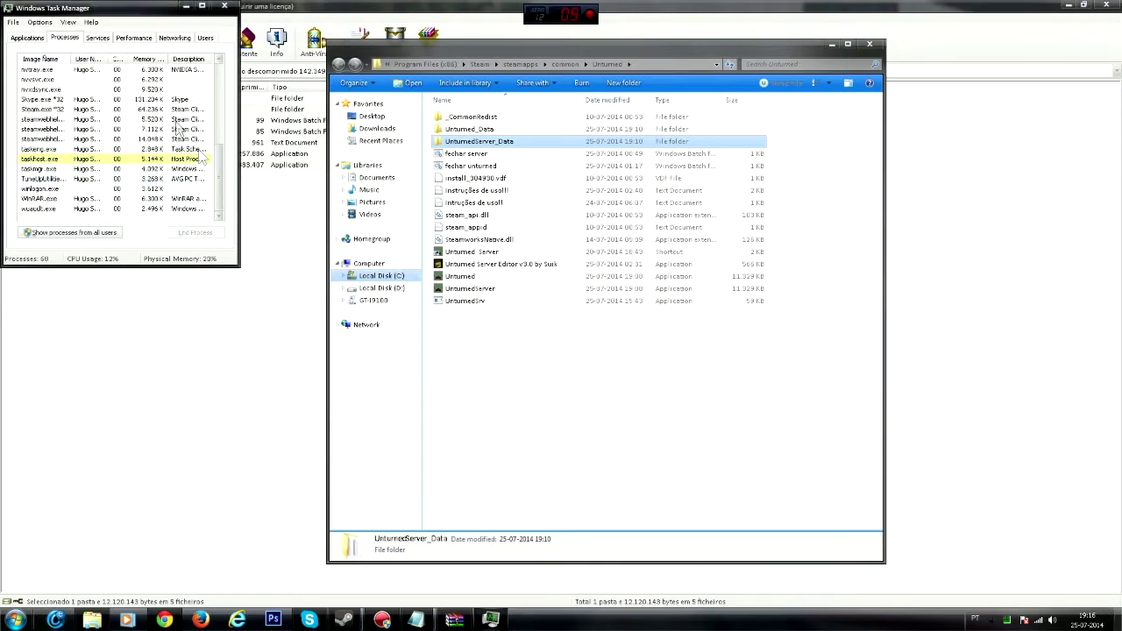
click(224, 6)
- Delete UnturnedServer_Data, fechar server, fechar unturned and the old Server Editor
key(Delete)
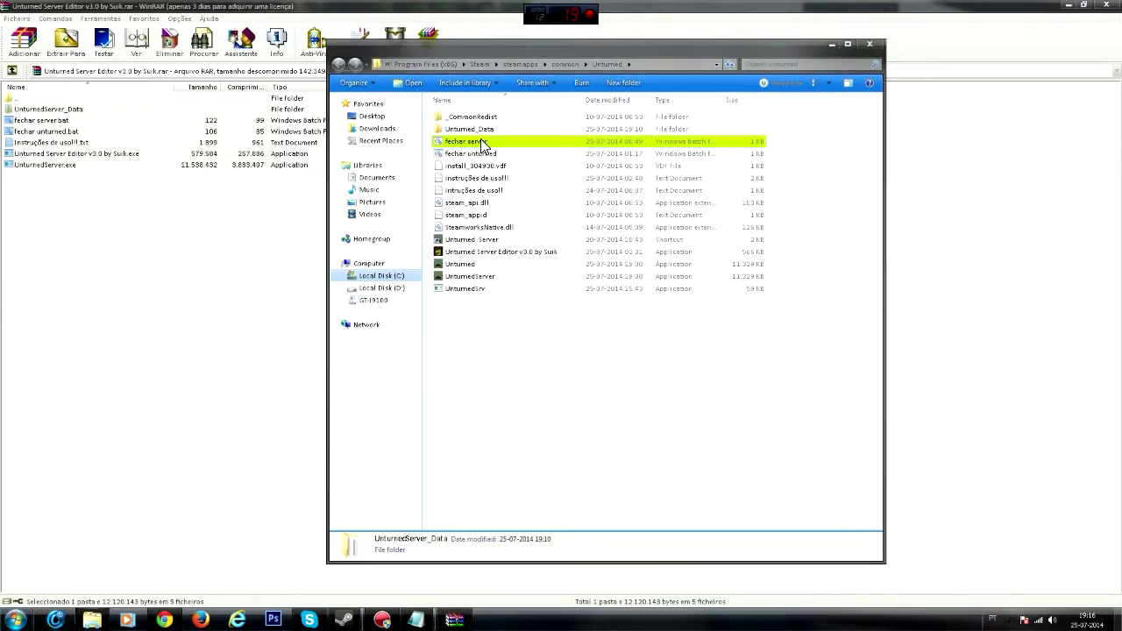
key(Delete)
click(472, 143)
key(Delete)
key(Delete)
key(Return)
click(474, 254)
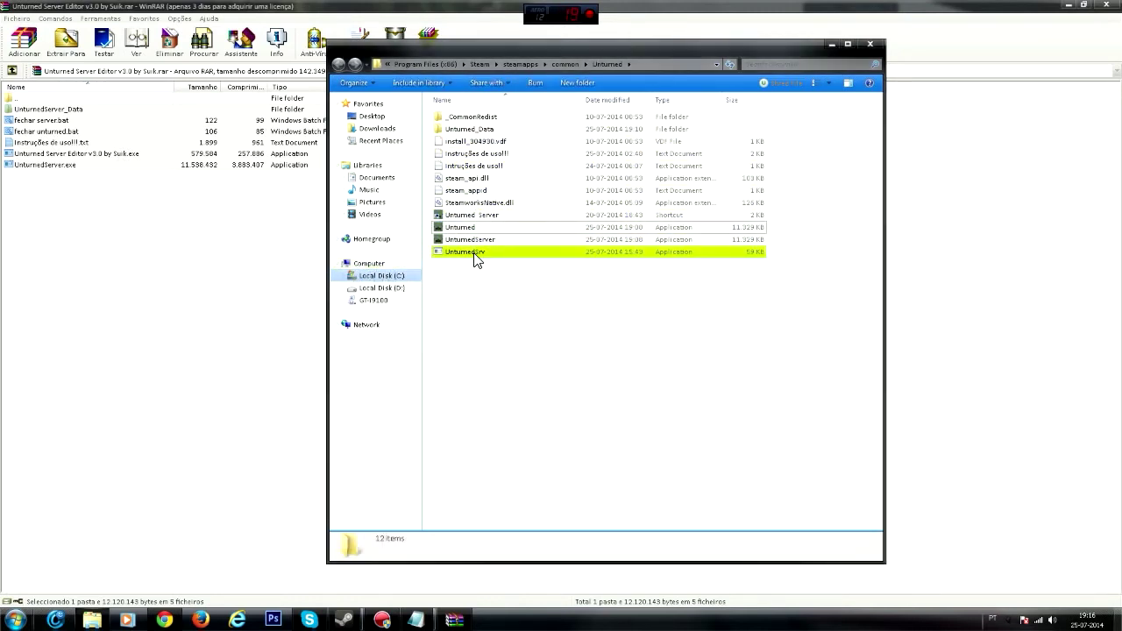
- Drag the archive's files into the Unturned folder, choose Don't move for the instructions file, and close WinRAR
drag(30, 139, 617, 405)
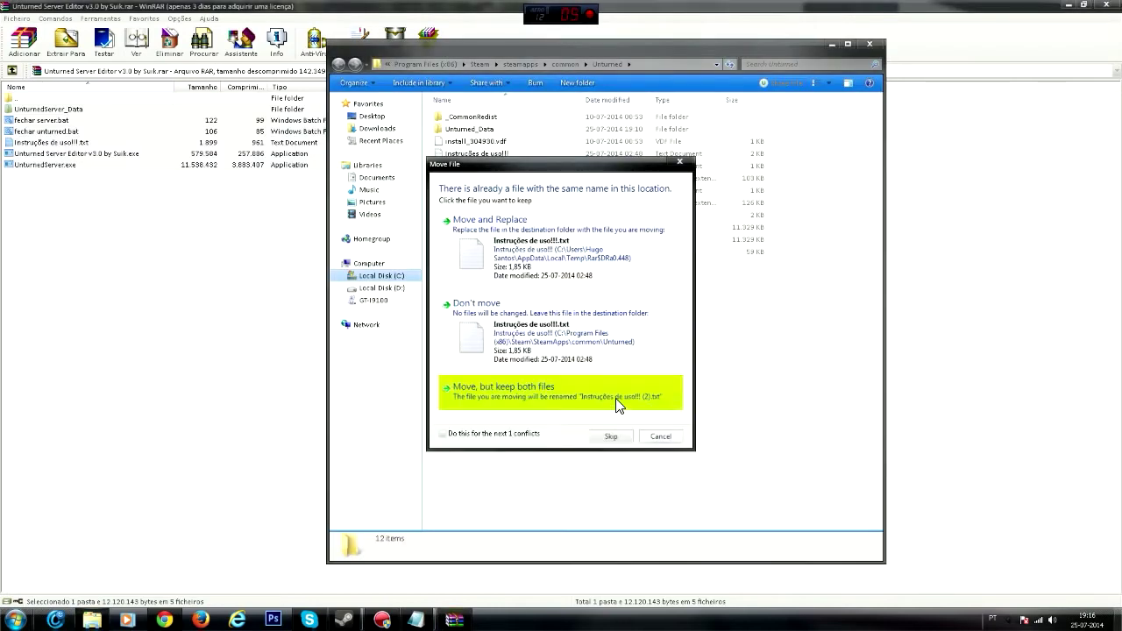
click(533, 298)
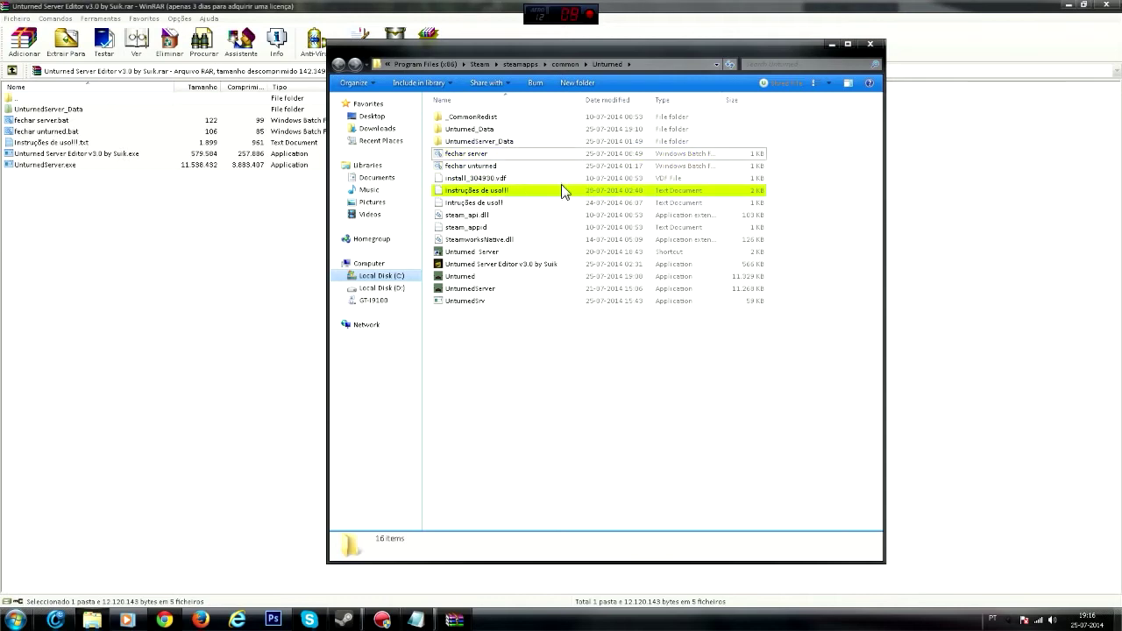
click(1069, 6)
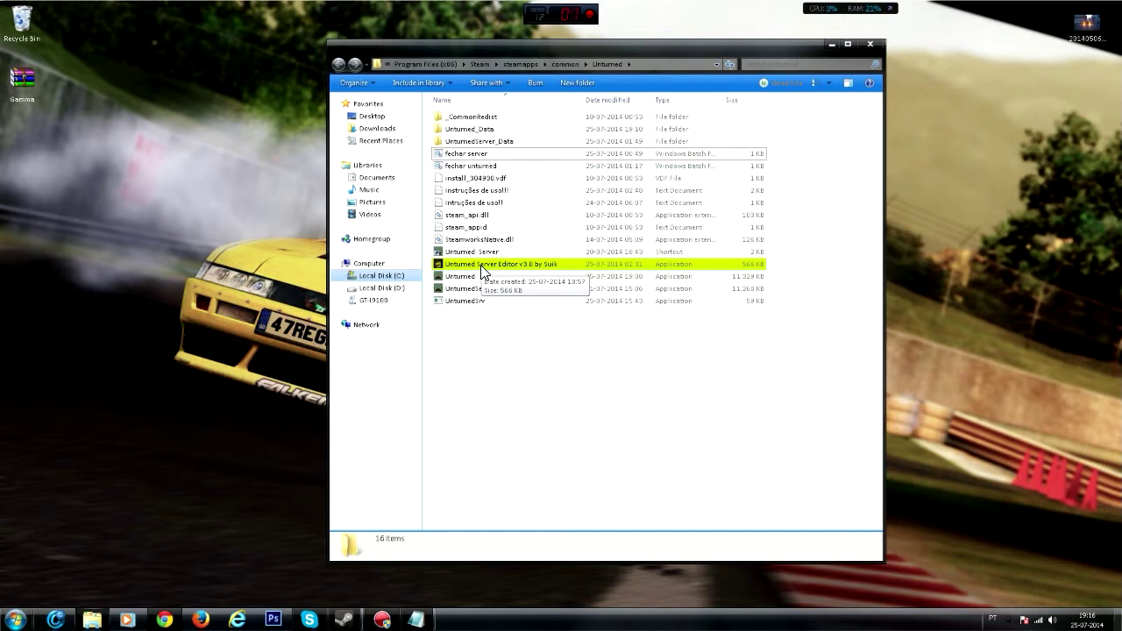
- Cancel deleting the UnturnedSrv file so it stays in the folder
click(473, 301)
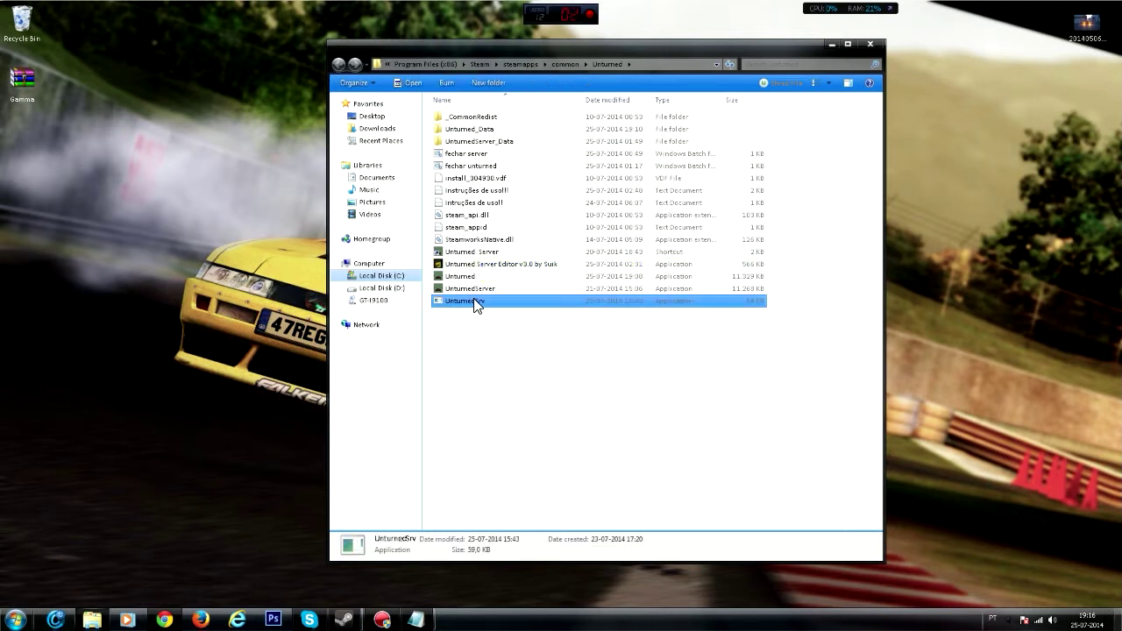
key(Delete)
click(661, 368)
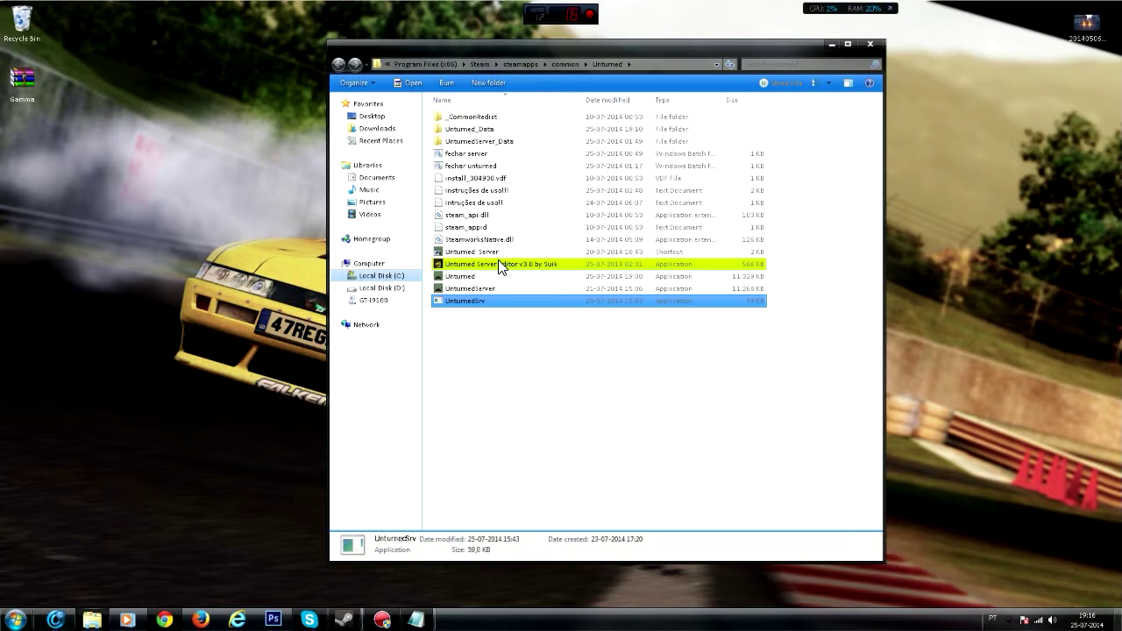
- Launch Unturned Server Editor v3.0, allowing it past the security warning
click(498, 263)
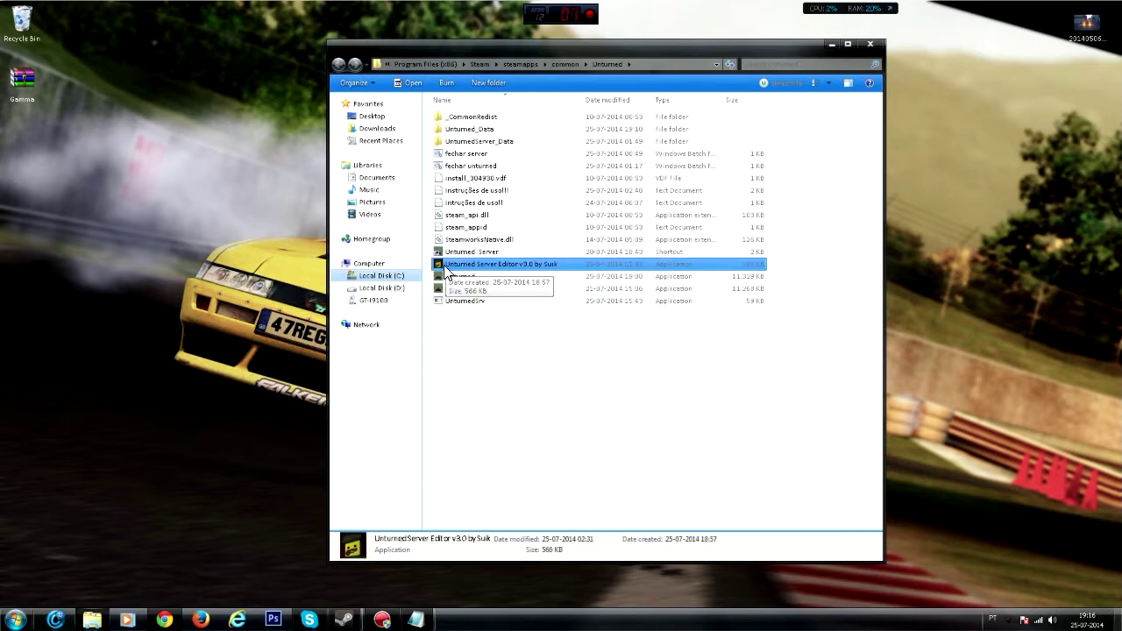
double_click(445, 264)
click(592, 321)
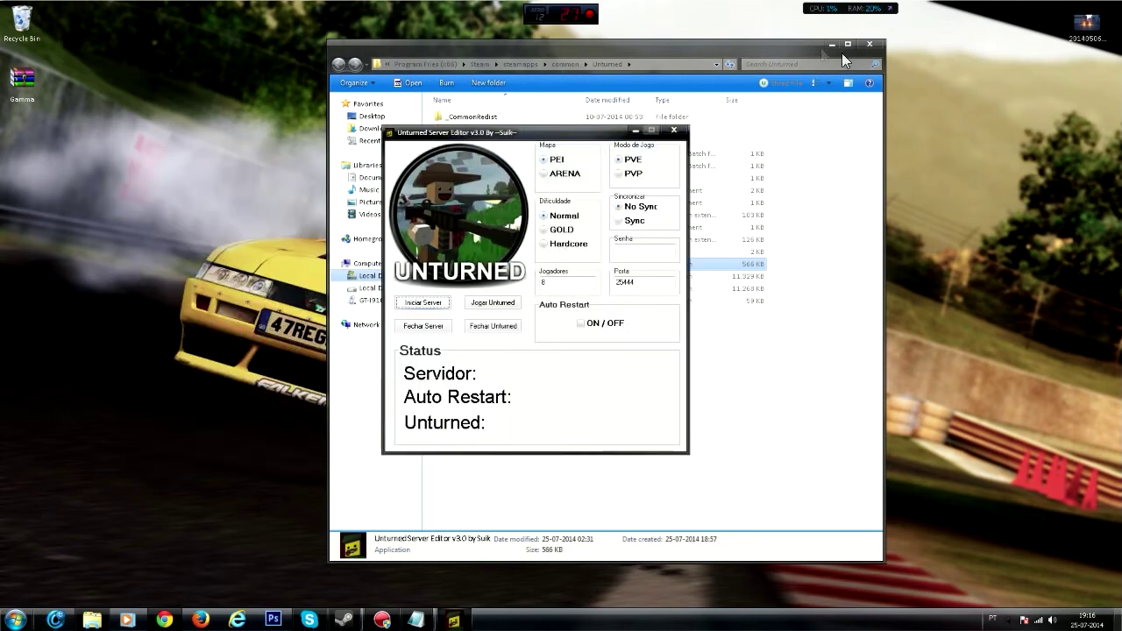
- Close the leftover Steam properties window and set PVP on the PEI map, port 25444
click(831, 43)
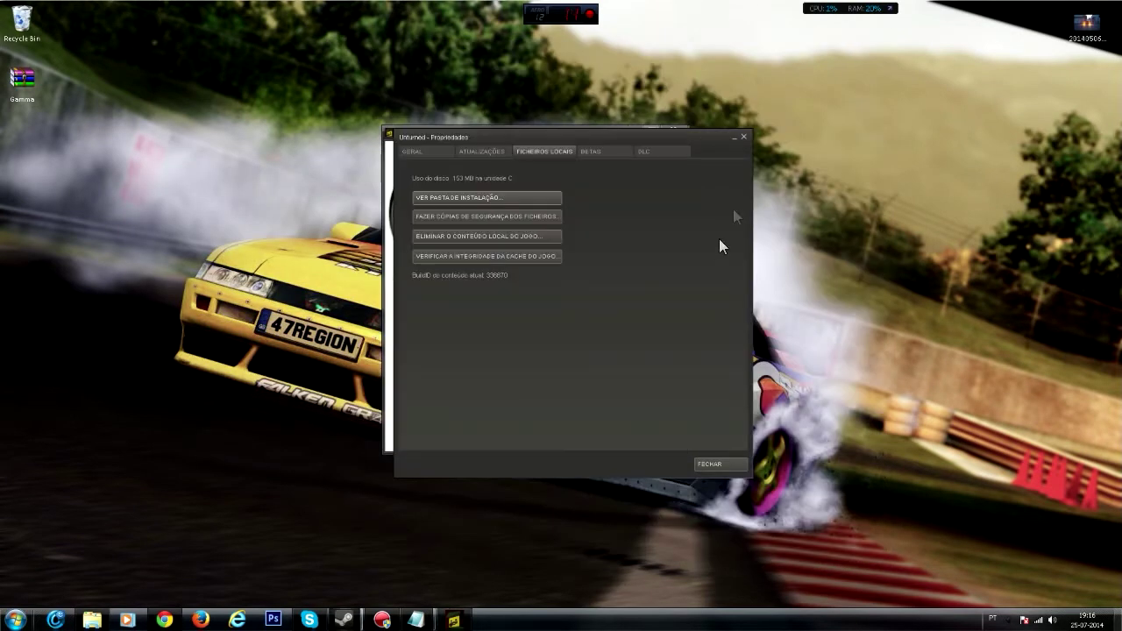
click(742, 138)
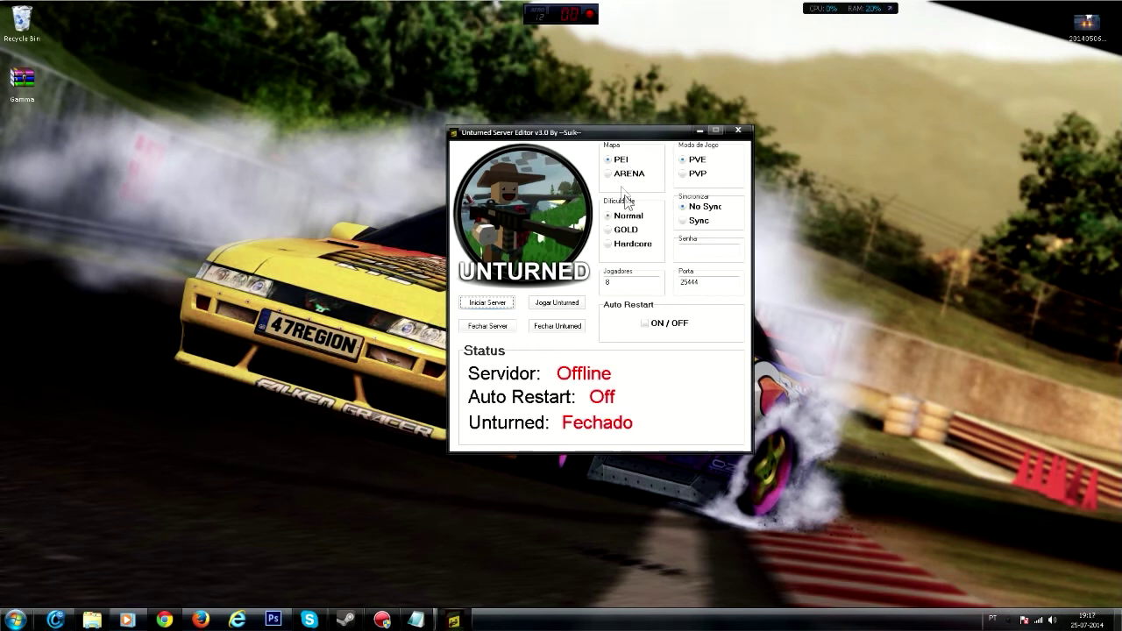
click(688, 175)
click(608, 160)
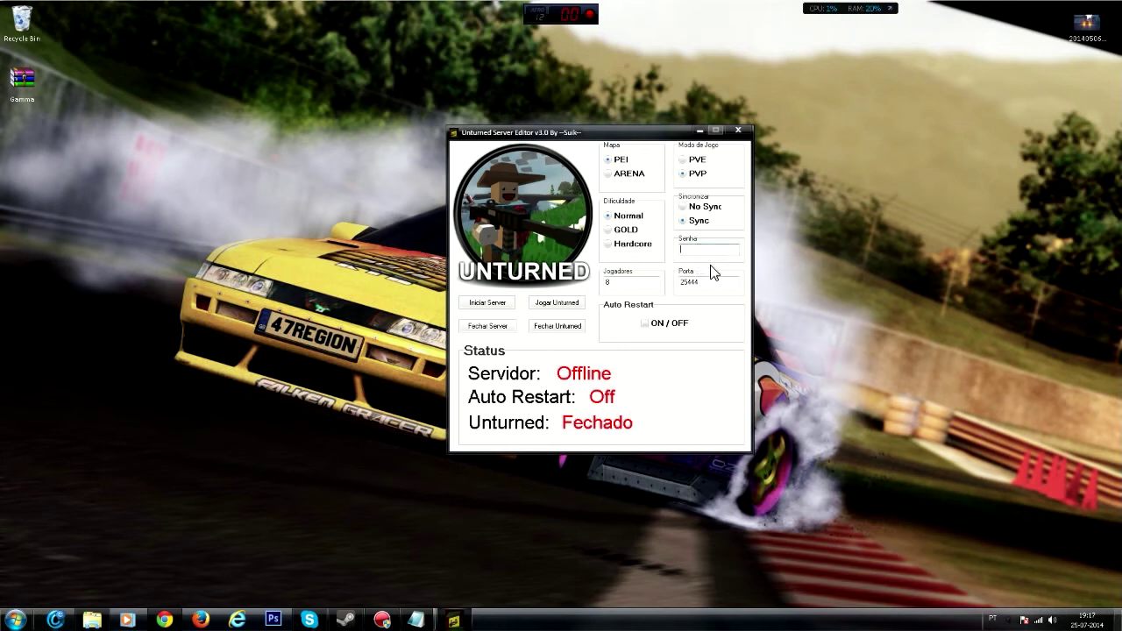
drag(713, 280, 604, 282)
- Turn Auto Restart on and start the server, allowing it past the security warning
click(660, 330)
click(491, 306)
click(592, 319)
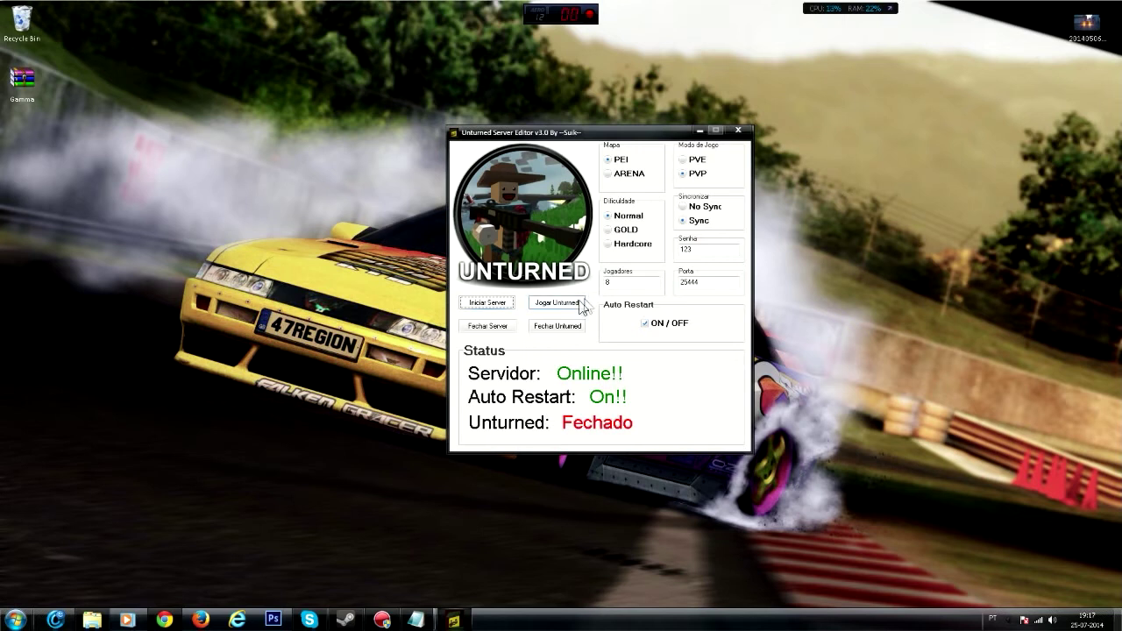
- Search 'what is my ip', read the public IP on whatismyip.com, then close the tab and minimize Chrome
click(165, 618)
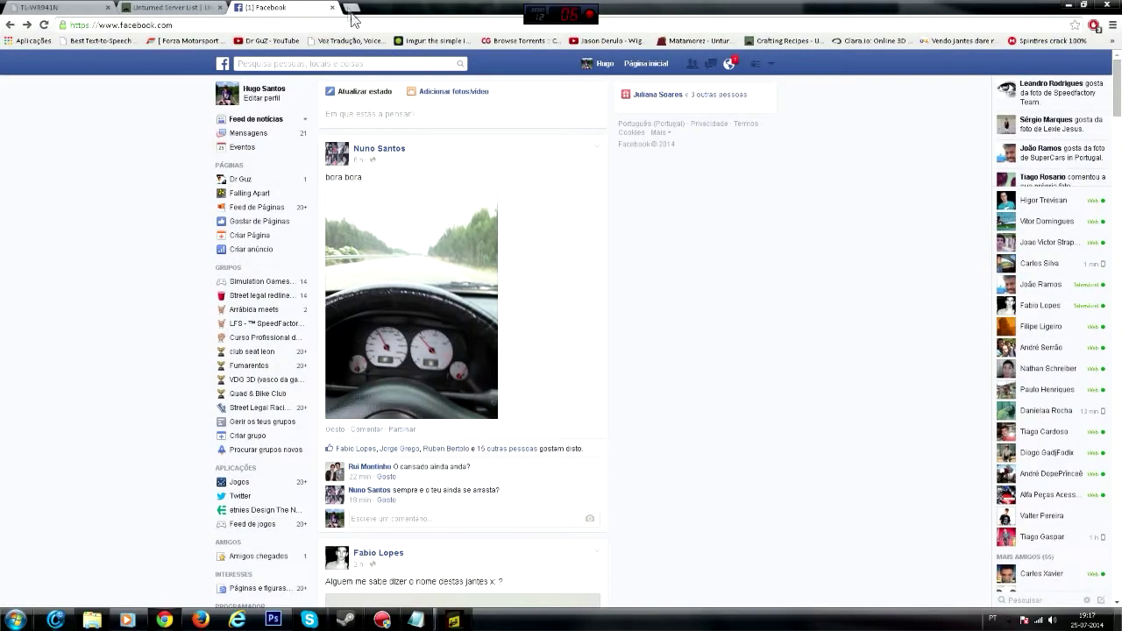
click(350, 9)
click(424, 289)
text(what)
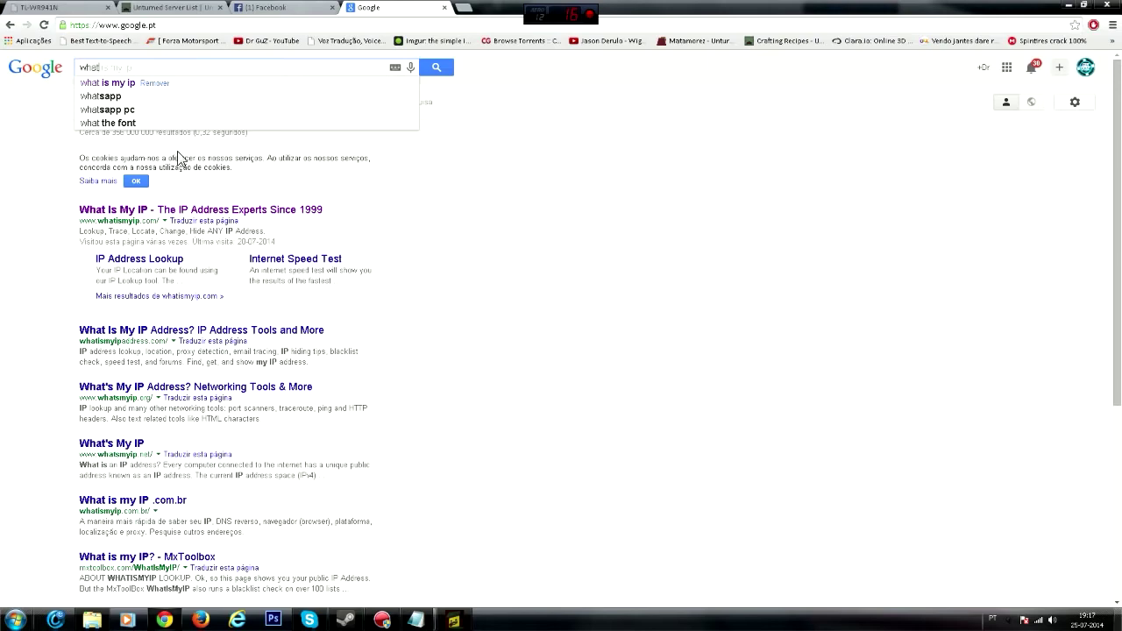
click(303, 211)
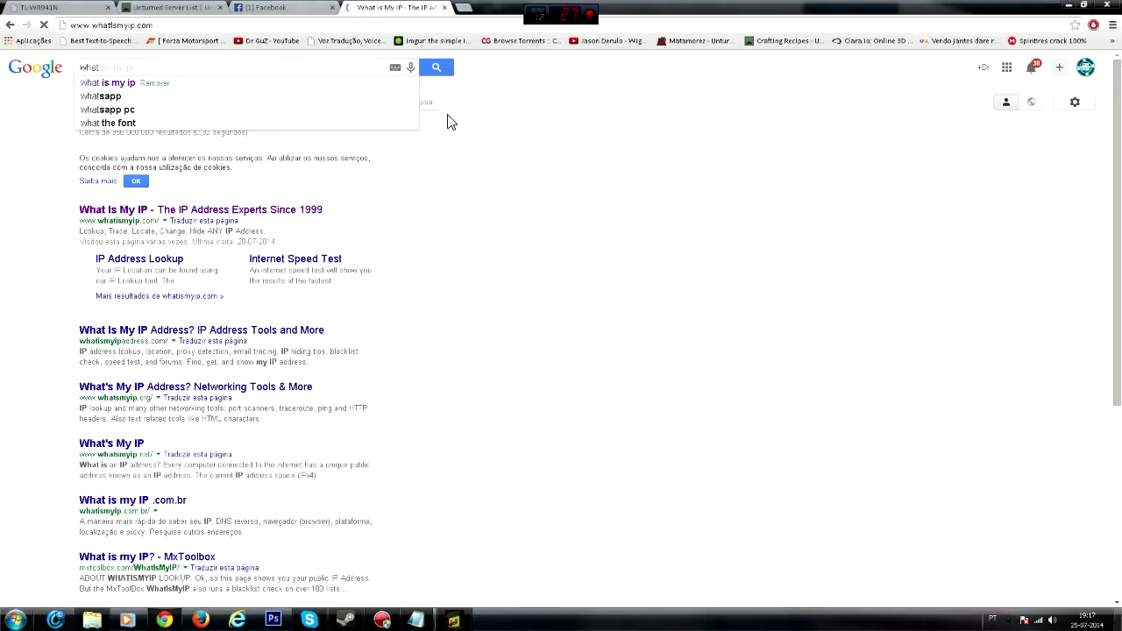
drag(529, 85, 712, 84)
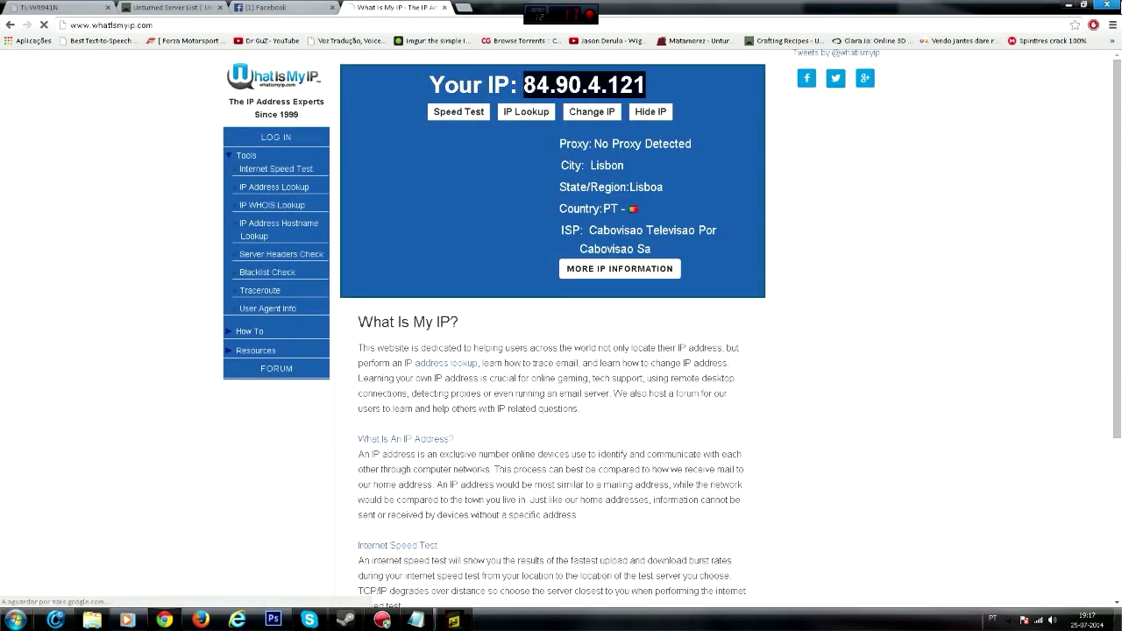
click(440, 7)
click(1066, 4)
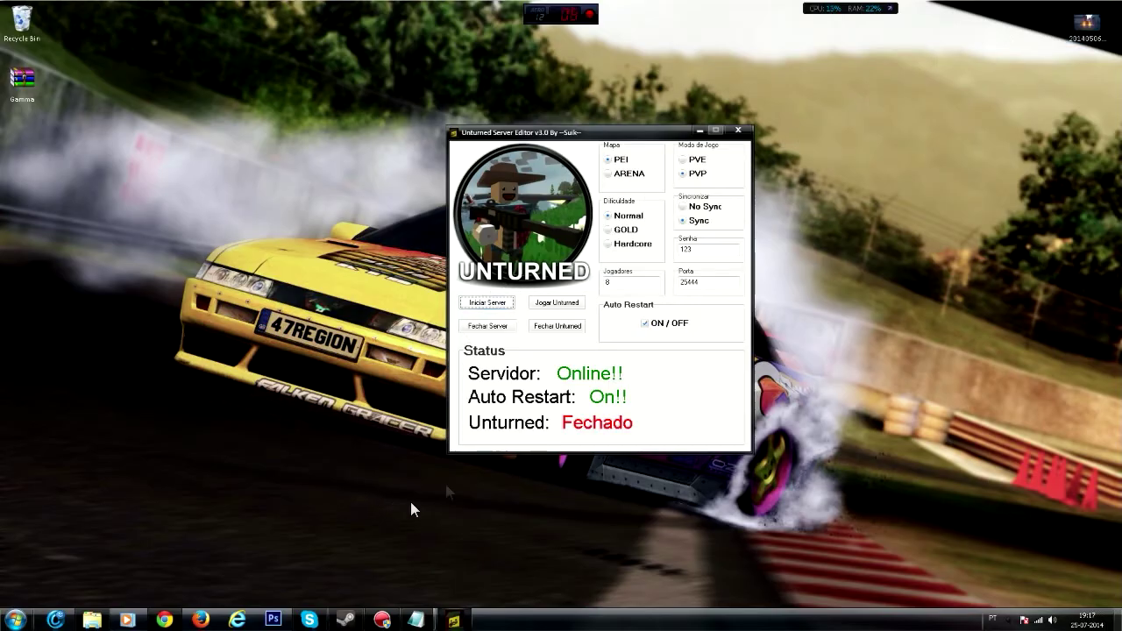
- Launch Unturned, enter the server password on the connect screen, and try connecting
click(566, 307)
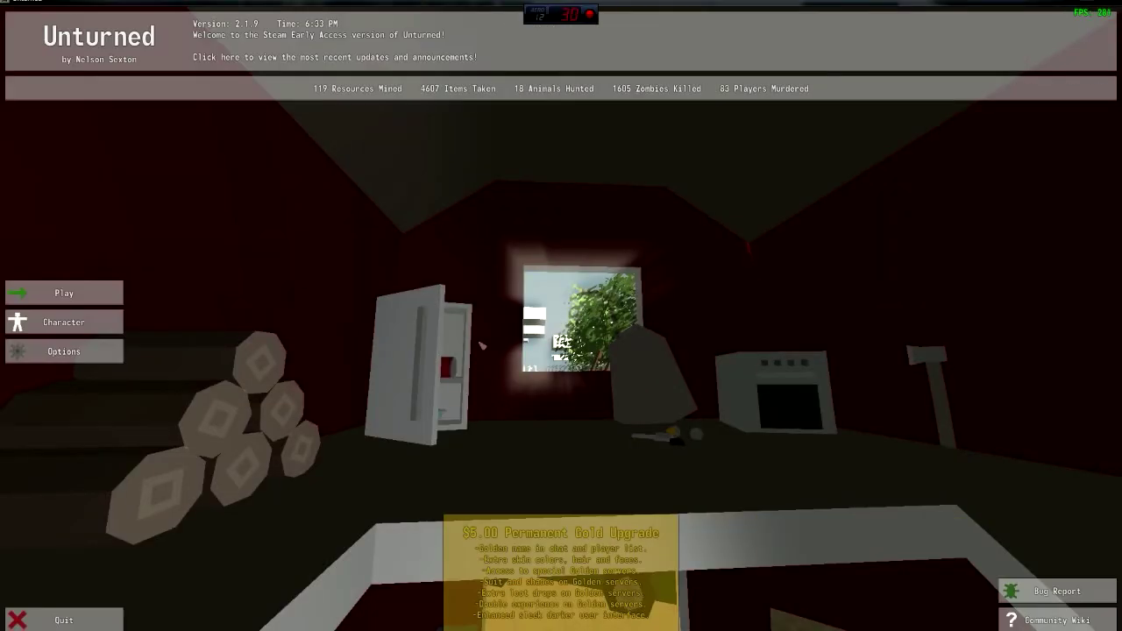
click(61, 294)
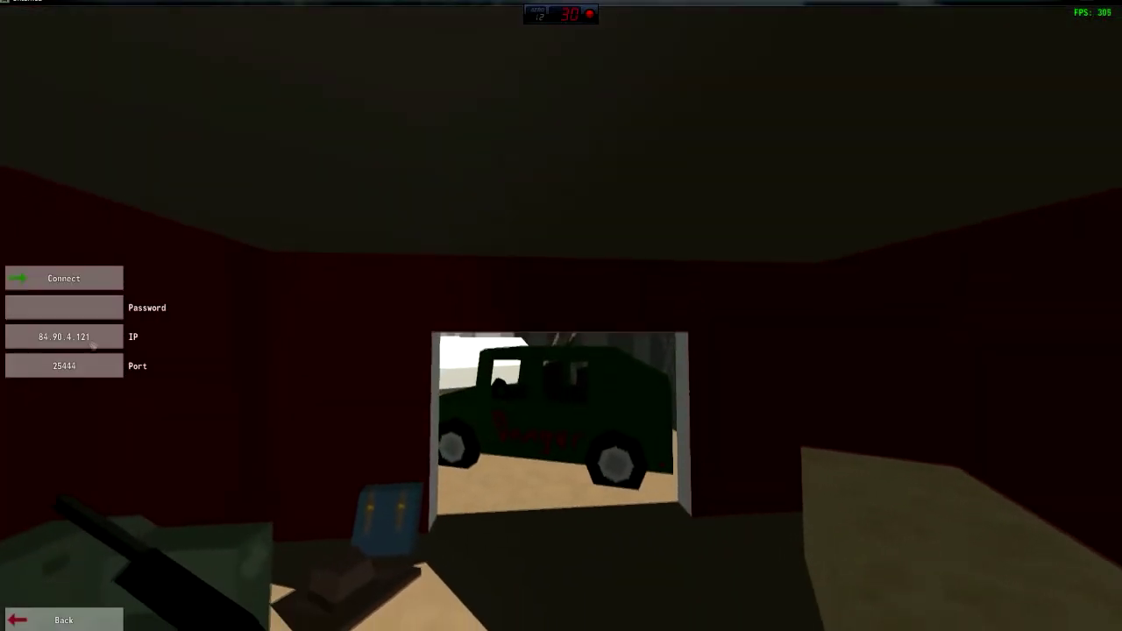
click(112, 314)
text(#)
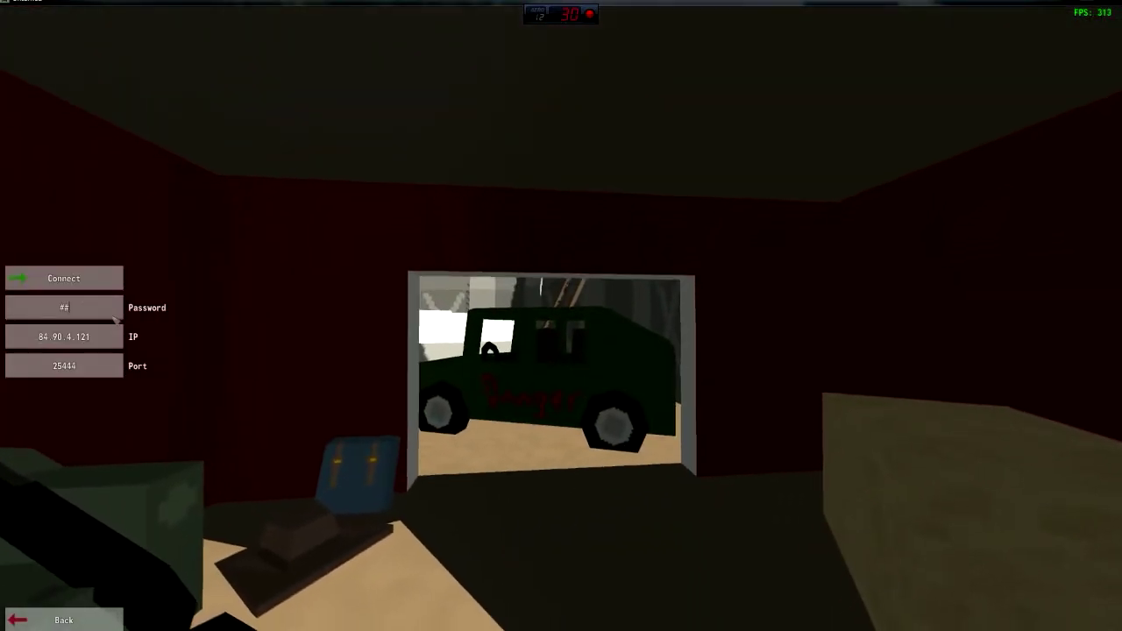
text(##)
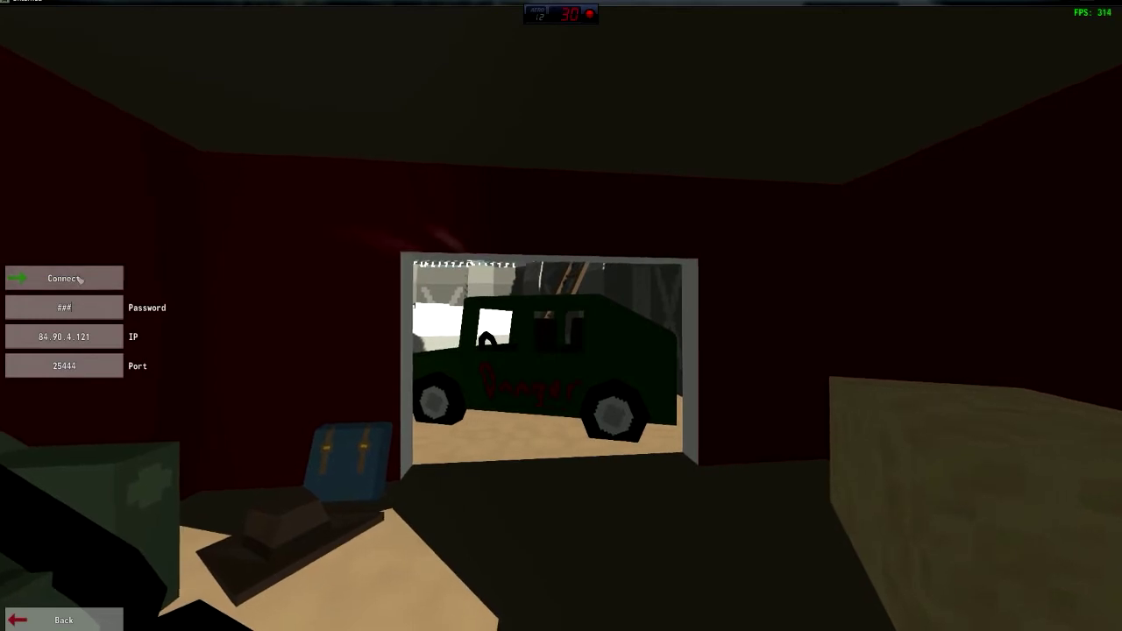
click(80, 278)
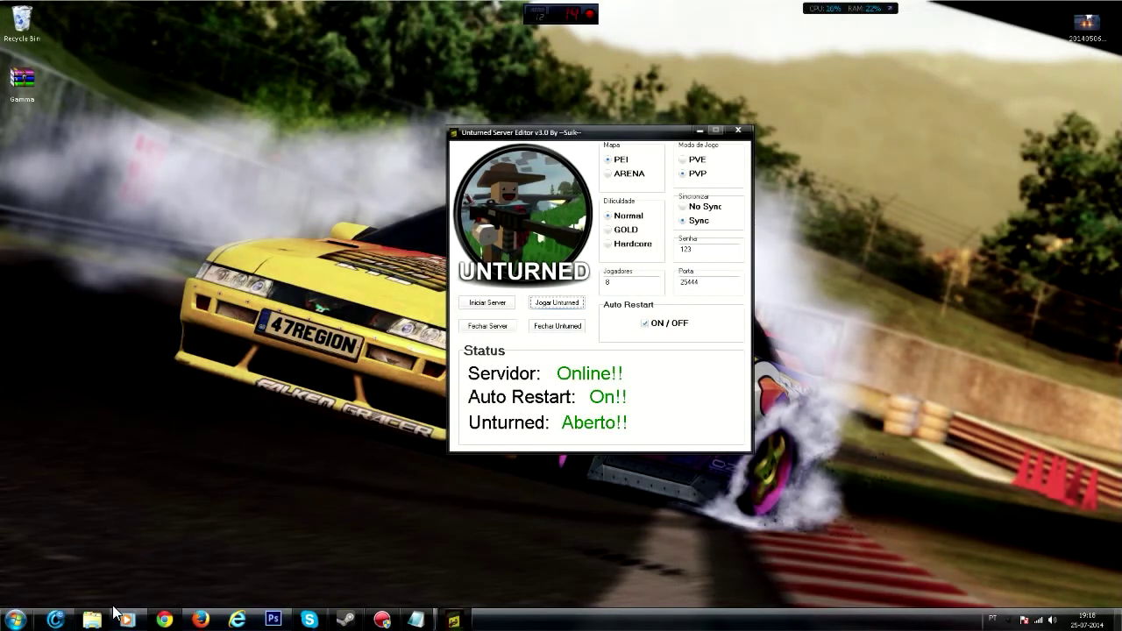
- Select the UnturnedServer_Data folder and UnturnedServer application together and drag them
click(88, 620)
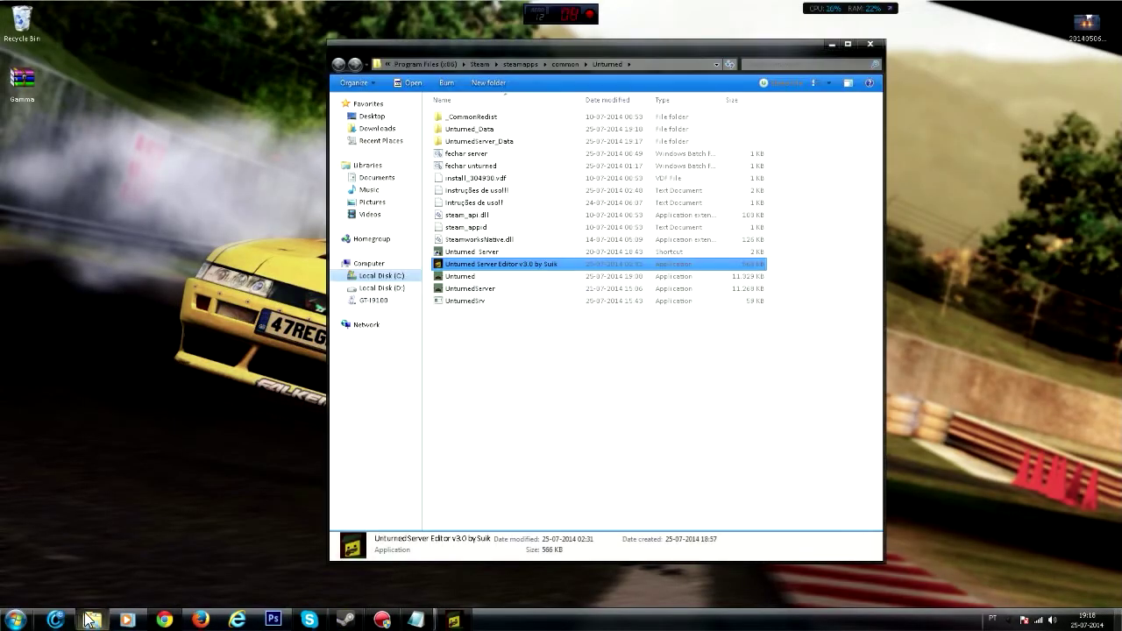
click(462, 141)
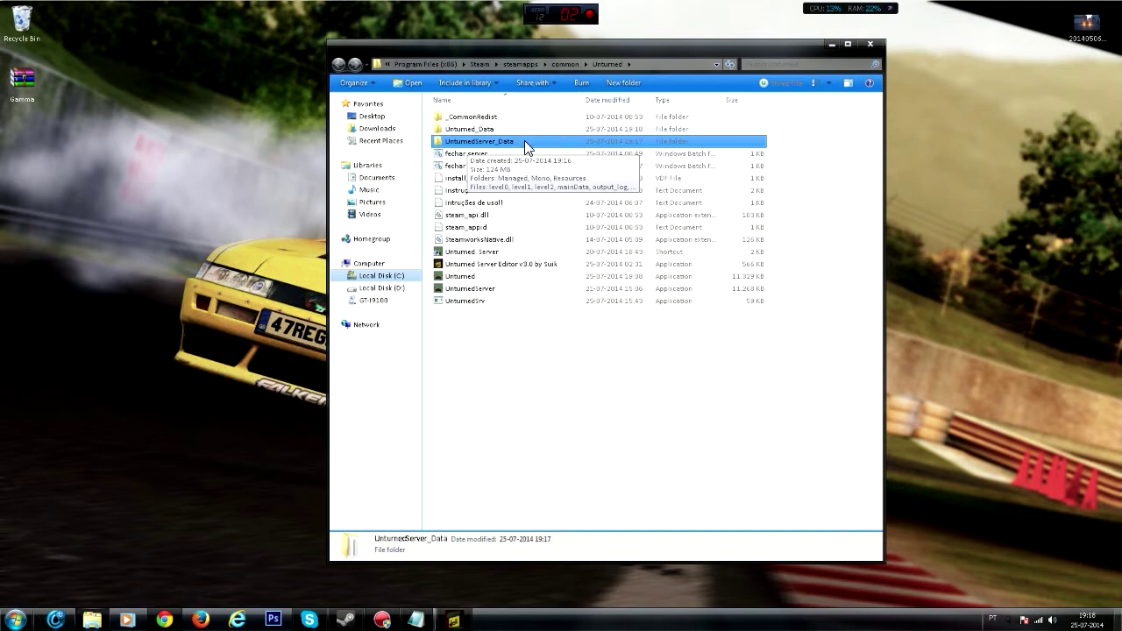
click(449, 289)
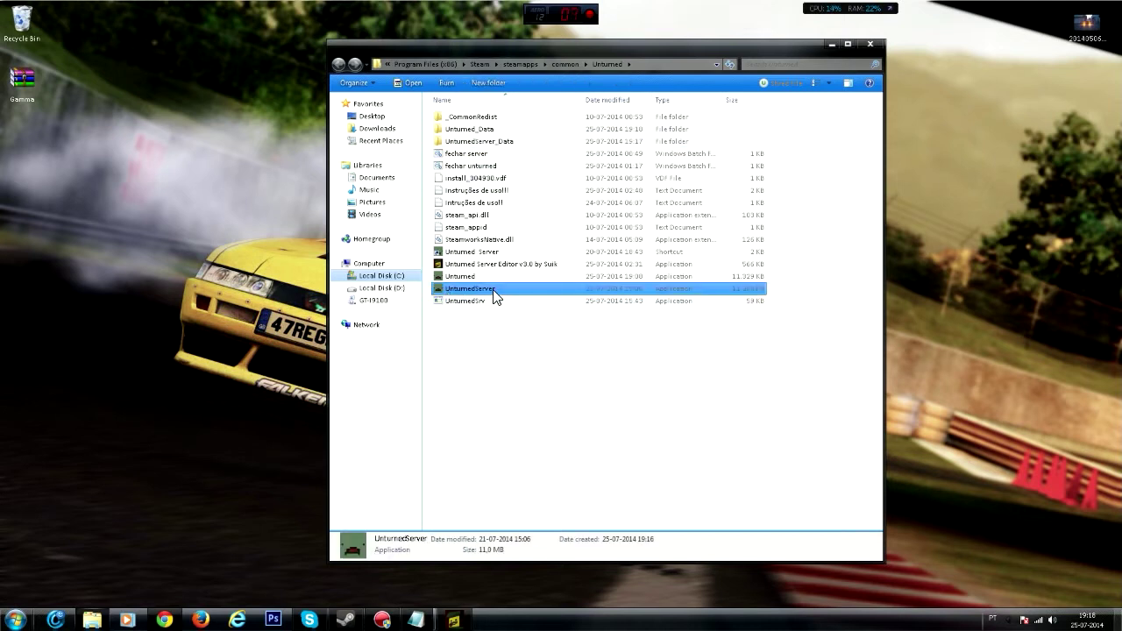
click(480, 143)
ctrl+click(496, 287)
drag(512, 176, 493, 264)
- Drag the Unturned_Data folder and Unturned application together onto the desktop
click(488, 277)
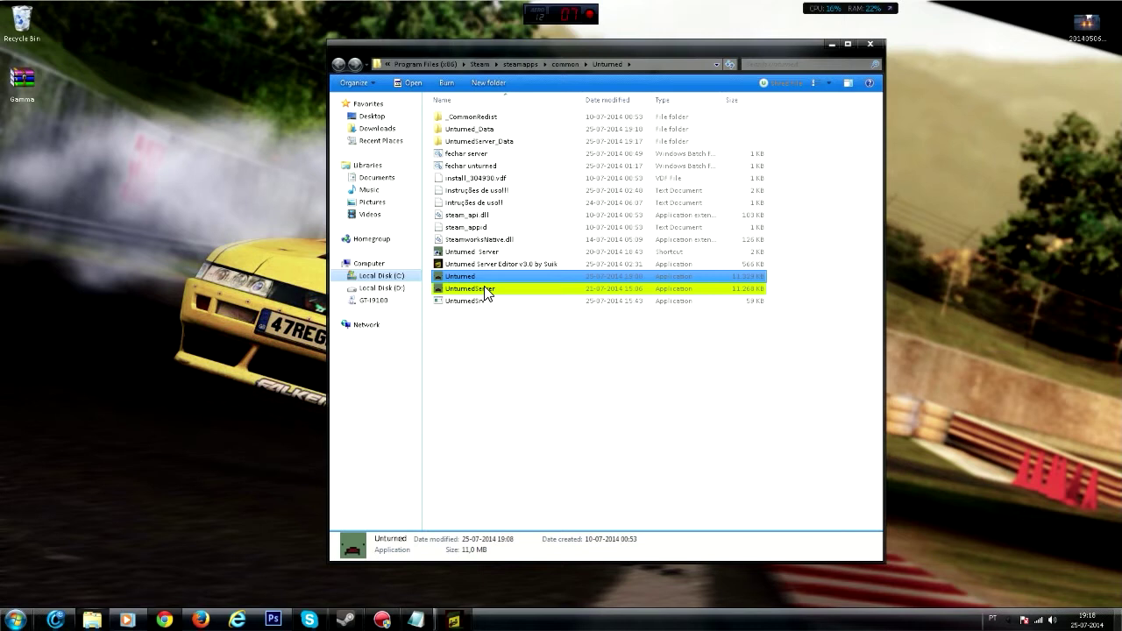
click(487, 132)
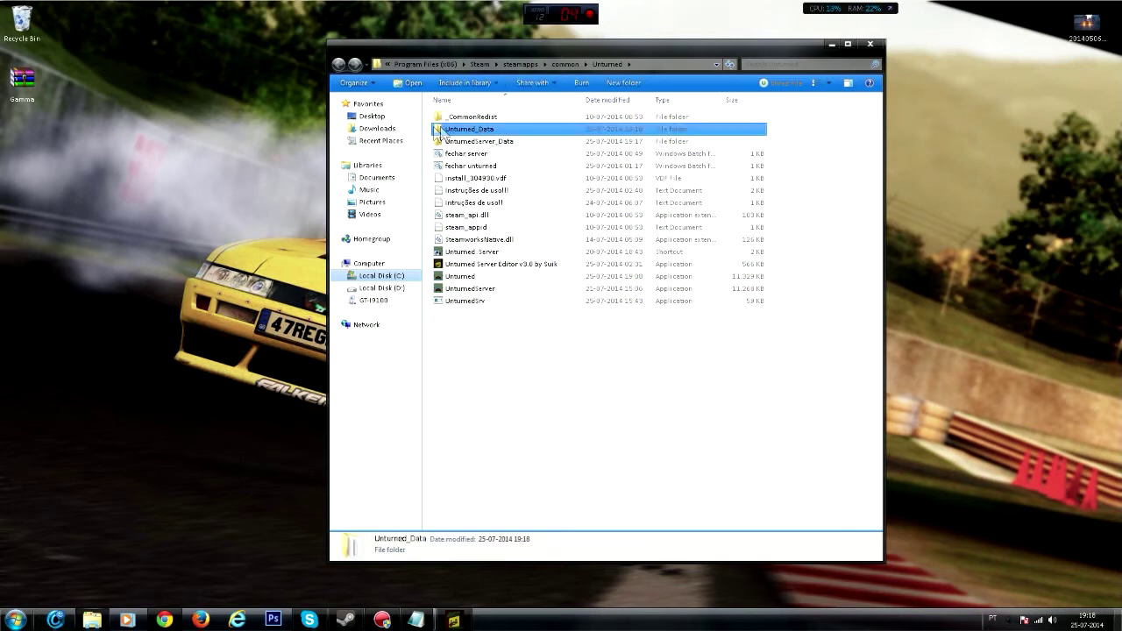
click(468, 277)
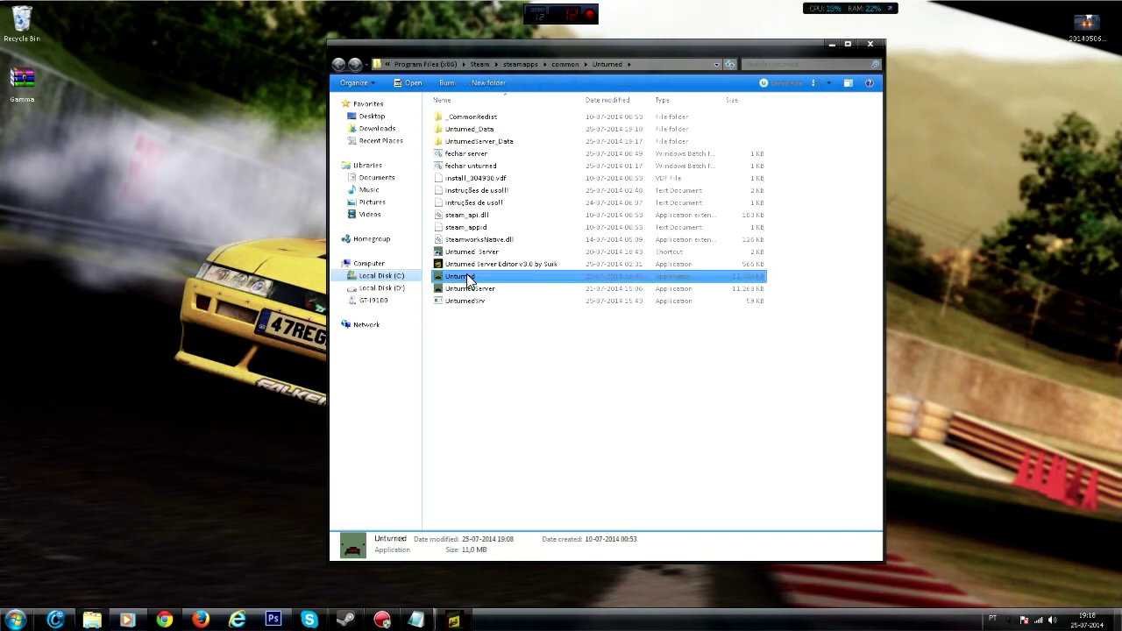
ctrl+click(473, 129)
drag(478, 131, 964, 158)
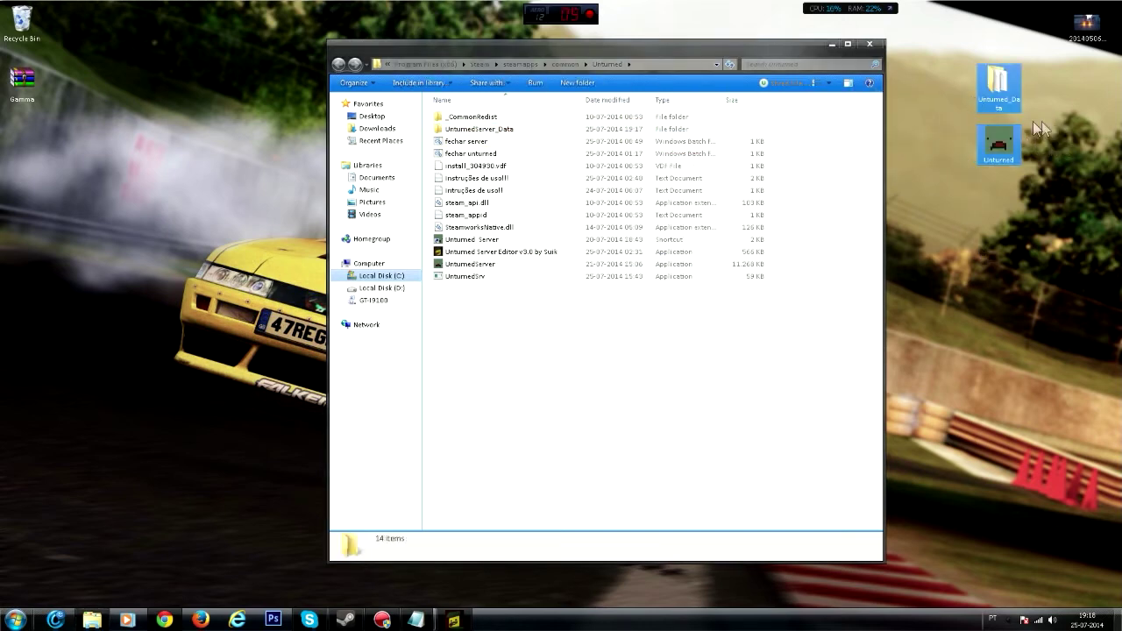
- Rename the desktop Unturned_Data folder to UnturnedServer_Data
right_click(985, 91)
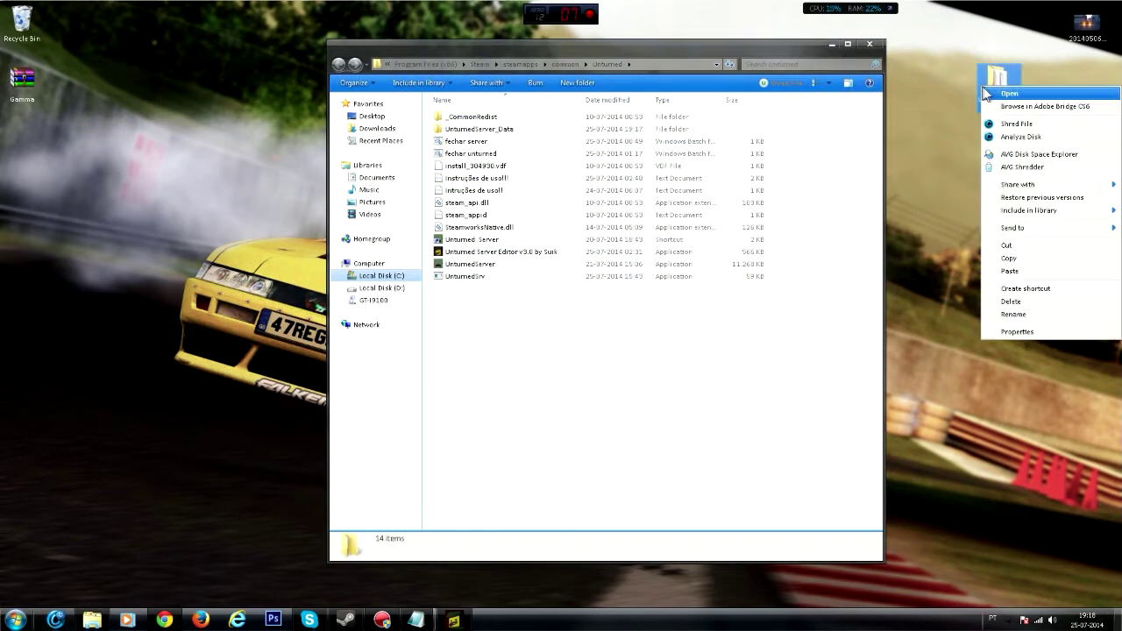
click(1013, 314)
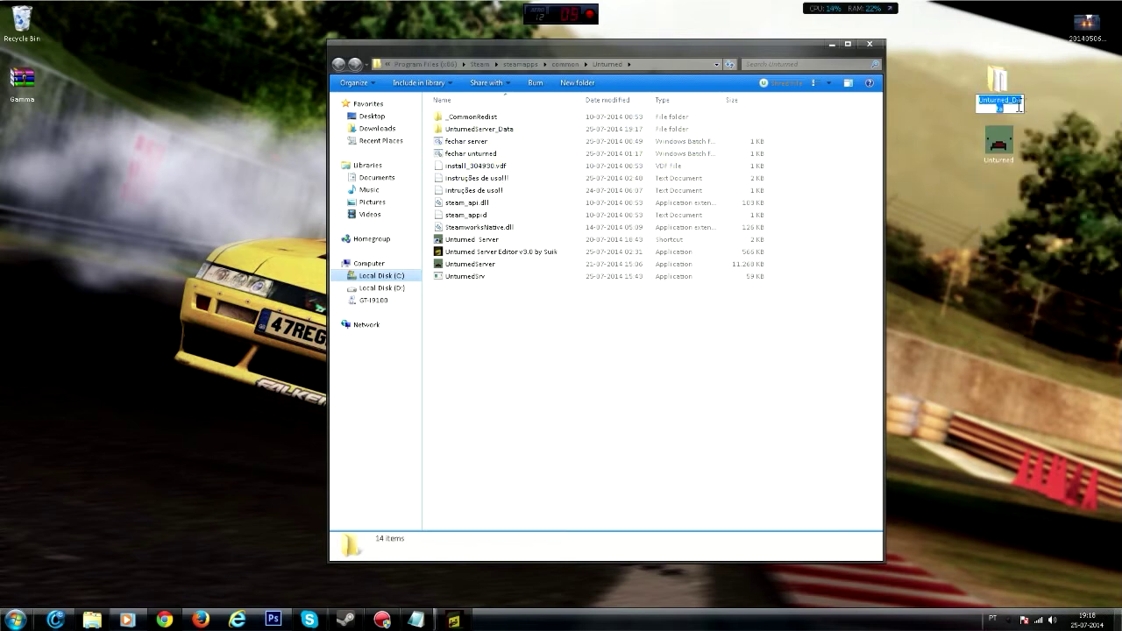
click(1015, 105)
text(Server)
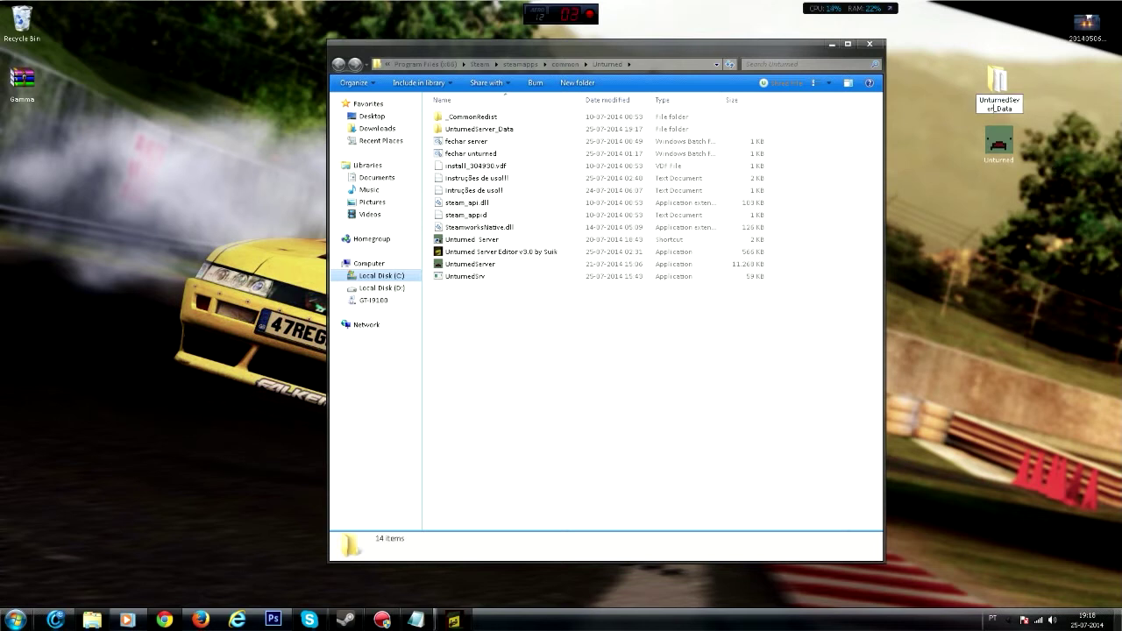
key(Return)
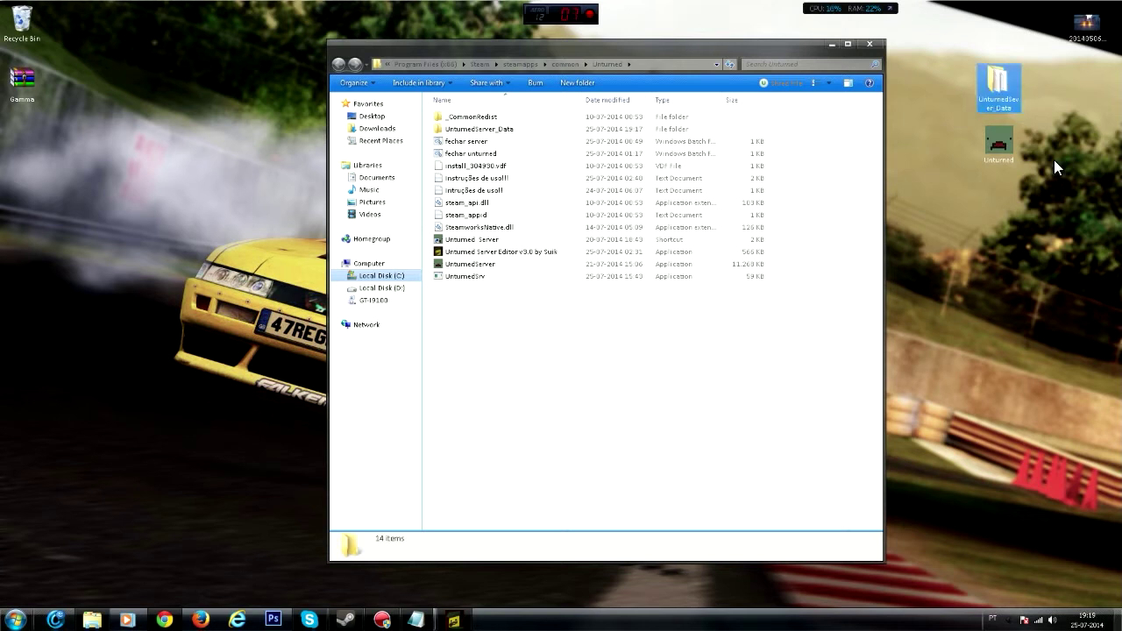
- Rename the desktop Unturned application to UnturnedServer
right_click(991, 147)
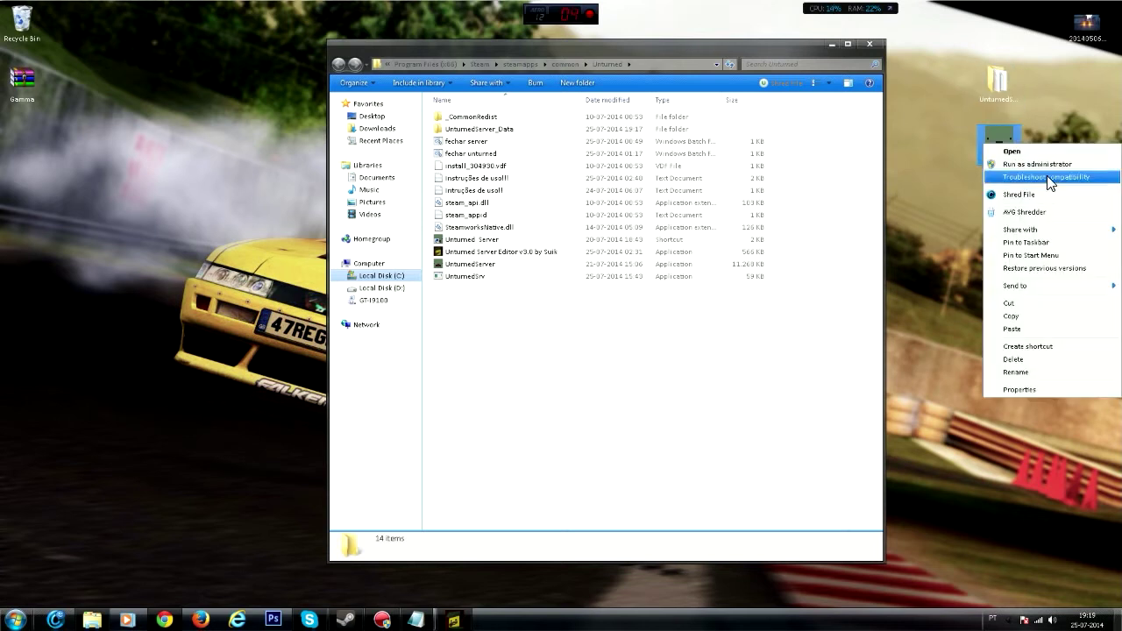
click(1041, 371)
key(End)
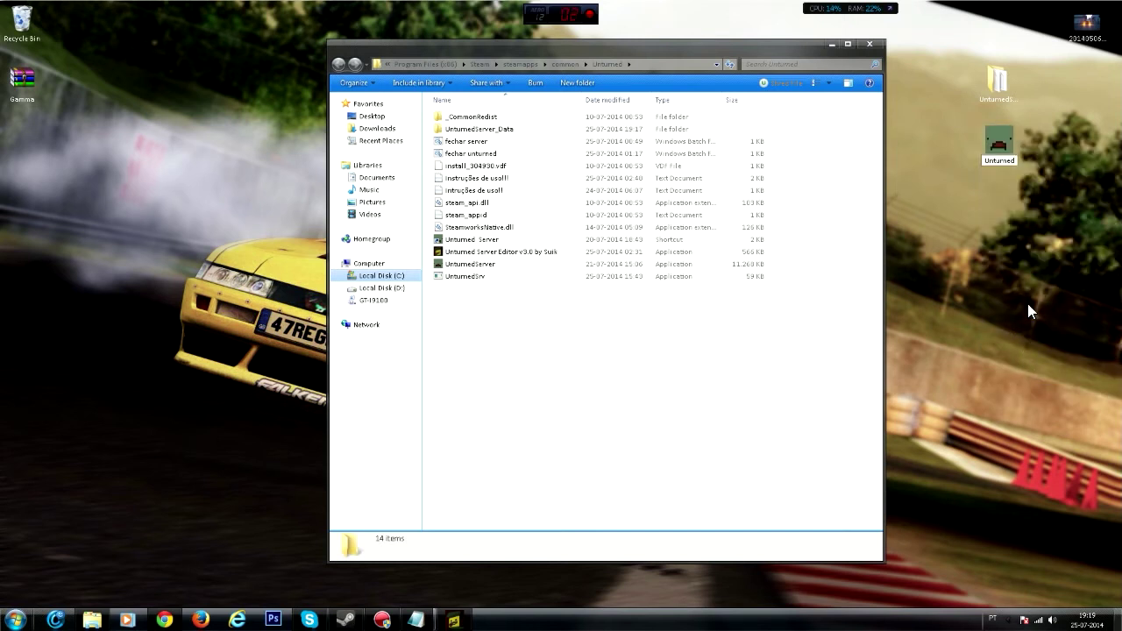
text(Server)
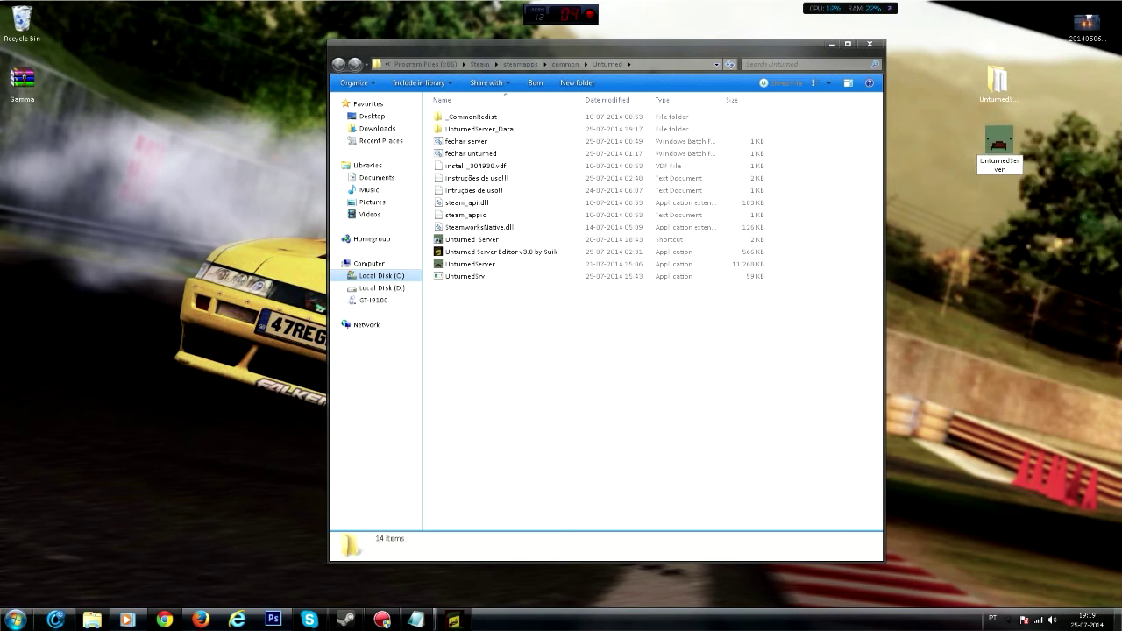
key(Return)
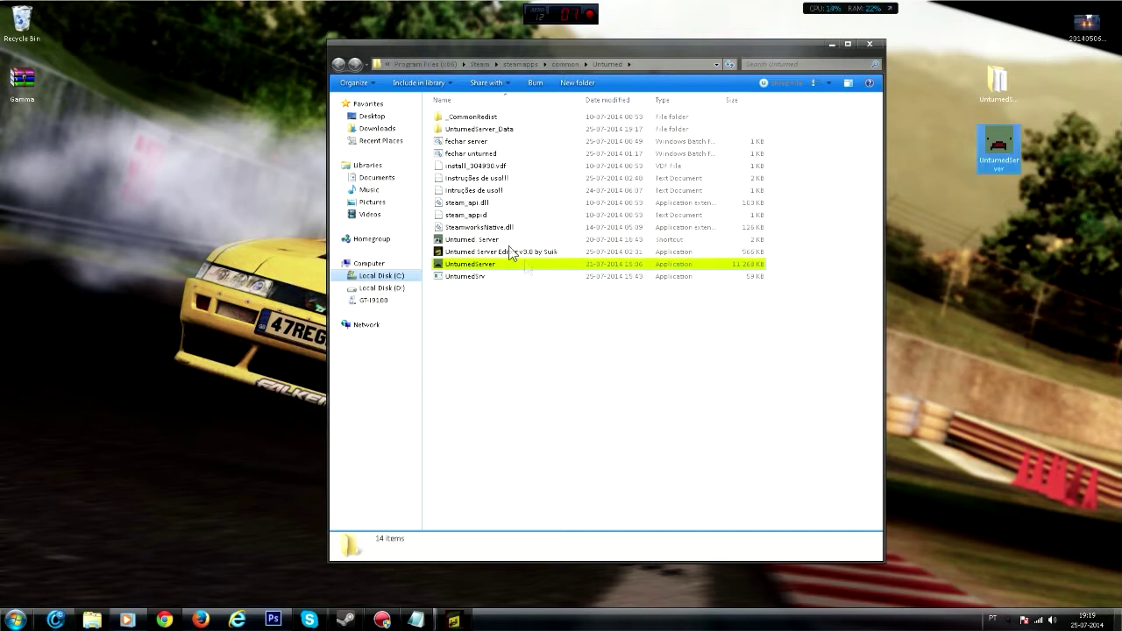
- Delete the old UnturnedServer application from the game folder
click(518, 264)
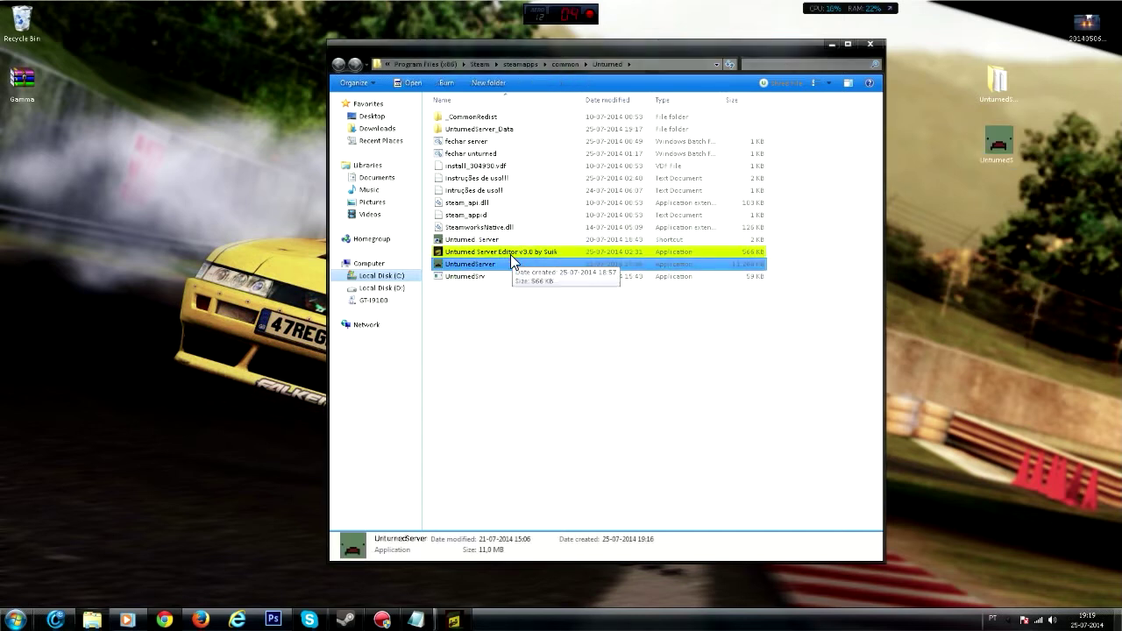
key(Delete)
key(Return)
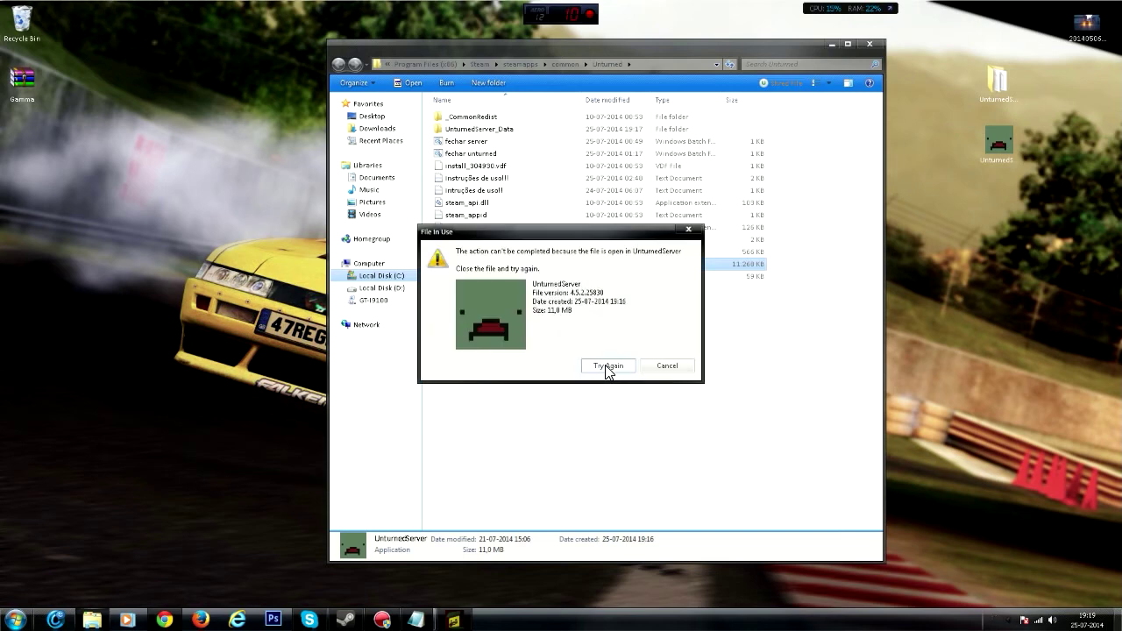
- Dismiss the File In Use warning and close the running server window
click(681, 369)
right_click(464, 619)
click(456, 594)
click(501, 264)
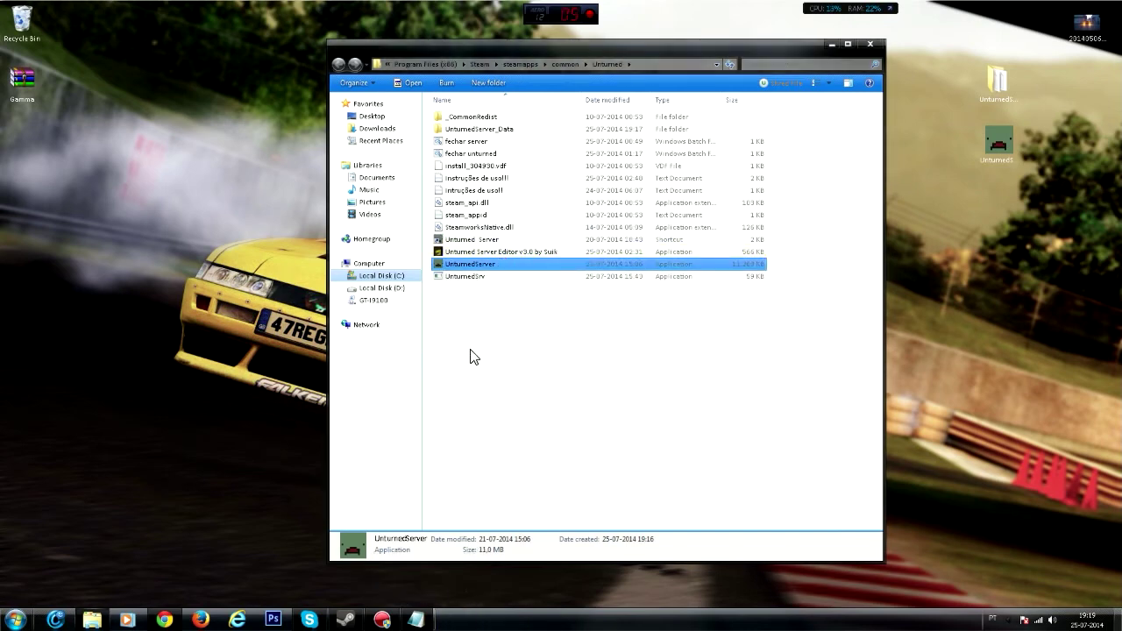
- End the UnturnedServer.exe process in Task Manager, then close Task Manager
key(ctrl+shift+Escape)
scroll(114, 131, down, 5)
click(70, 189)
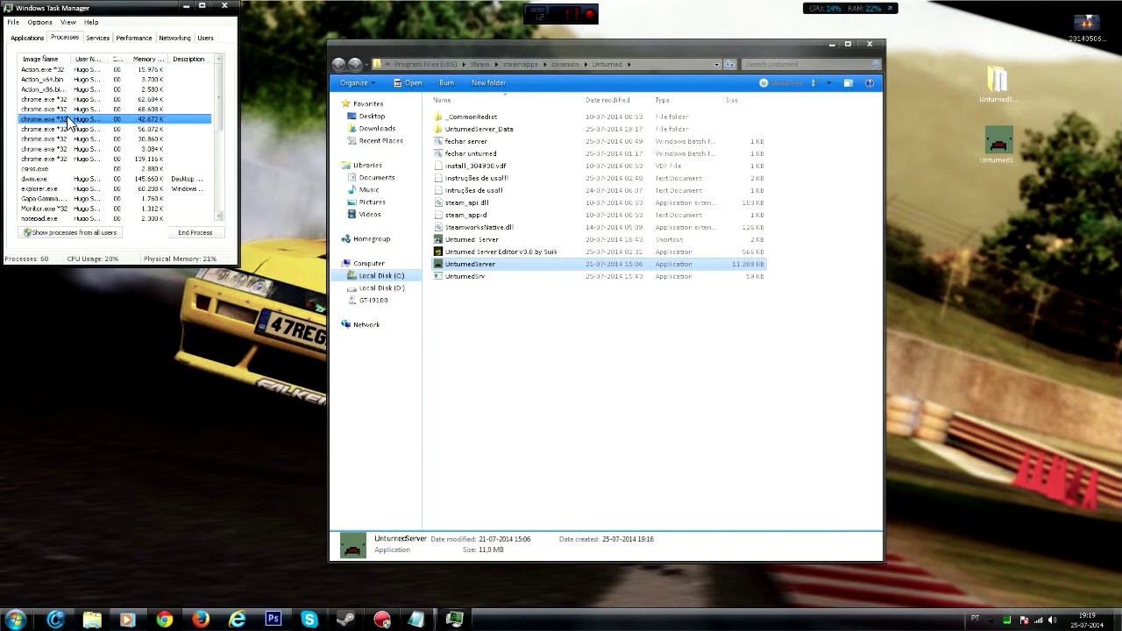
click(193, 232)
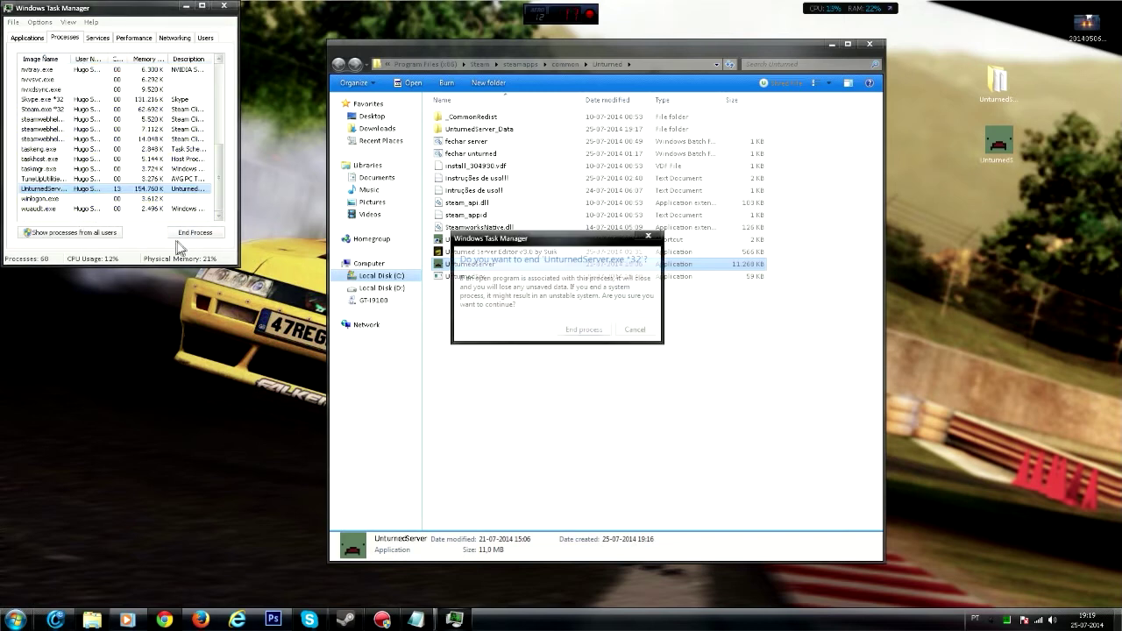
click(582, 329)
click(226, 5)
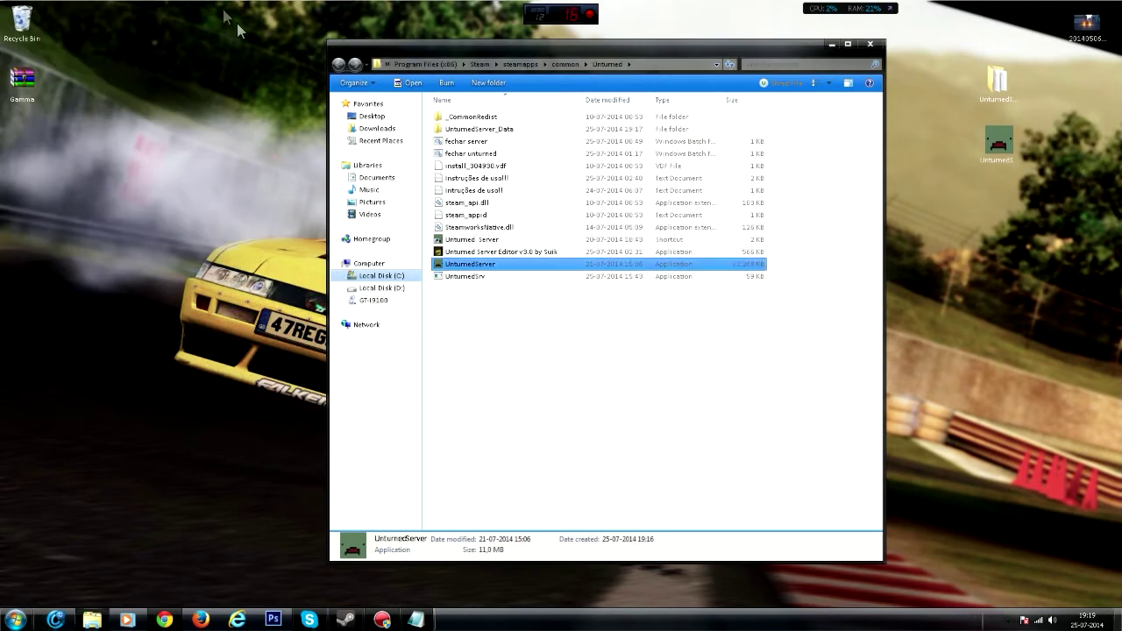
- Delete the old UnturnedServer application and UnturnedServer_Data folder from the game folder
key(Delete)
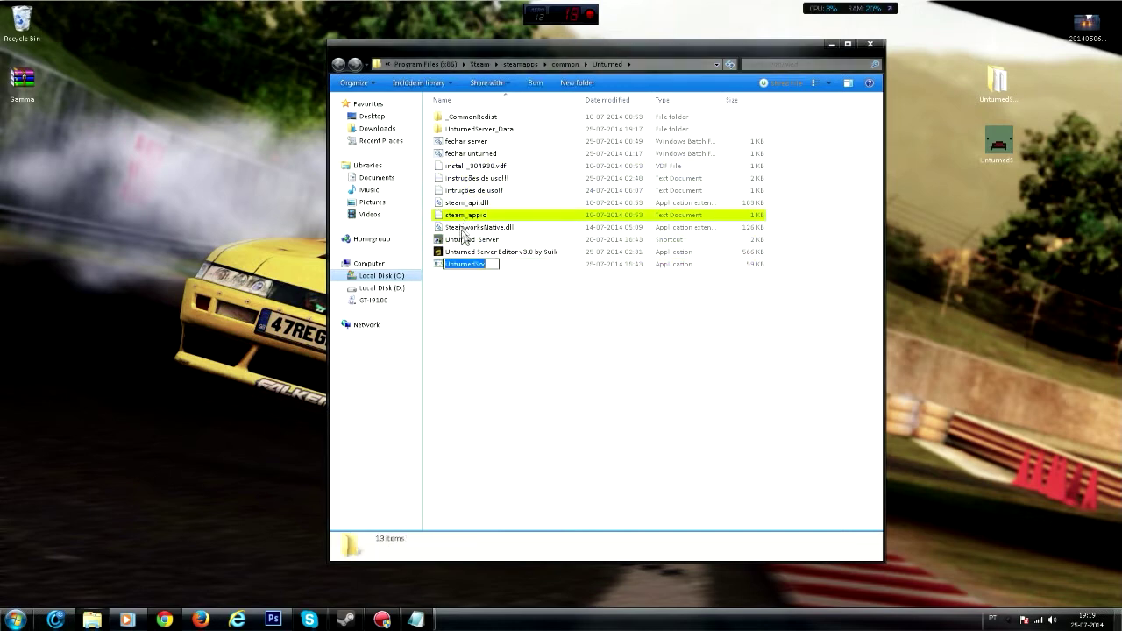
click(473, 130)
key(Delete)
key(Return)
- Select both renamed desktop items and paste into the game folder window
drag(1055, 228, 980, 128)
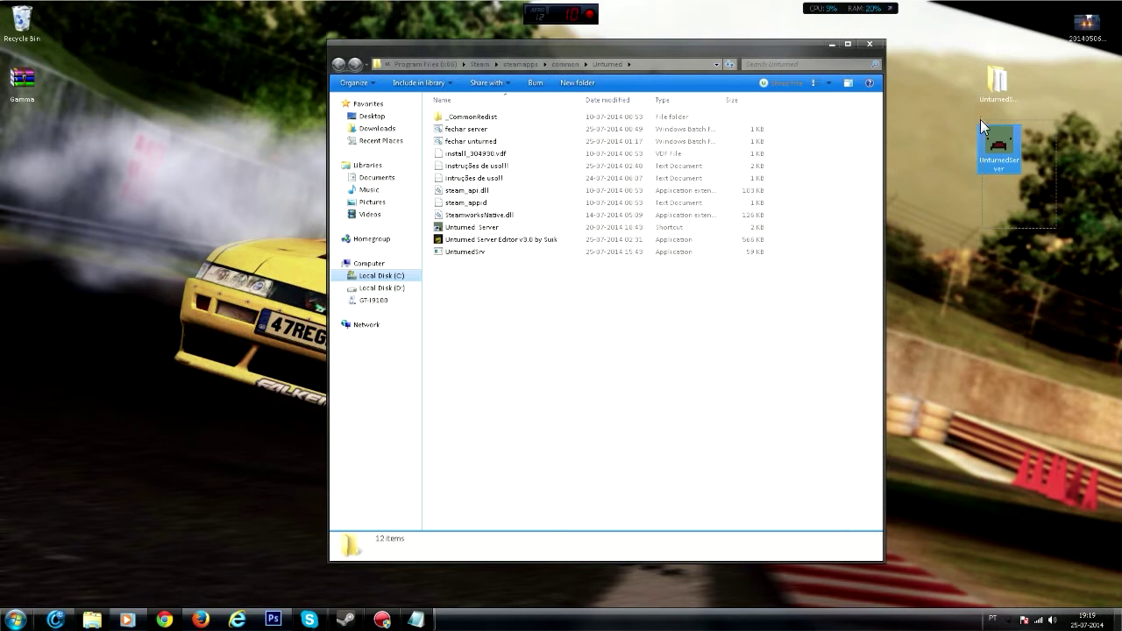
drag(981, 134, 982, 74)
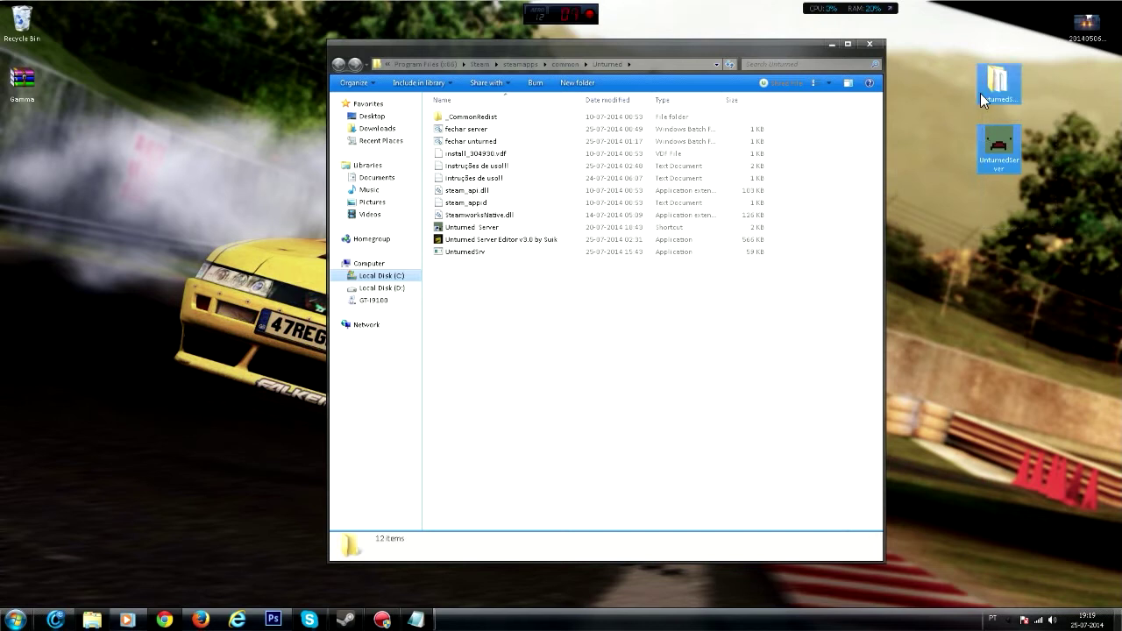
click(664, 359)
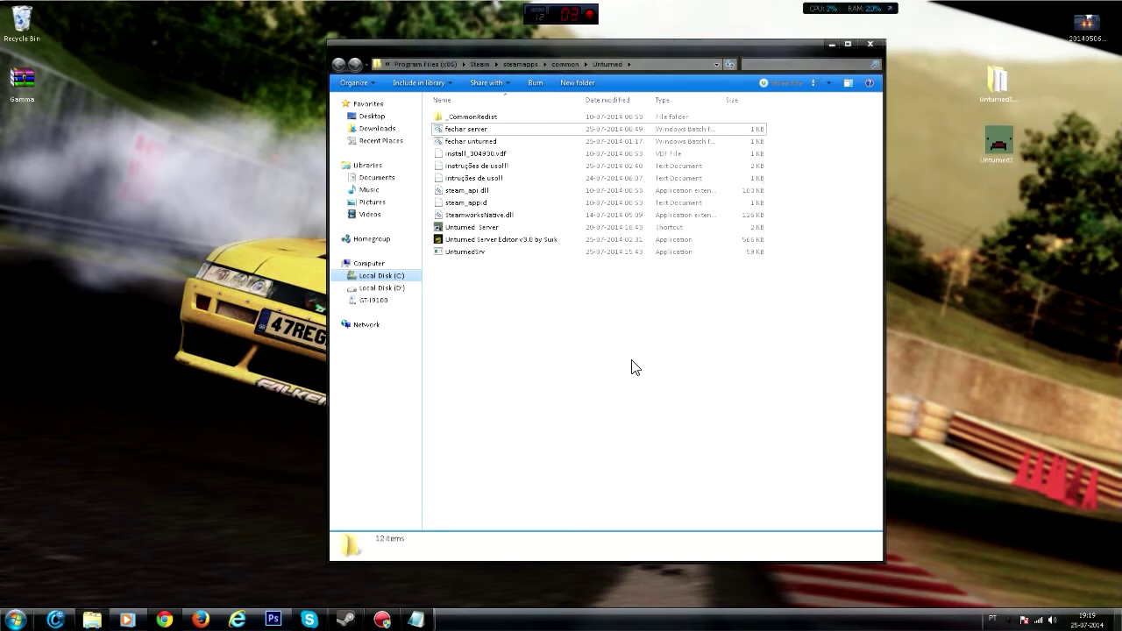
key(ctrl+v)
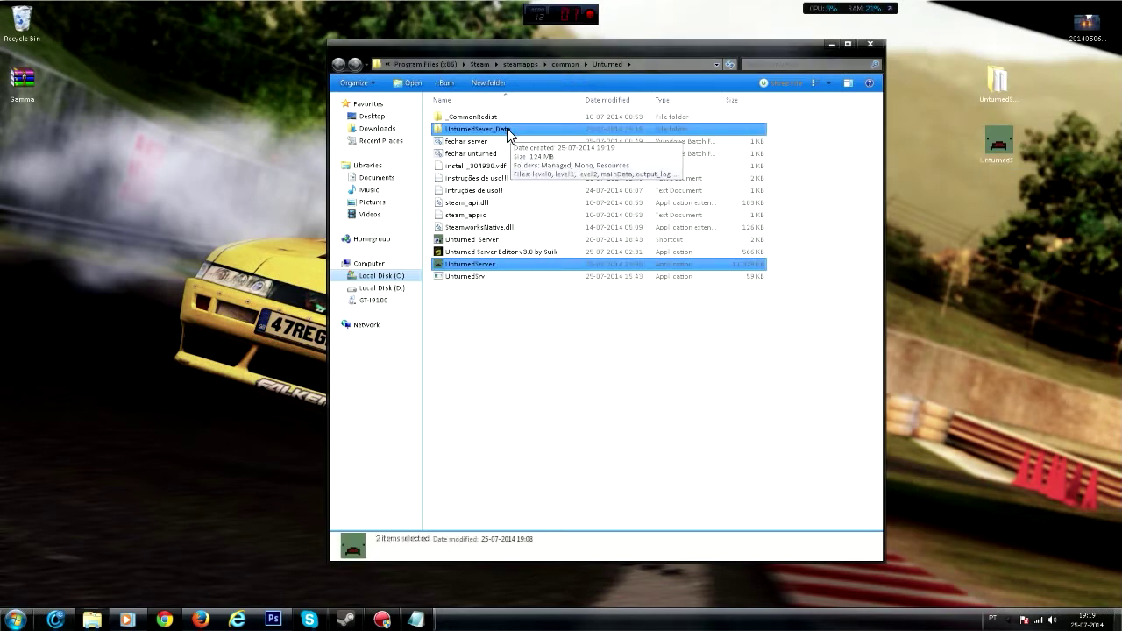
- Rename the desktop data folder, selecting the misspelled 'Sev' part of its name
right_click(508, 130)
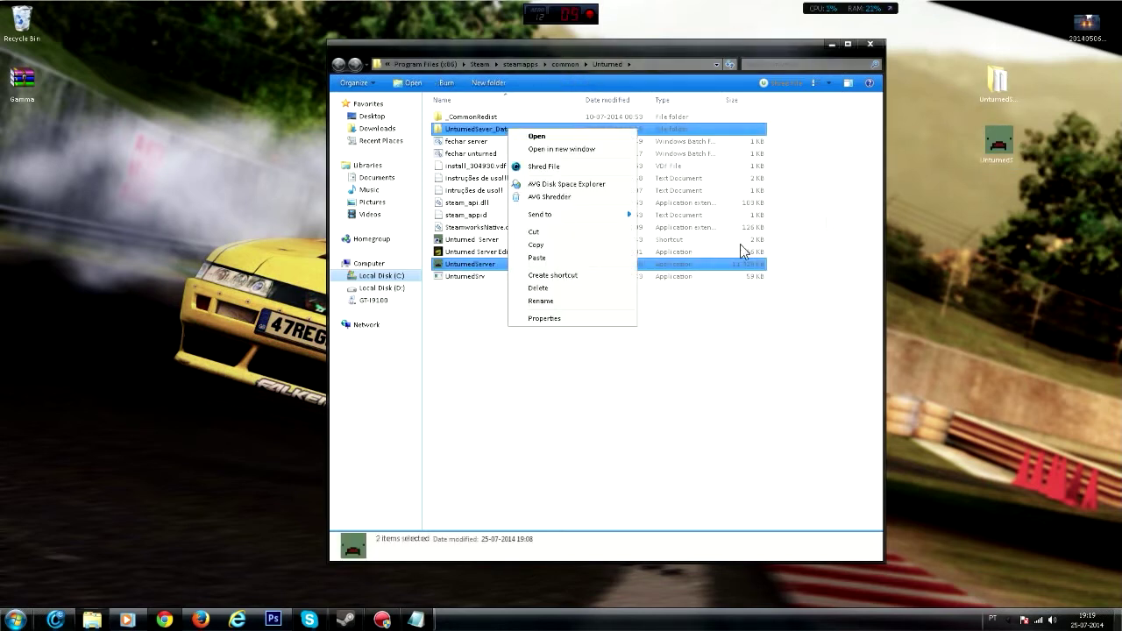
click(996, 85)
right_click(997, 80)
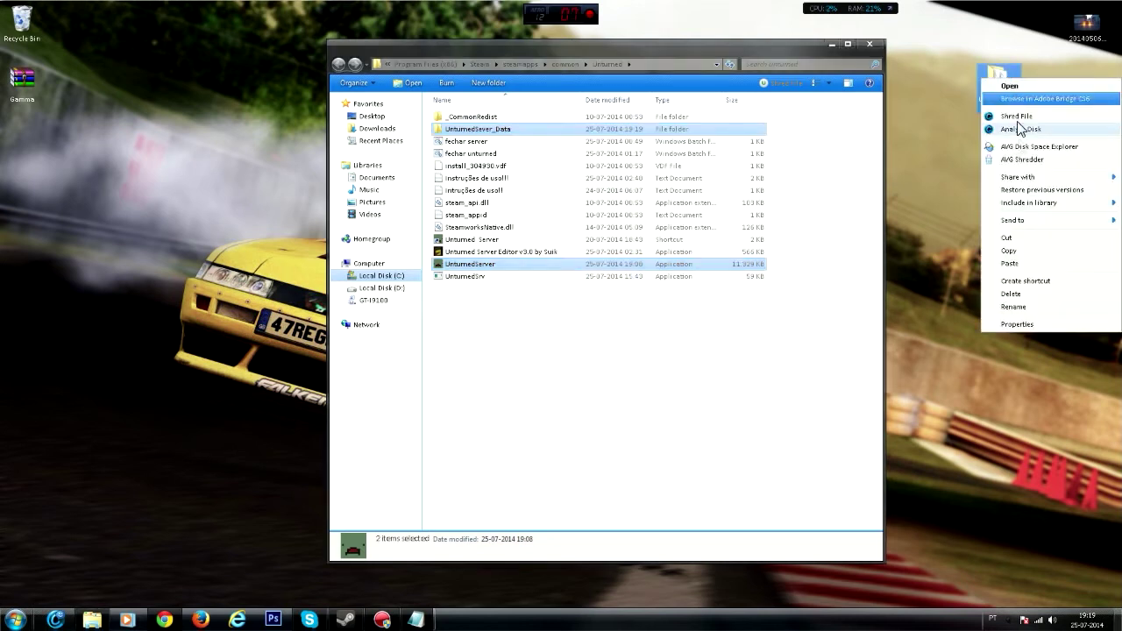
click(1020, 306)
drag(1016, 103, 982, 121)
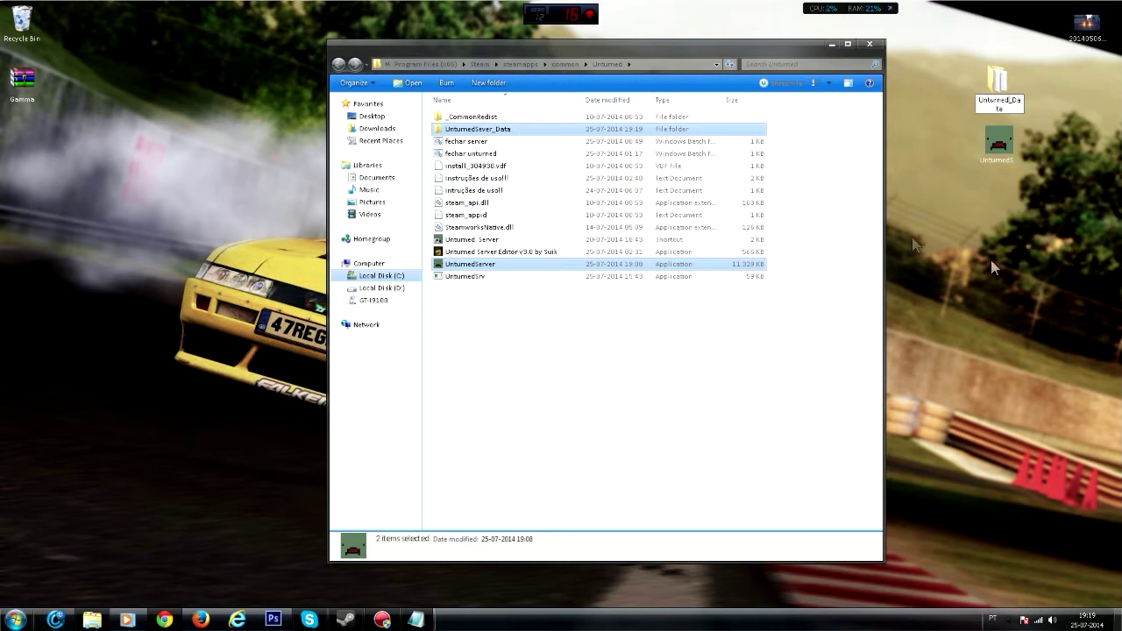
- Rename the desktop program, then move both desktop items into the Unturned folder
right_click(1015, 150)
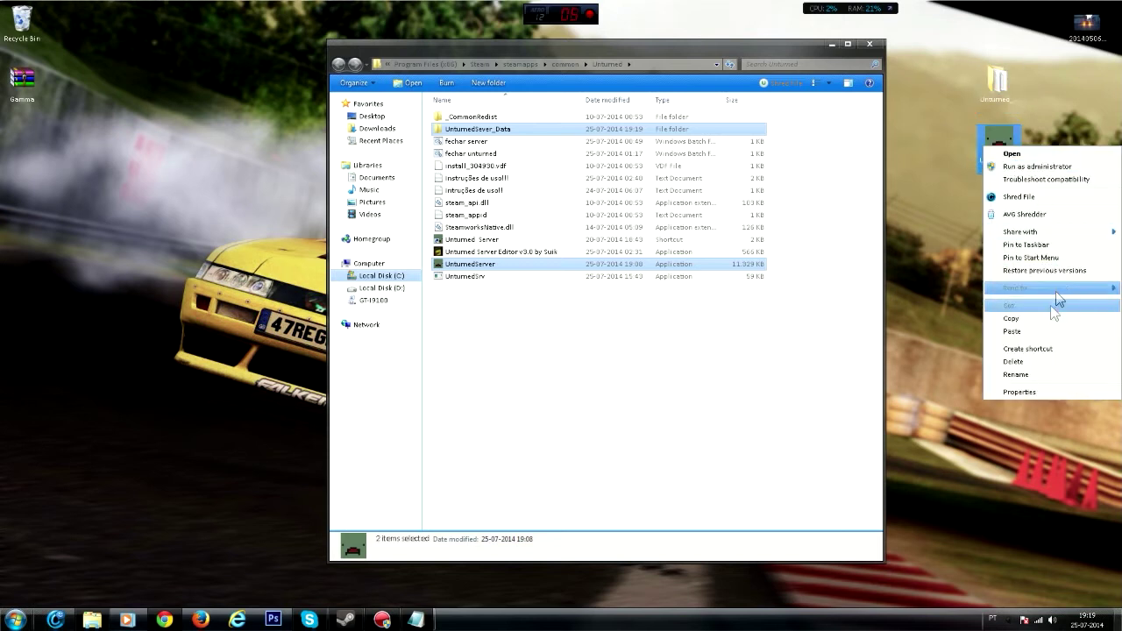
click(1024, 377)
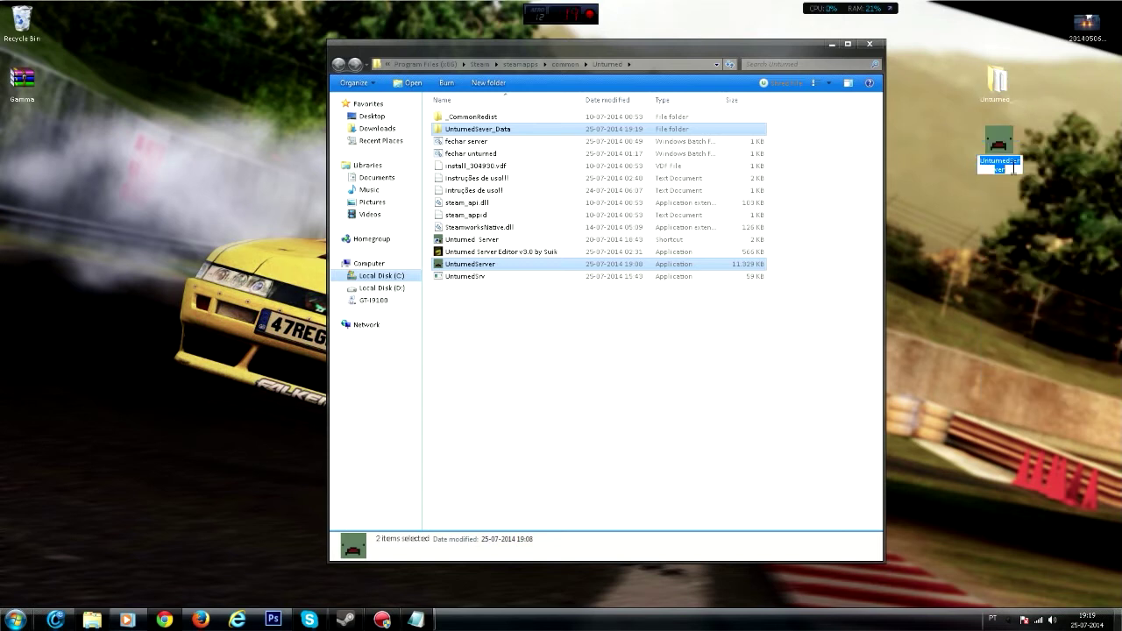
text(S)
key(Return)
right_drag(1008, 156, 1014, 157)
key(Escape)
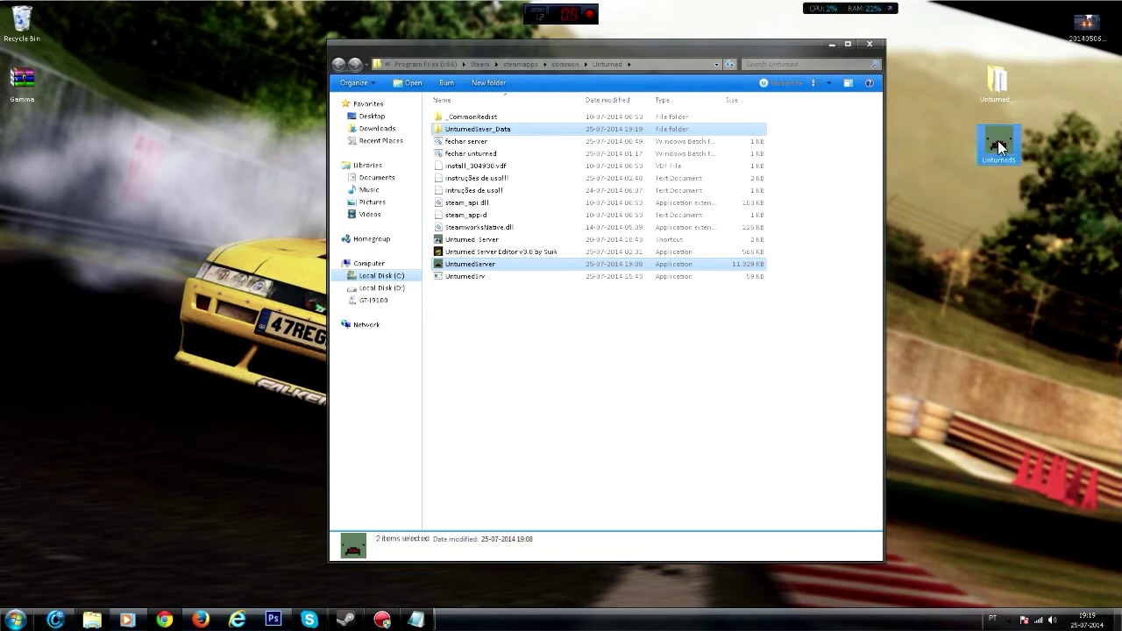
right_click(999, 144)
click(1016, 372)
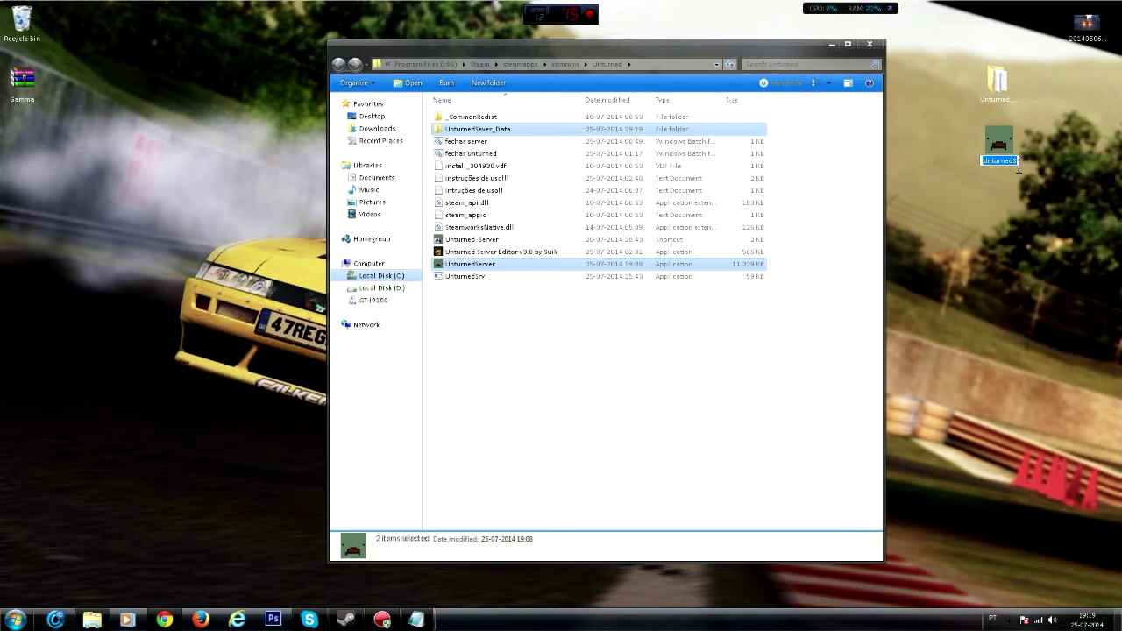
drag(1011, 60, 653, 342)
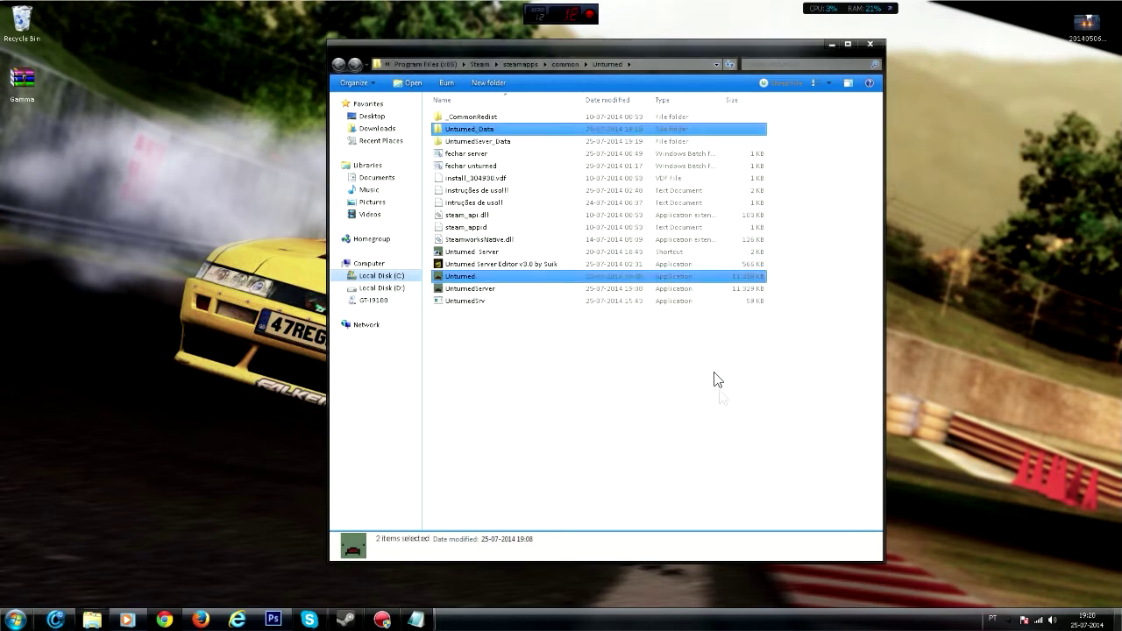
- Select the data folders and programs in pairs to compare UnturnedSever_Data/UnturnedServer with Unturned_Data/Unturned
click(457, 142)
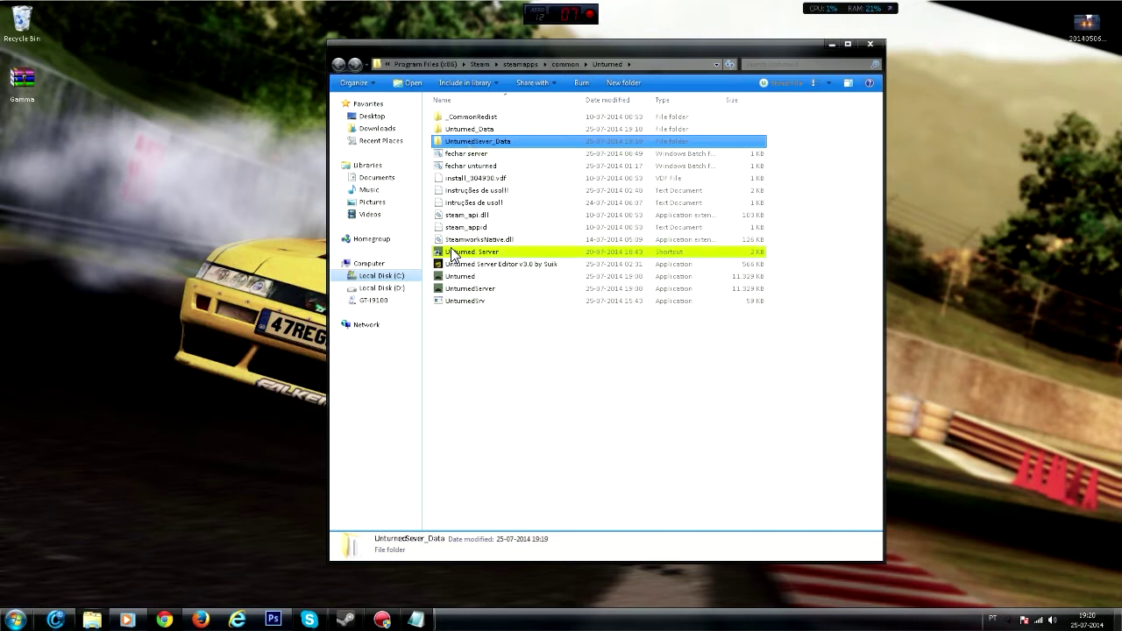
click(472, 129)
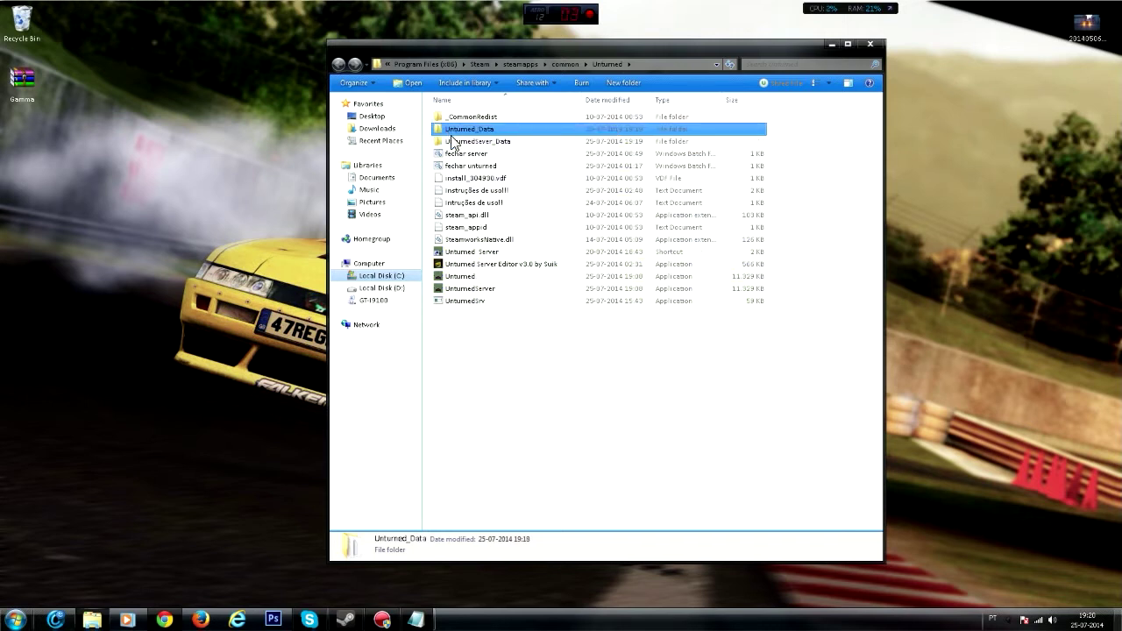
shift+click(460, 277)
click(475, 274)
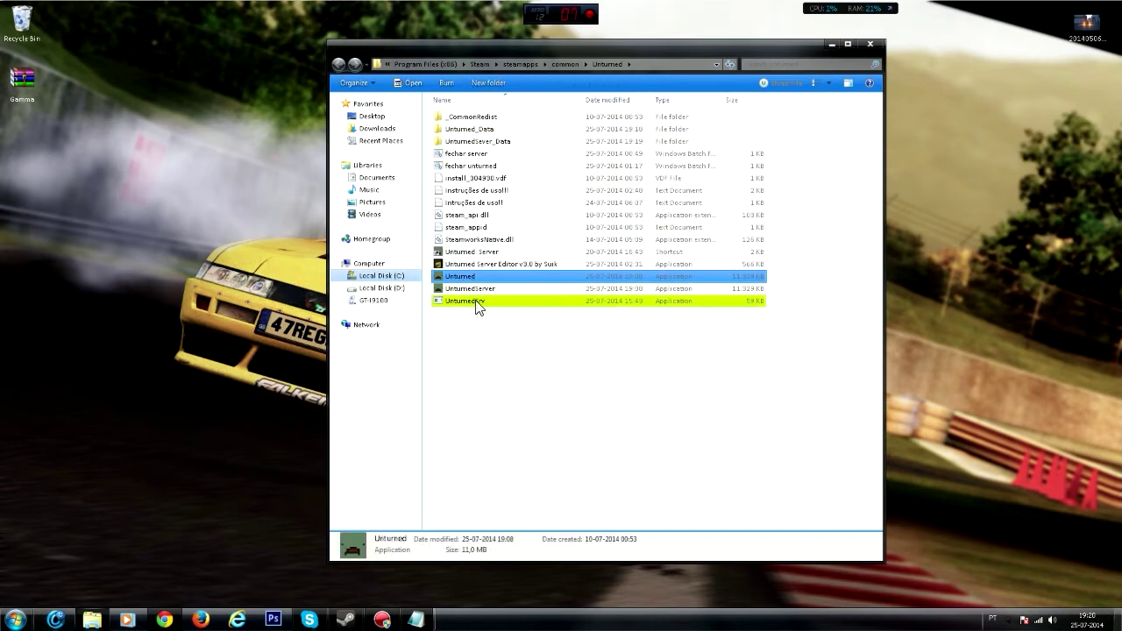
ctrl+click(470, 131)
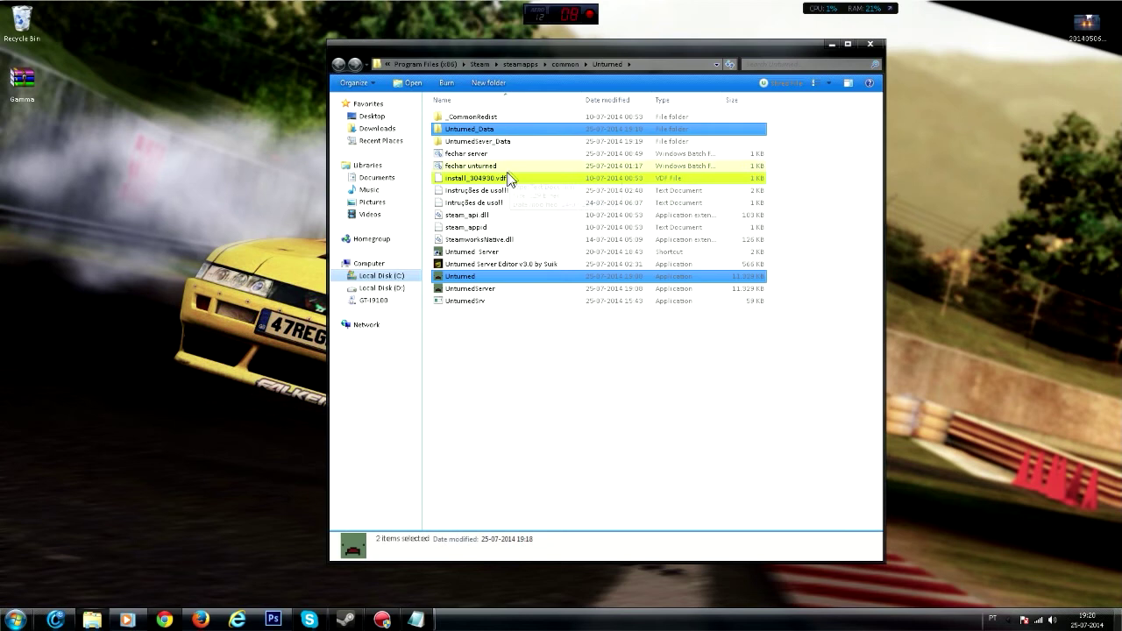
click(503, 143)
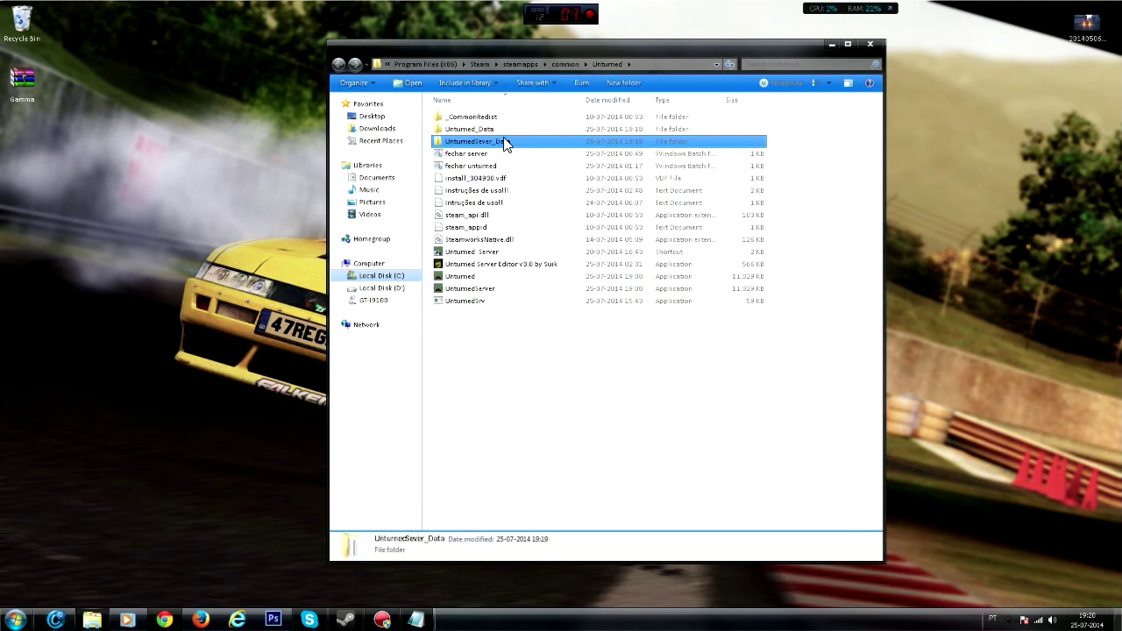
ctrl+click(477, 287)
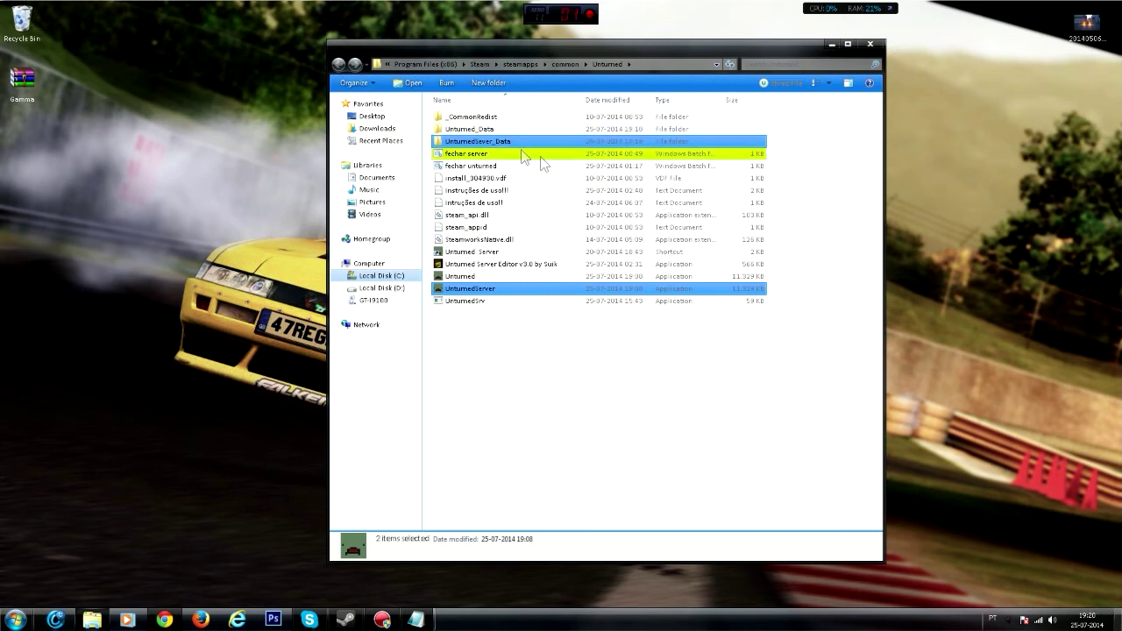
- Compare the folder-and-program pairs again, then launch Unturned Server Editor v3.0
click(477, 129)
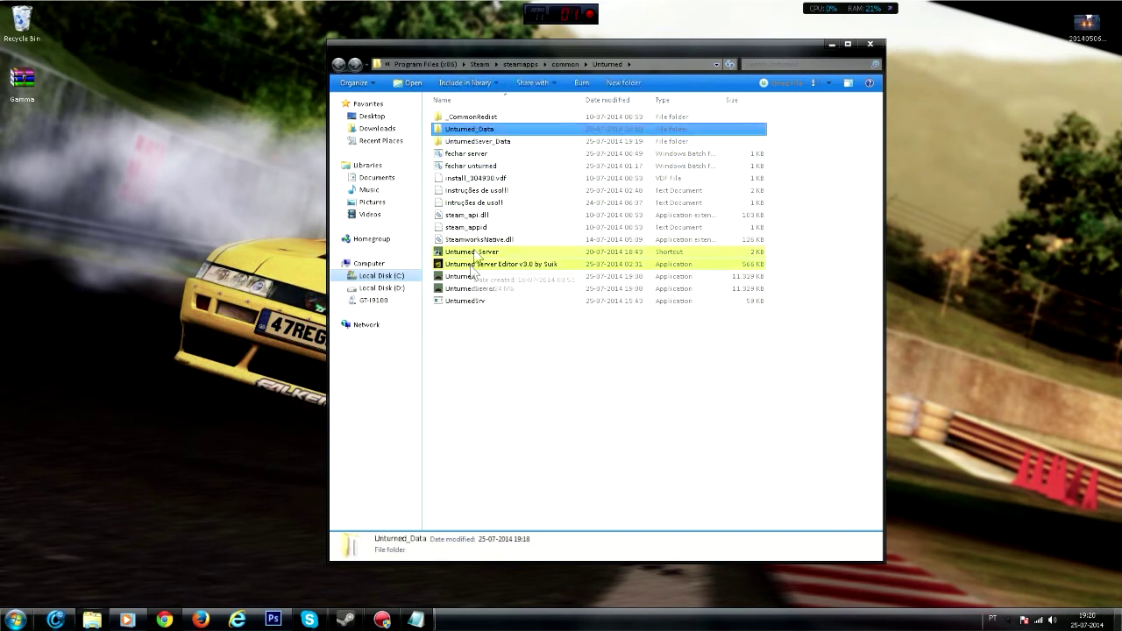
ctrl+click(464, 277)
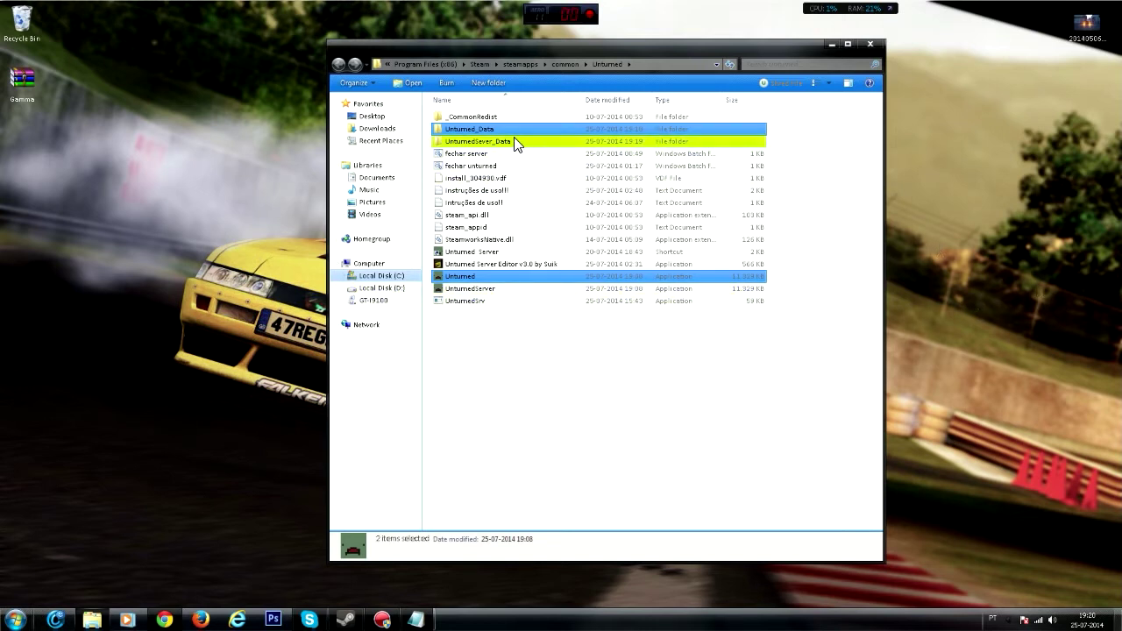
click(471, 144)
click(472, 130)
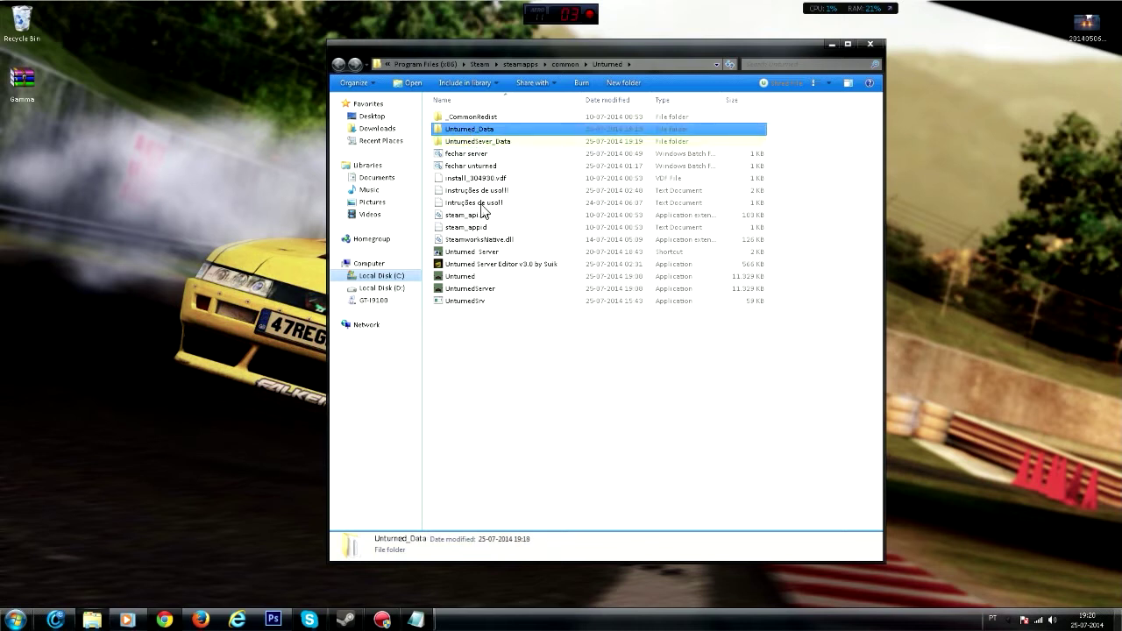
ctrl+click(472, 277)
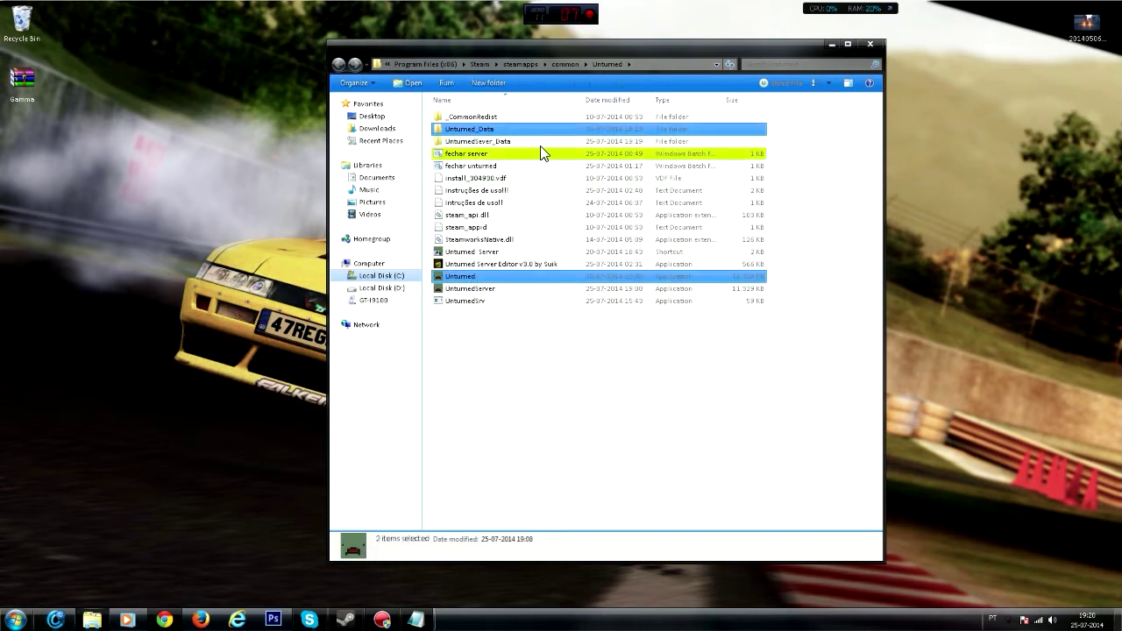
click(478, 143)
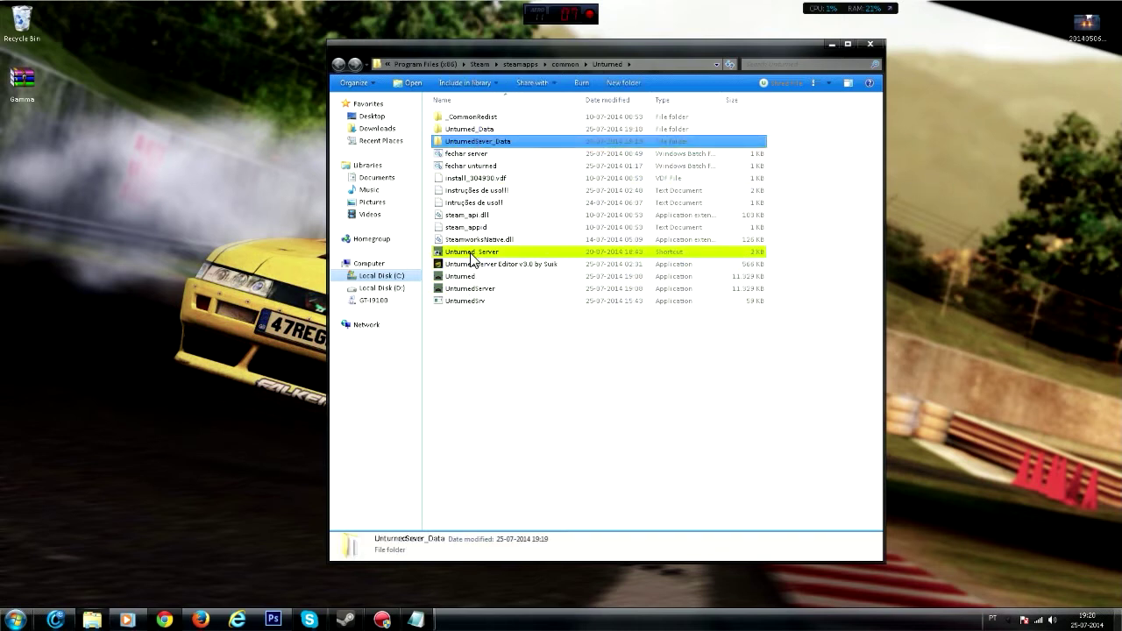
ctrl+click(474, 289)
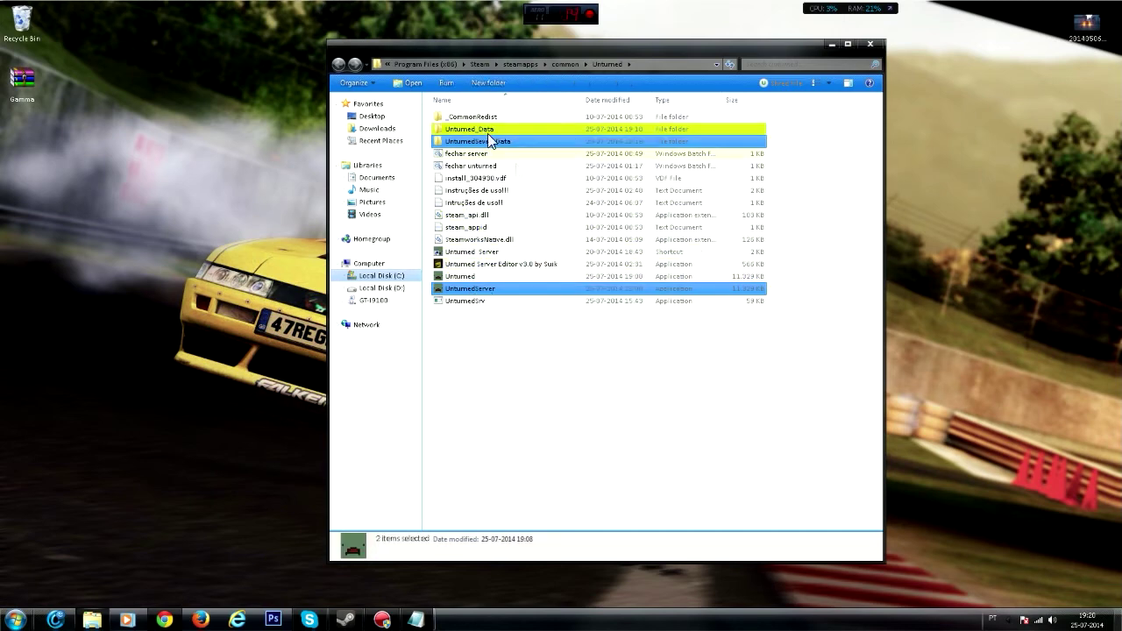
double_click(526, 263)
- Allow the editor to run, choose PVP mode, set a server password, and start the server
click(593, 320)
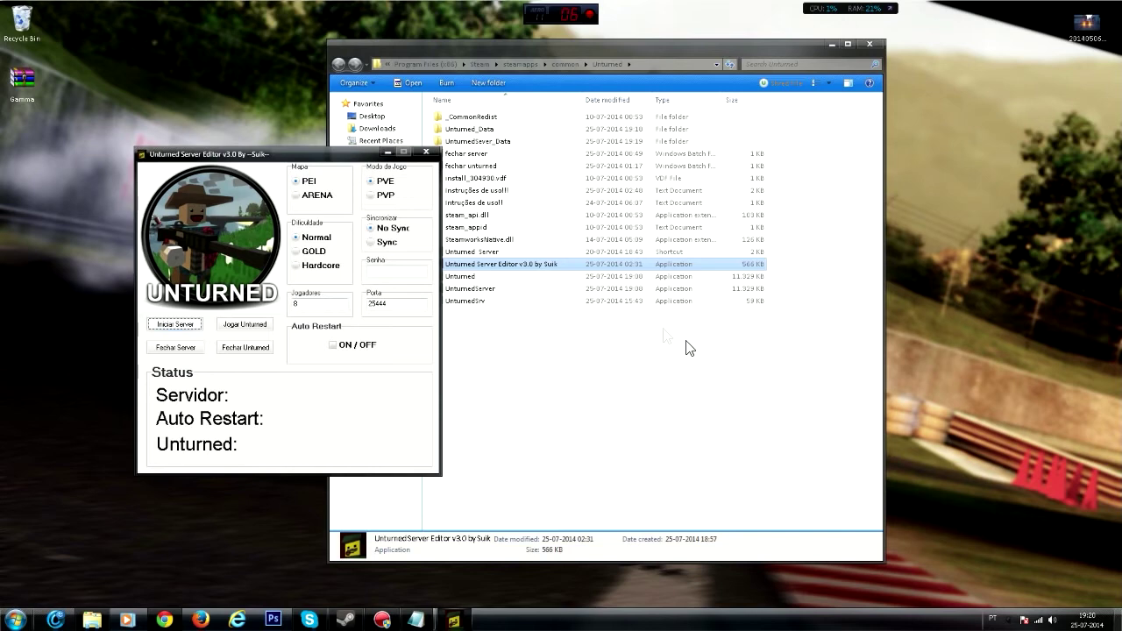
drag(340, 154, 575, 137)
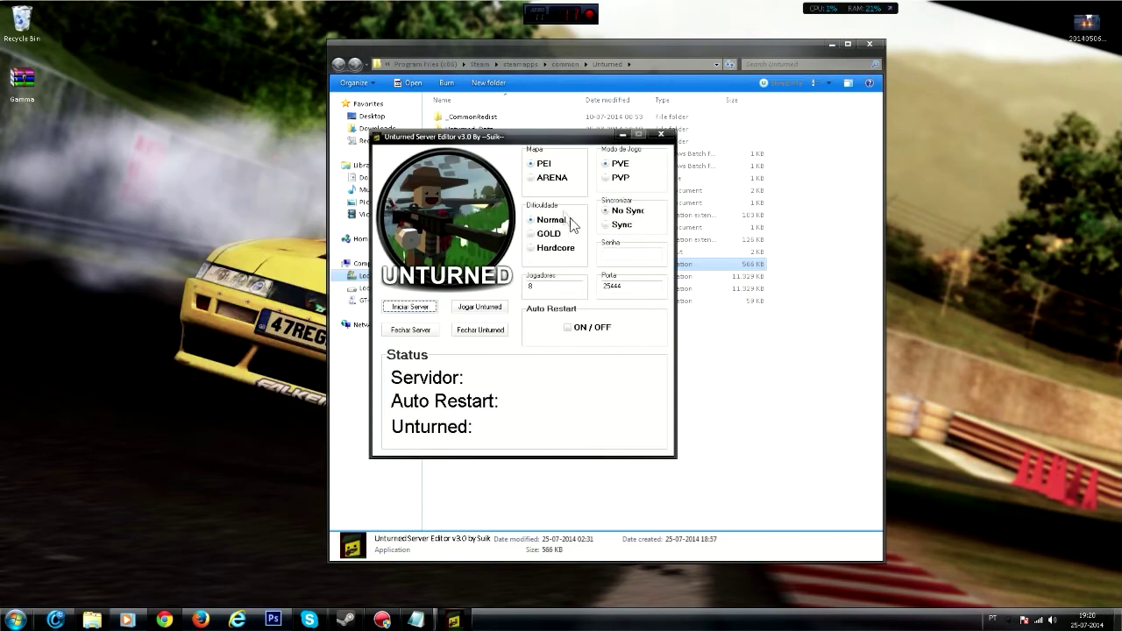
click(606, 179)
click(638, 254)
text(123)
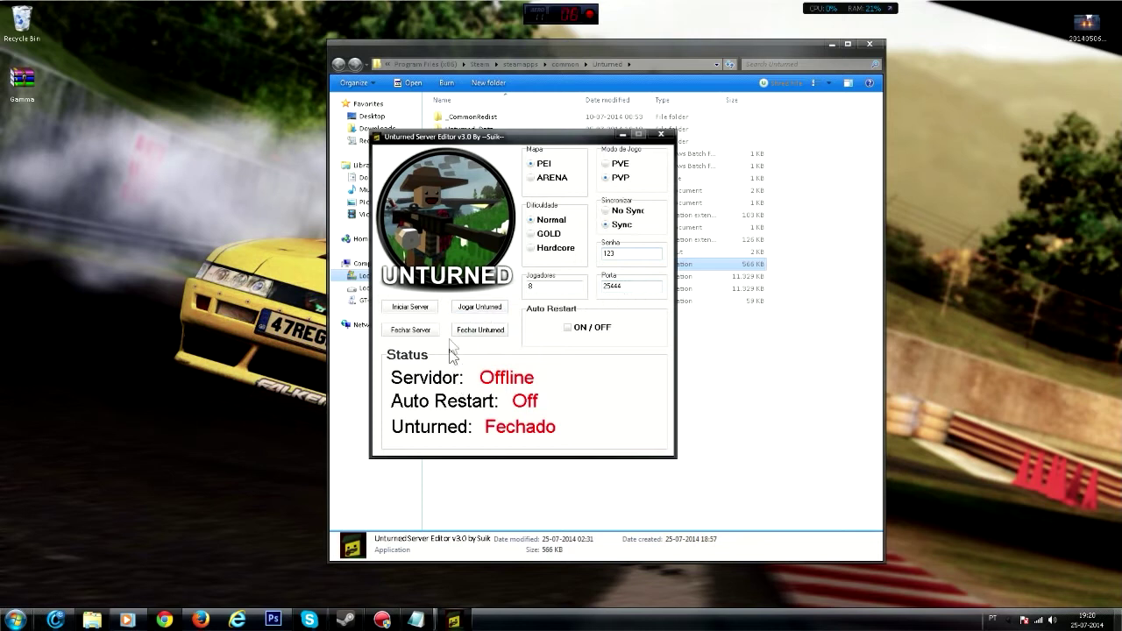
click(418, 312)
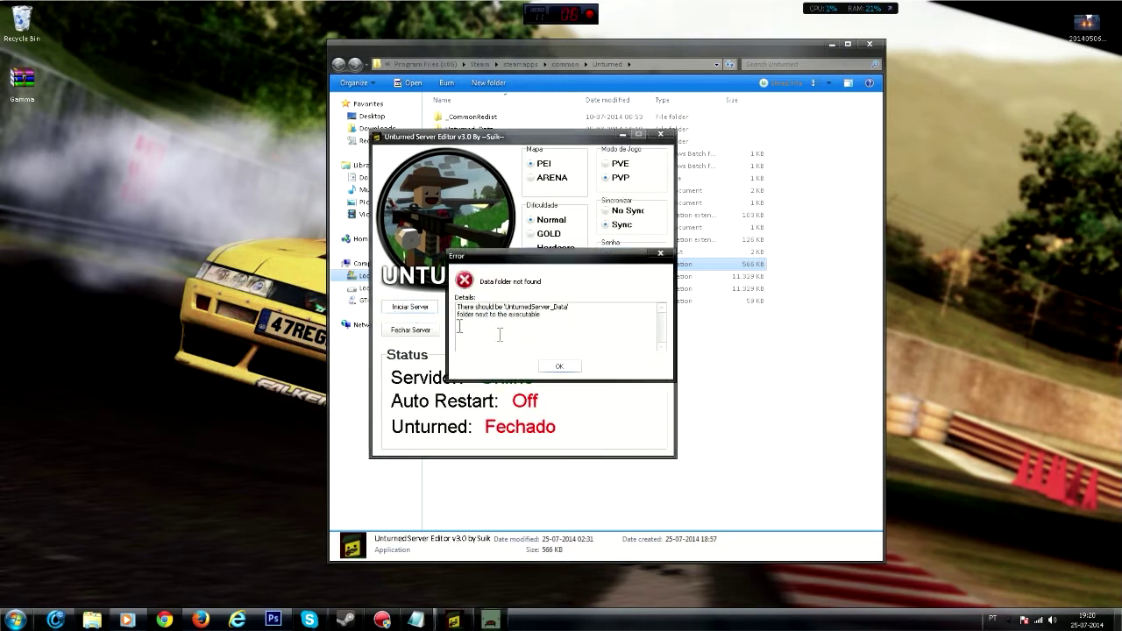
- Dismiss the data-folder error and Servidor offline/restart messages, then close Unturned Server Editor
click(561, 368)
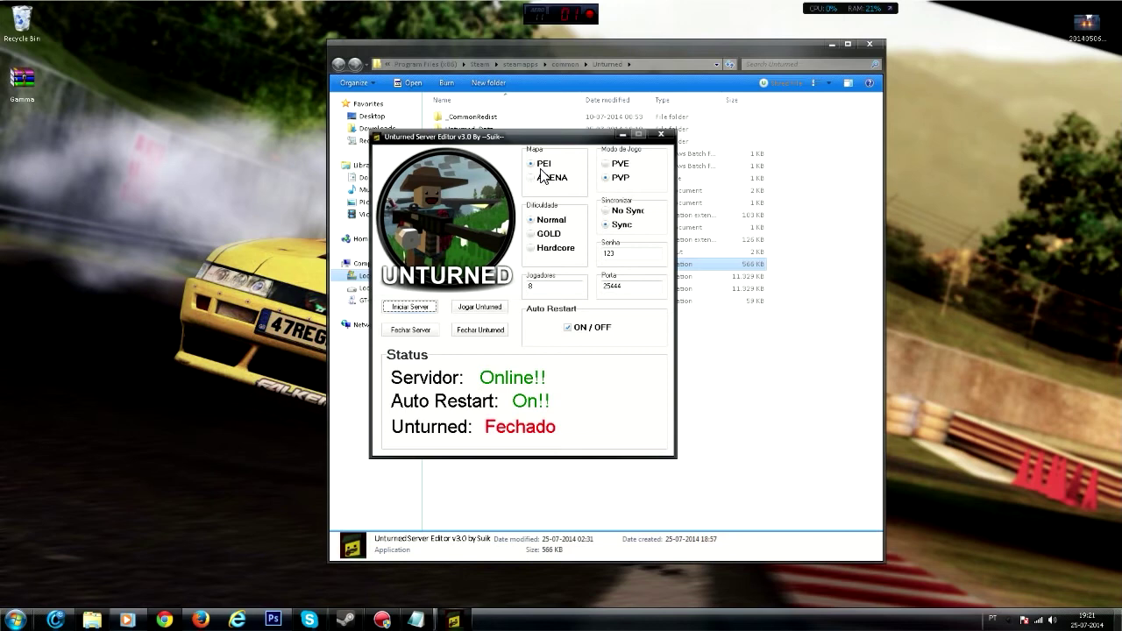
drag(523, 140, 530, 285)
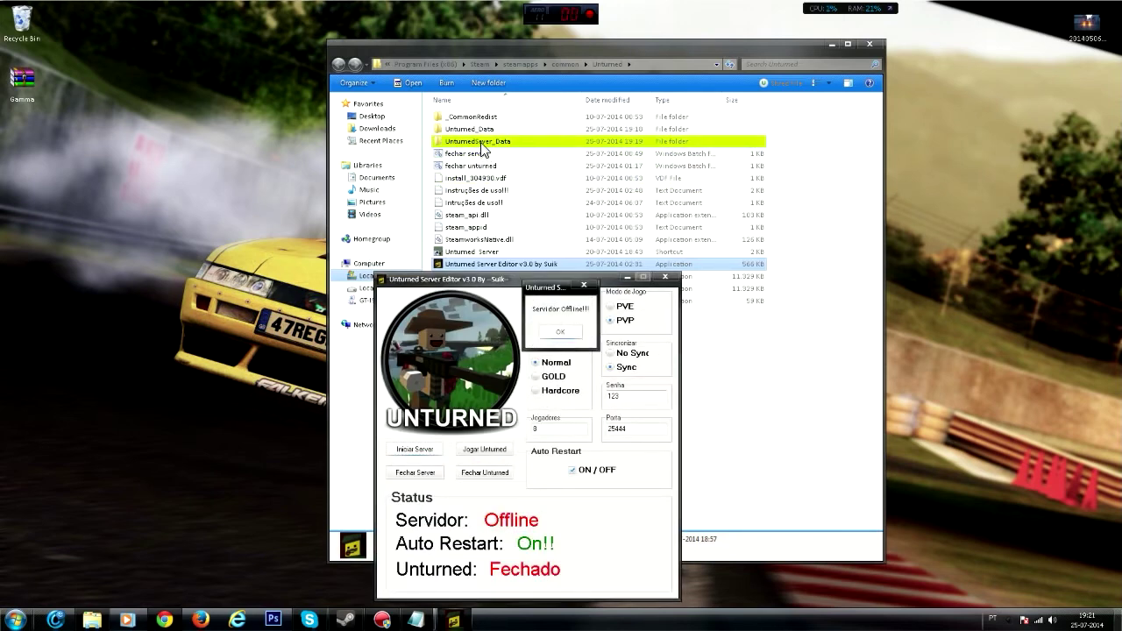
click(561, 332)
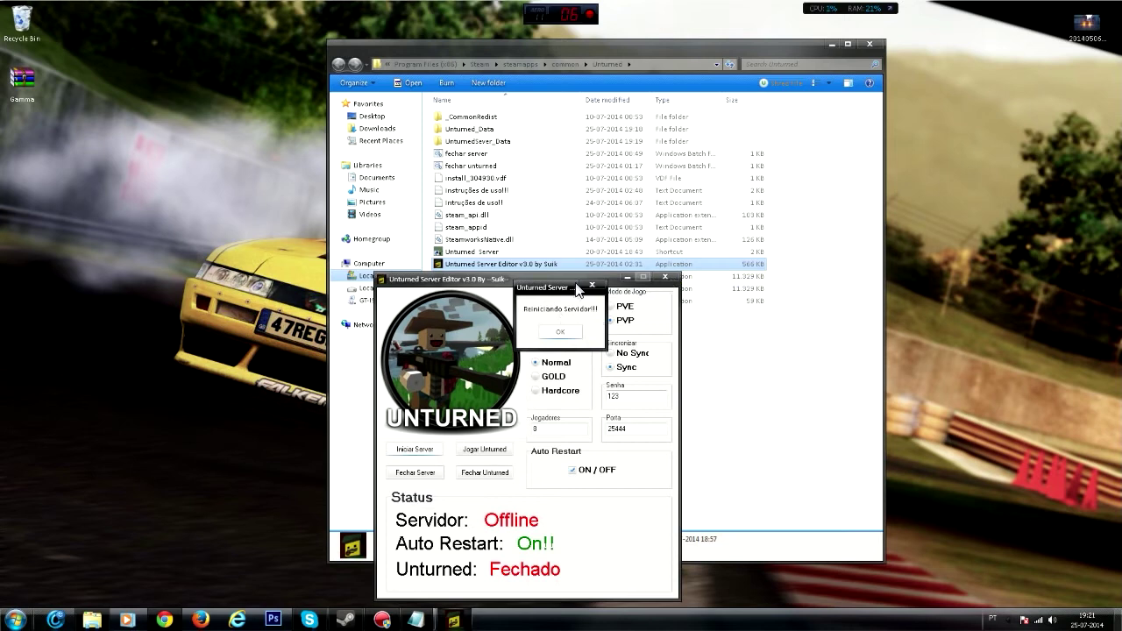
click(591, 284)
click(659, 255)
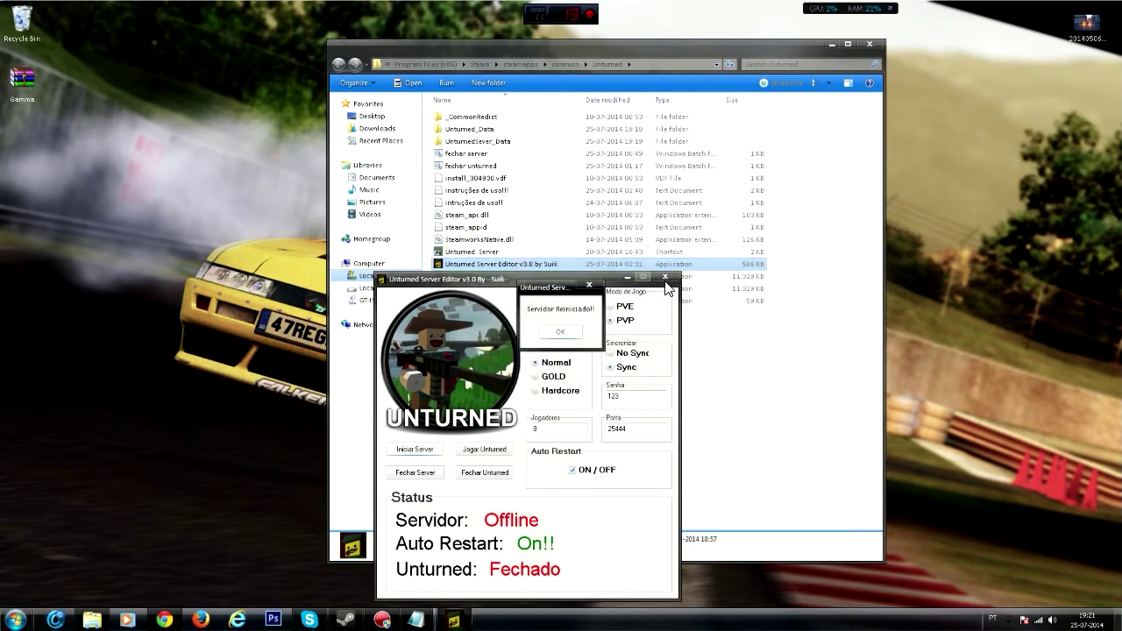
click(588, 287)
click(665, 277)
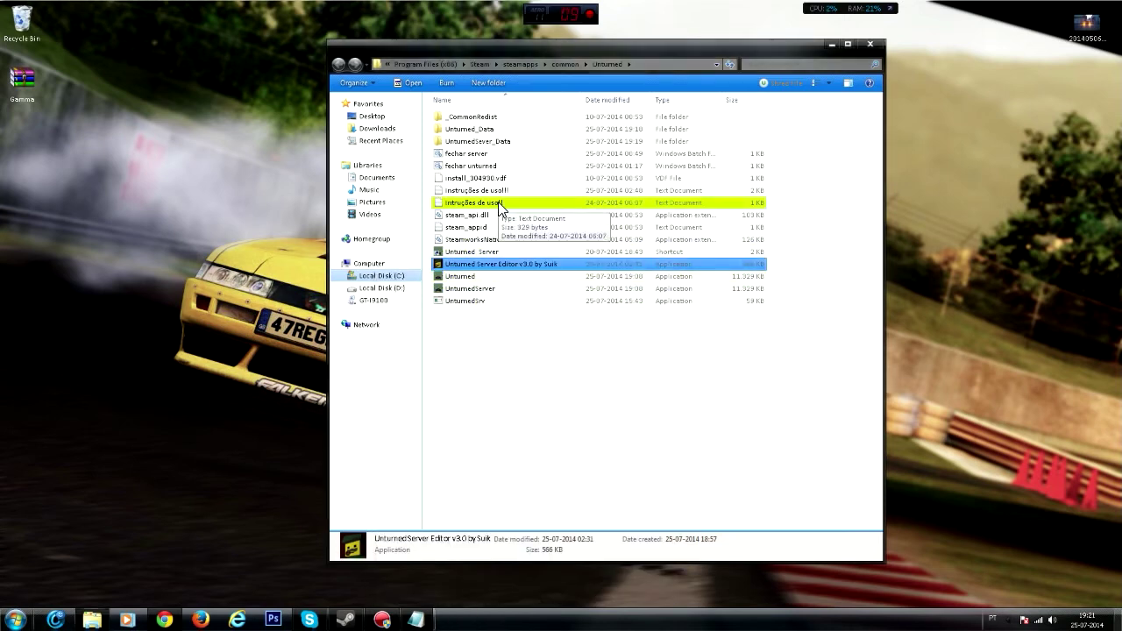
- Rename UntumedSever_Data to UnturnedServer_Data, then relaunch Unturned Server Editor v3.0 and allow it to run
right_click(501, 143)
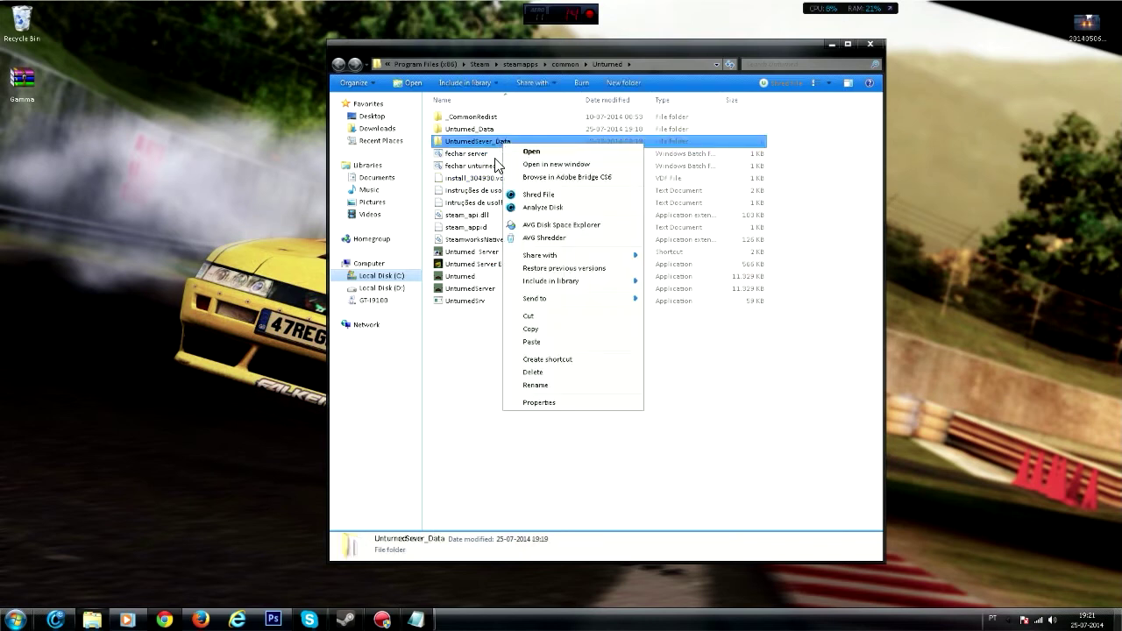
click(568, 385)
click(482, 142)
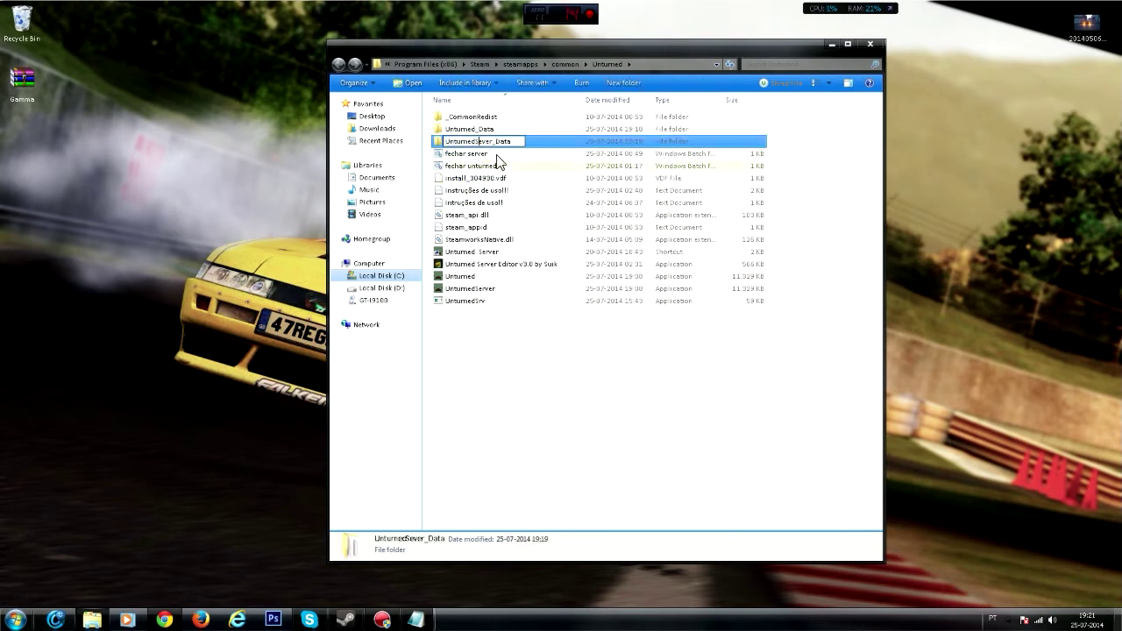
text(r)
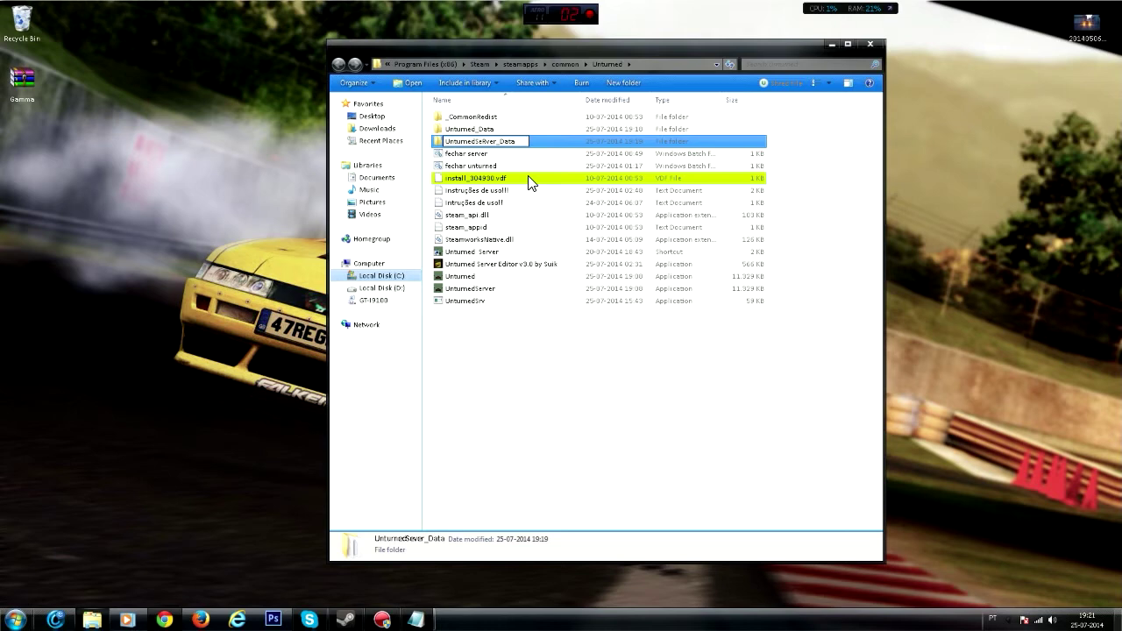
click(626, 371)
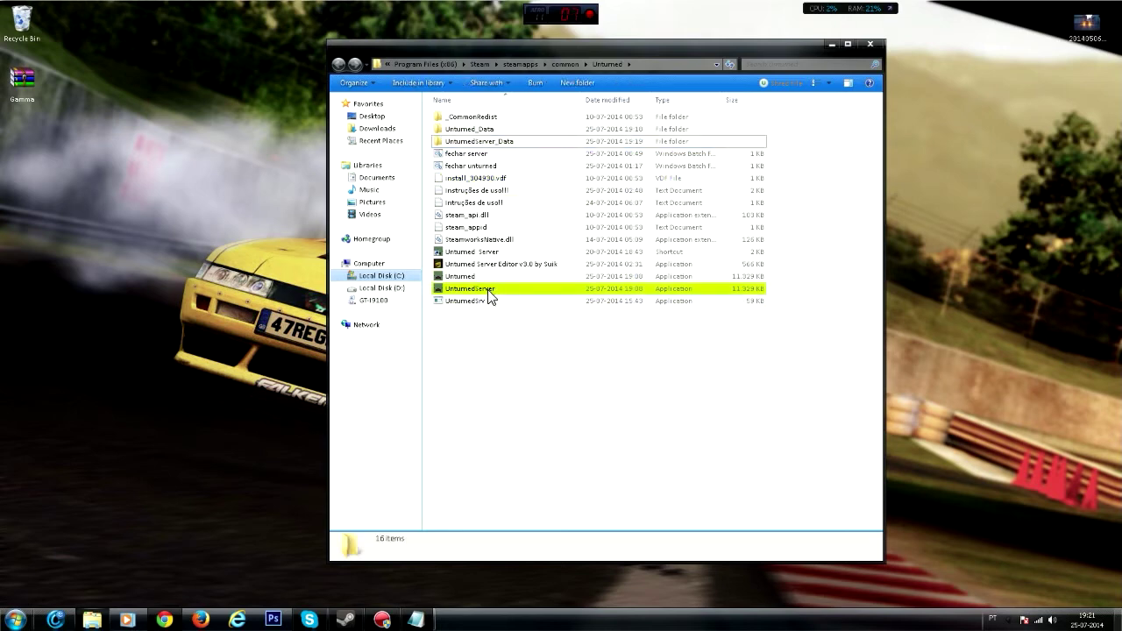
double_click(488, 262)
click(594, 319)
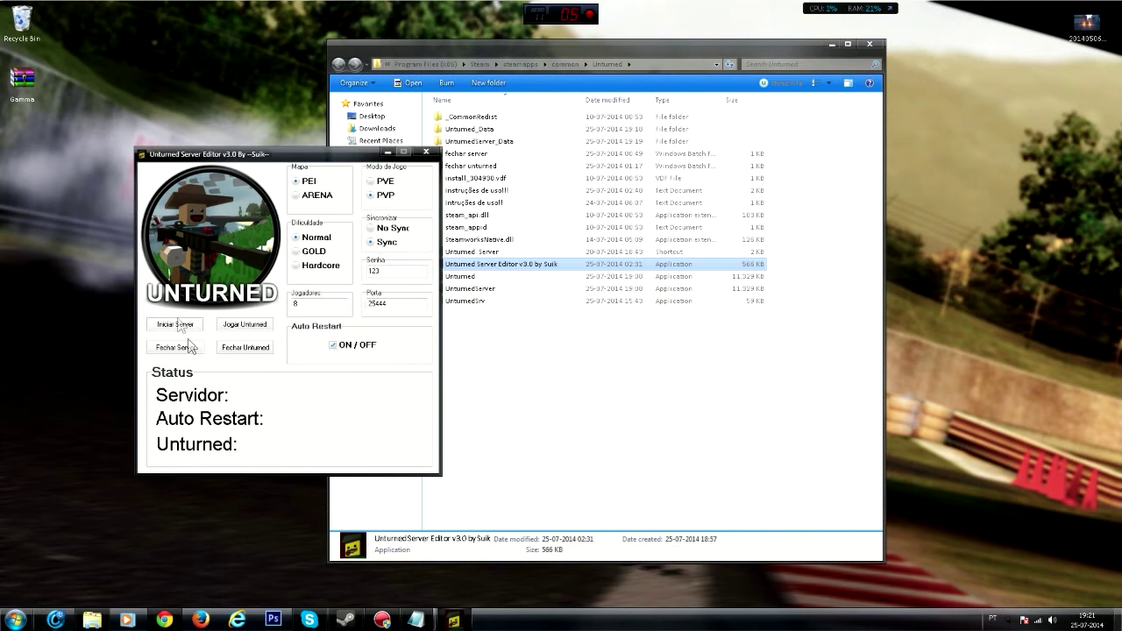
- Bring the server online with auto restart on and launch Unturned from the editor
click(175, 324)
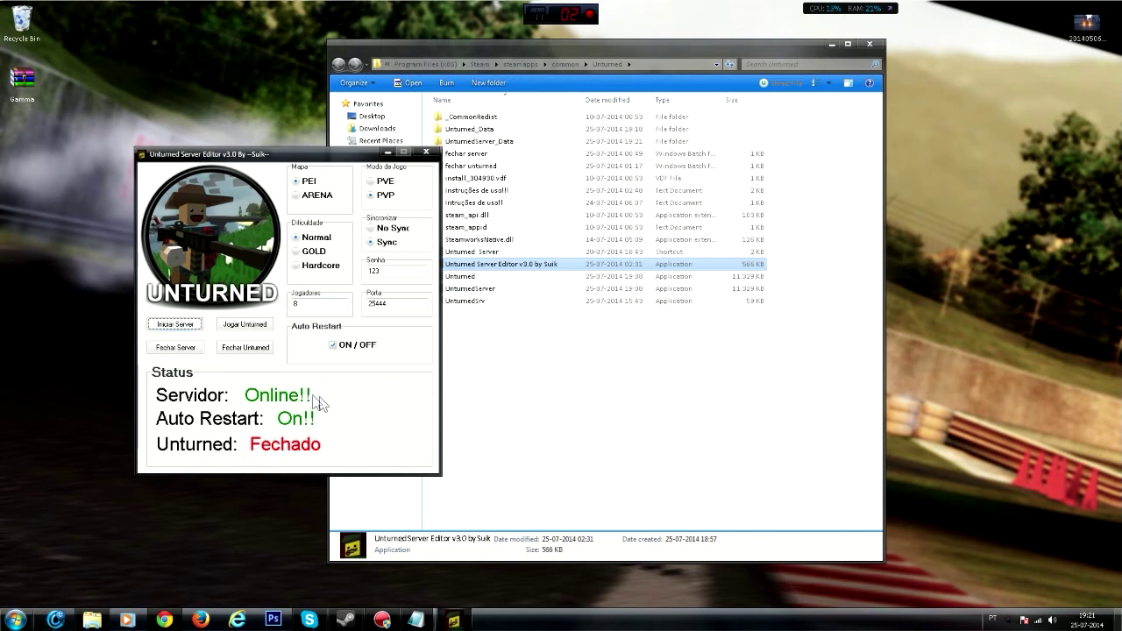
click(245, 325)
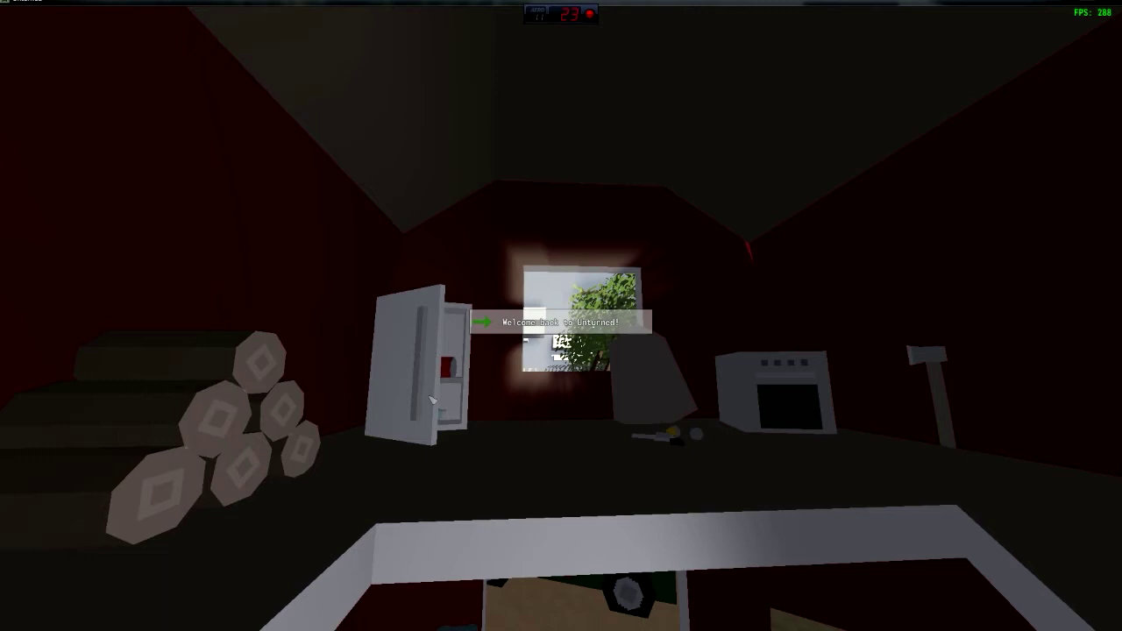
- Join the running server through Play > Connect, then pause the game and switch to the desktop
click(50, 292)
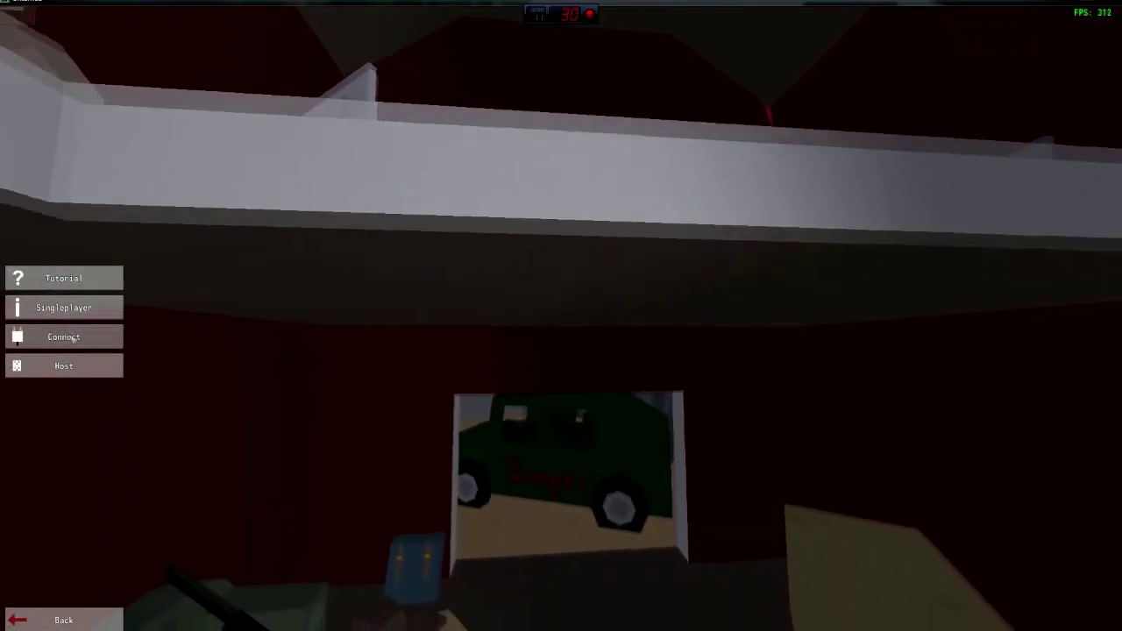
click(64, 306)
click(64, 277)
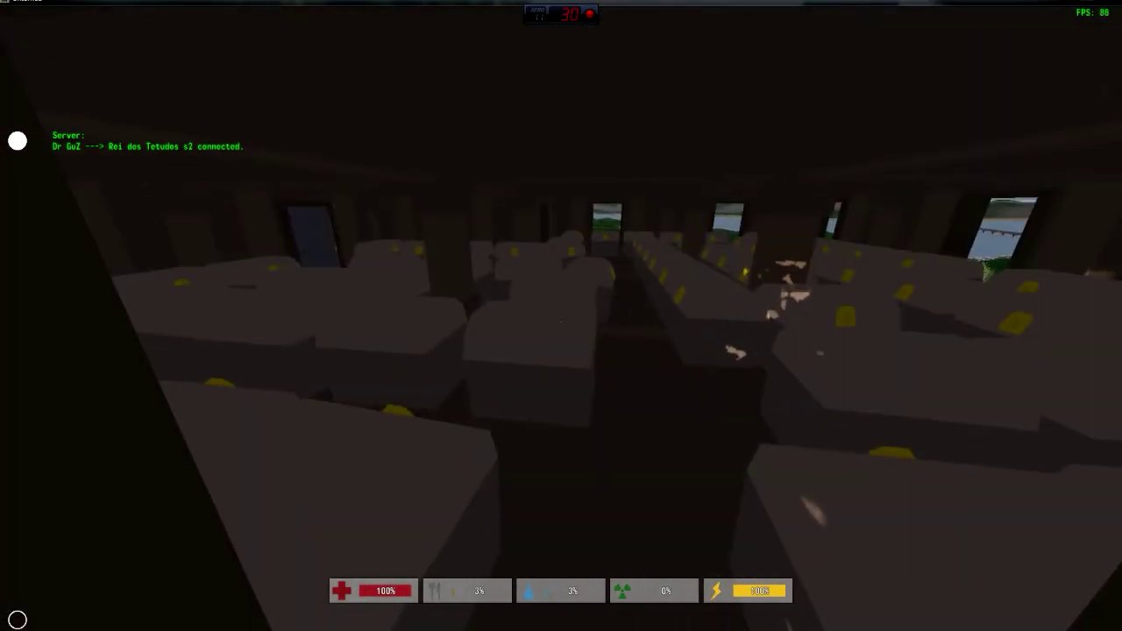
key(Escape)
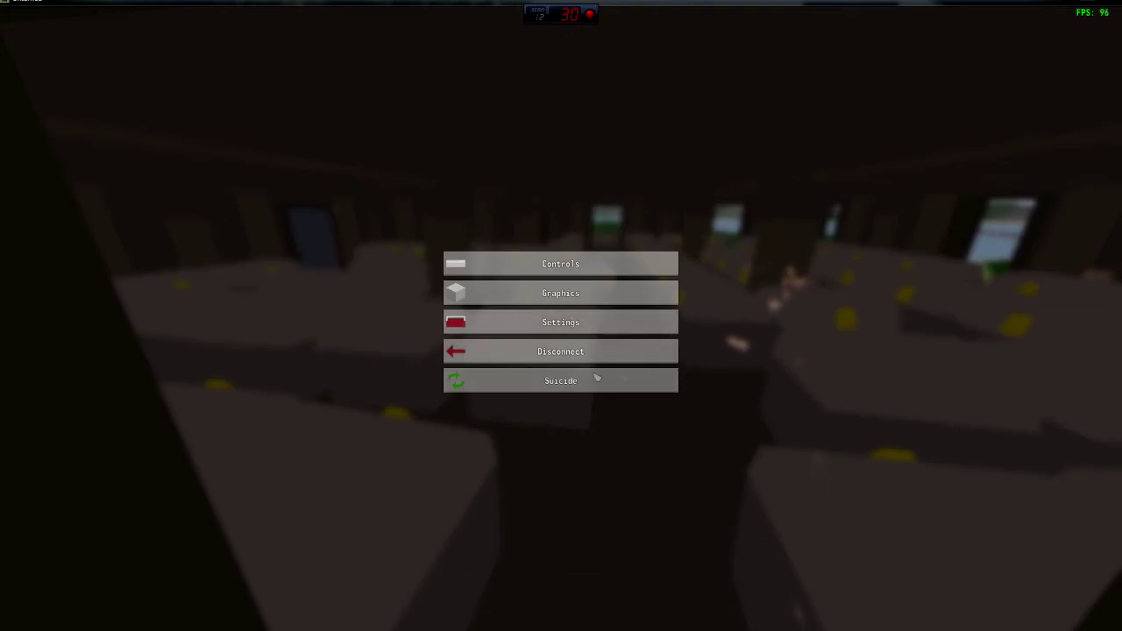
key(super)
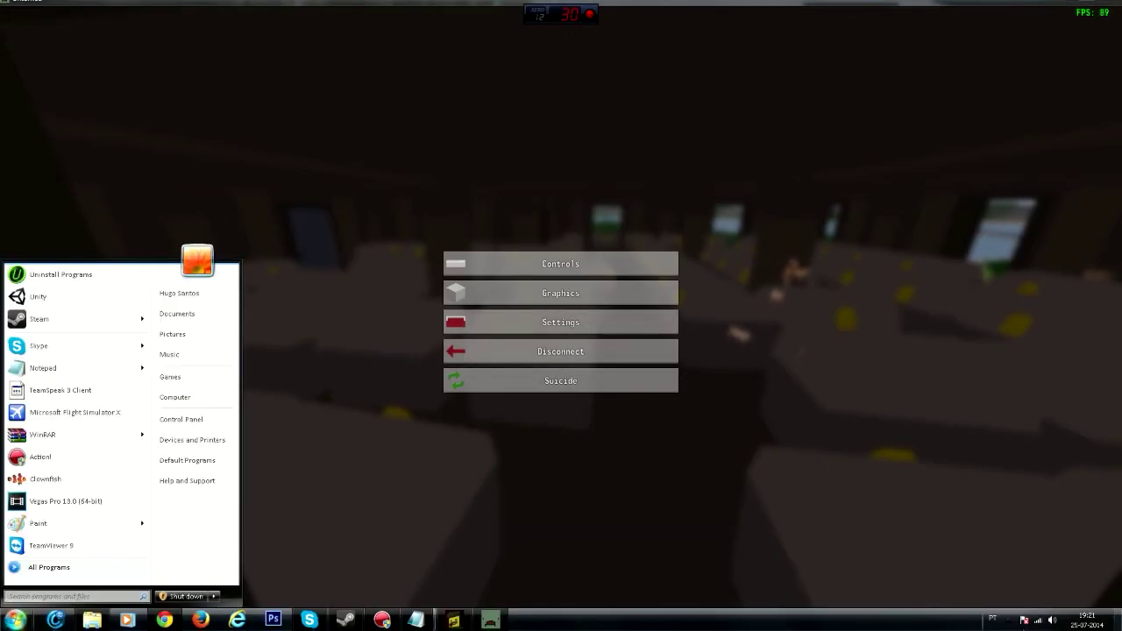
- Bring up the server editor, disconnect the PC from SLB2014 Wi-Fi, and return to Unturned
click(467, 623)
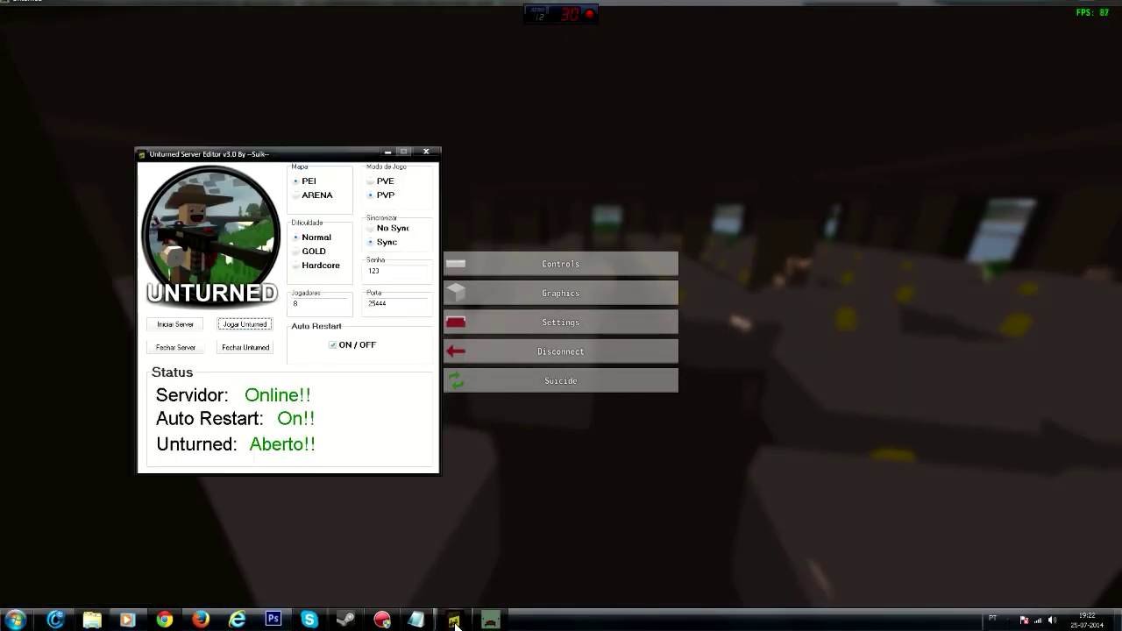
drag(348, 154, 625, 169)
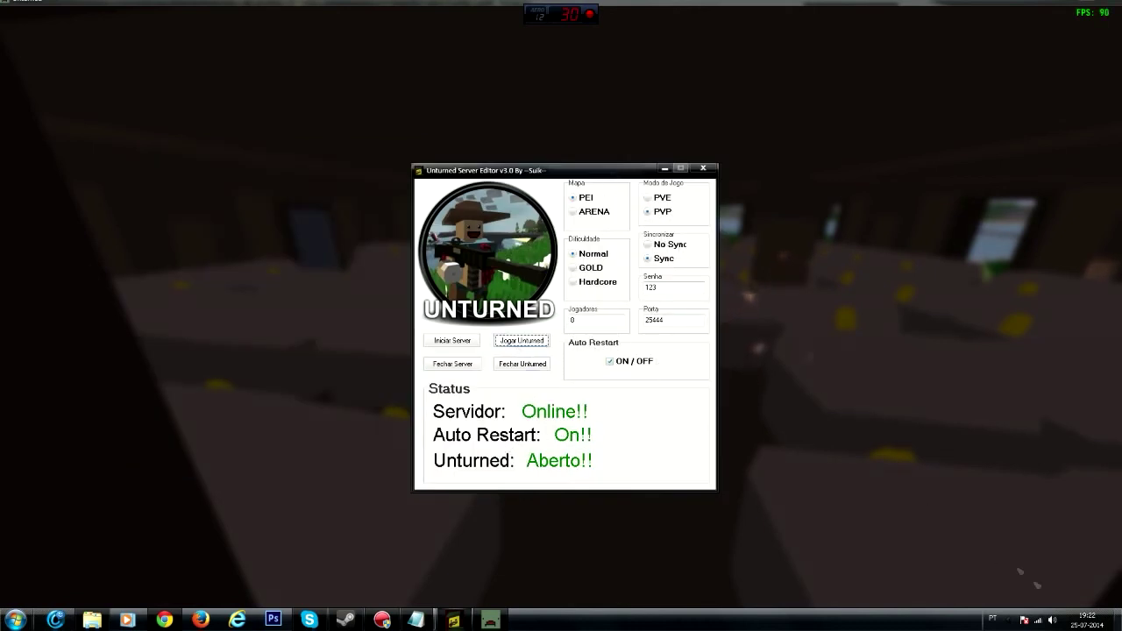
click(1051, 621)
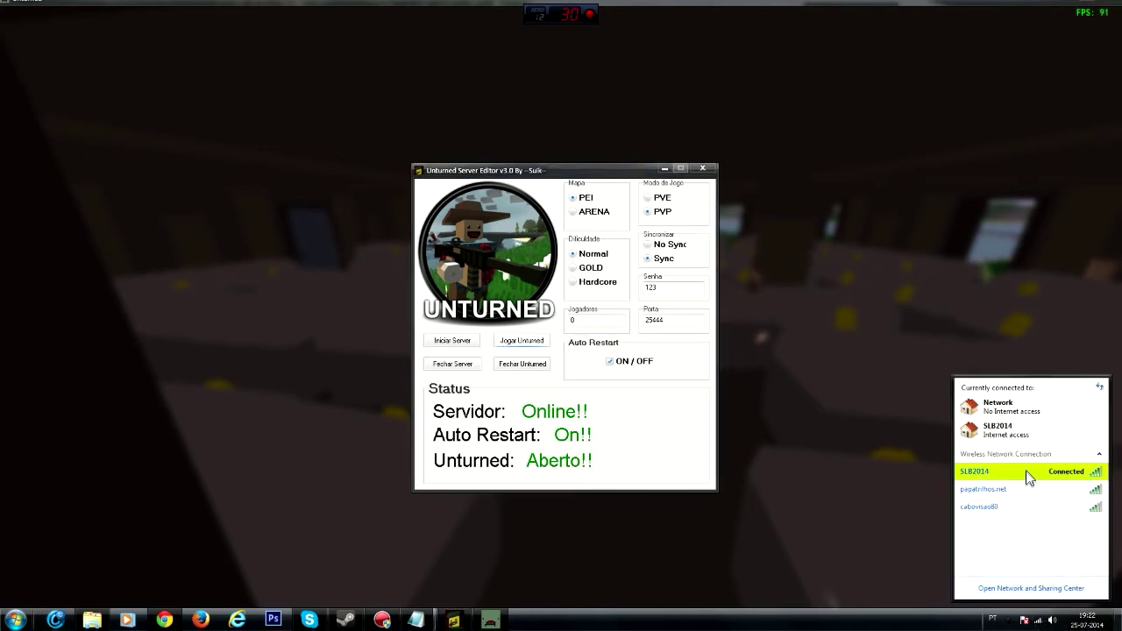
click(1027, 470)
click(1083, 489)
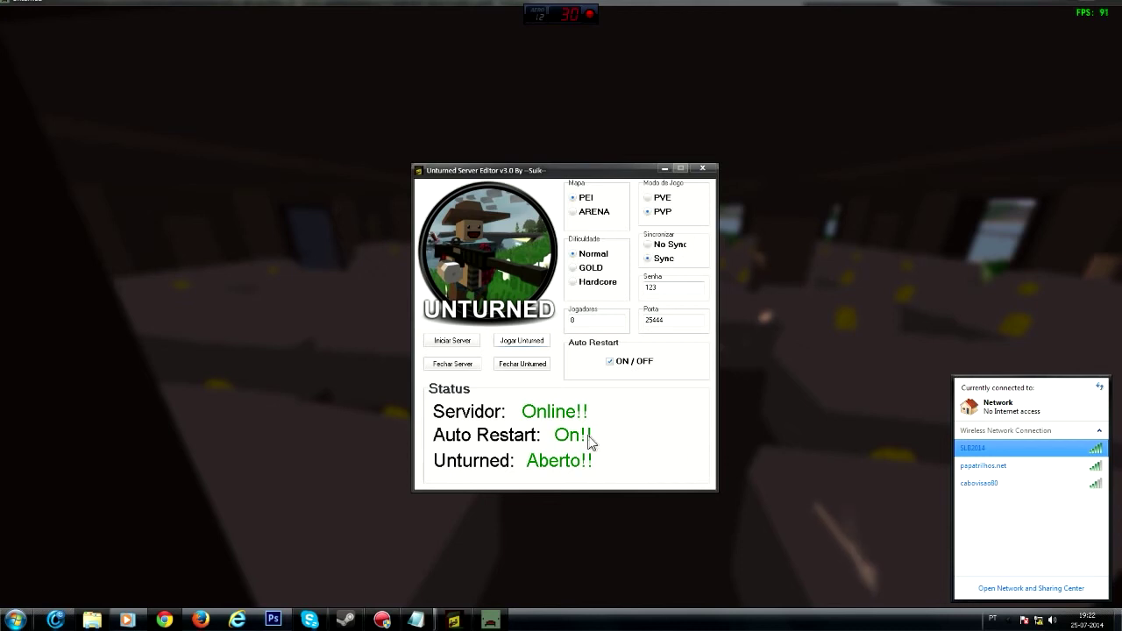
click(771, 412)
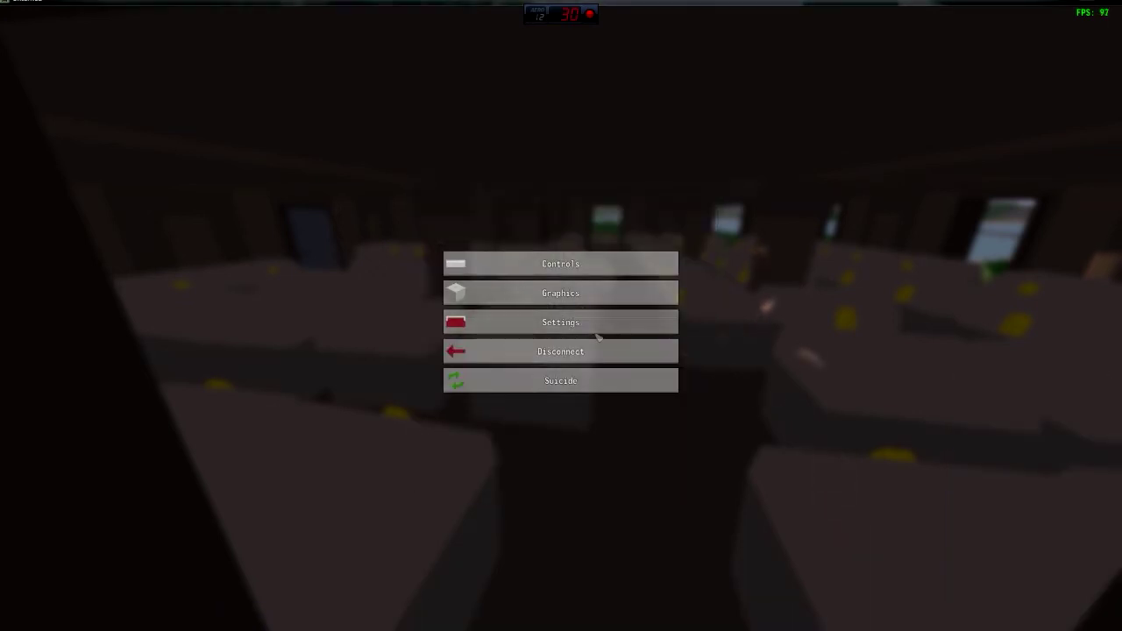
- Resume play and check the first inventory slot
click(596, 321)
key(Tab)
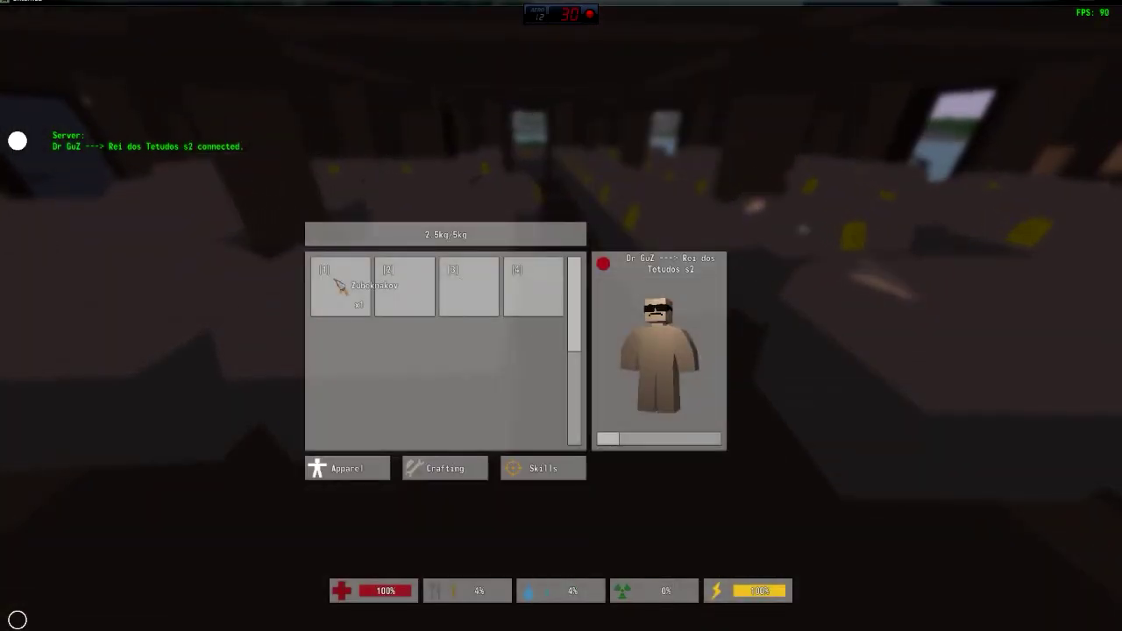
click(340, 285)
key(Tab)
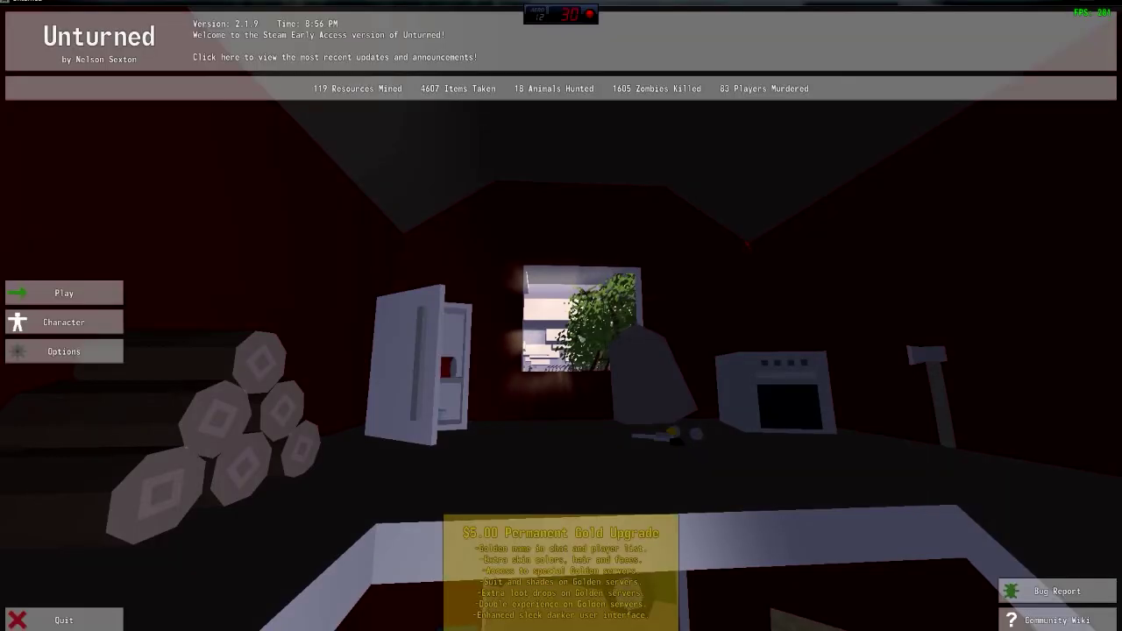
- Reconnect the PC to the SLB2014 wireless network from the taskbar tray
key(super)
key(super)
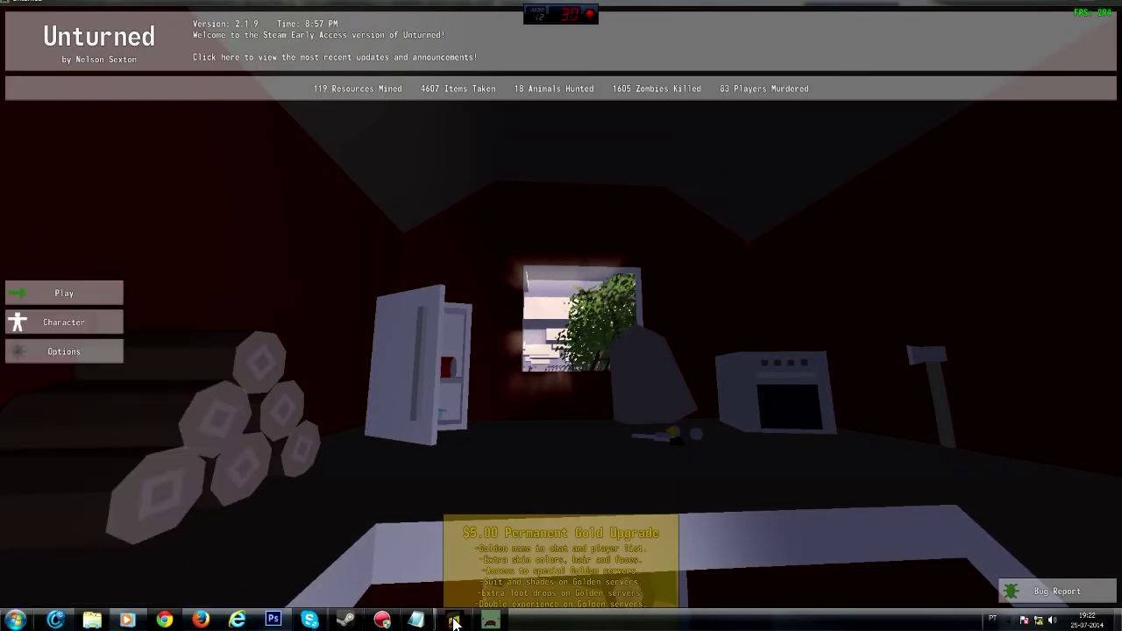
key(alt+Tab)
click(1039, 620)
click(973, 449)
click(1080, 465)
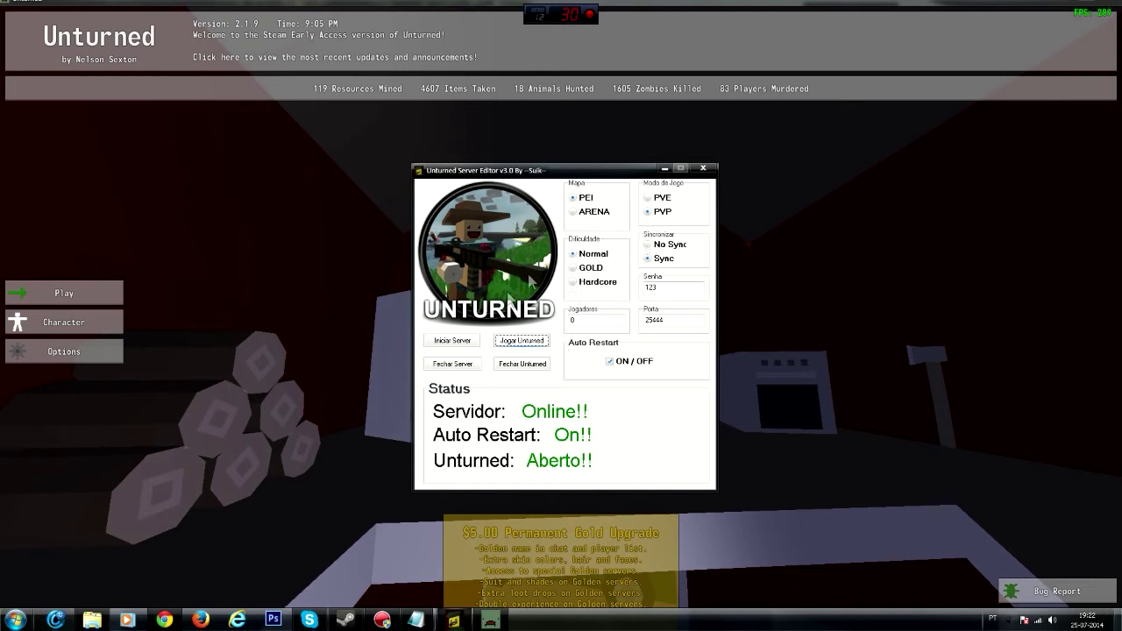
- Rejoin the server via Play > Connect and walk out through the building's doorway
click(68, 298)
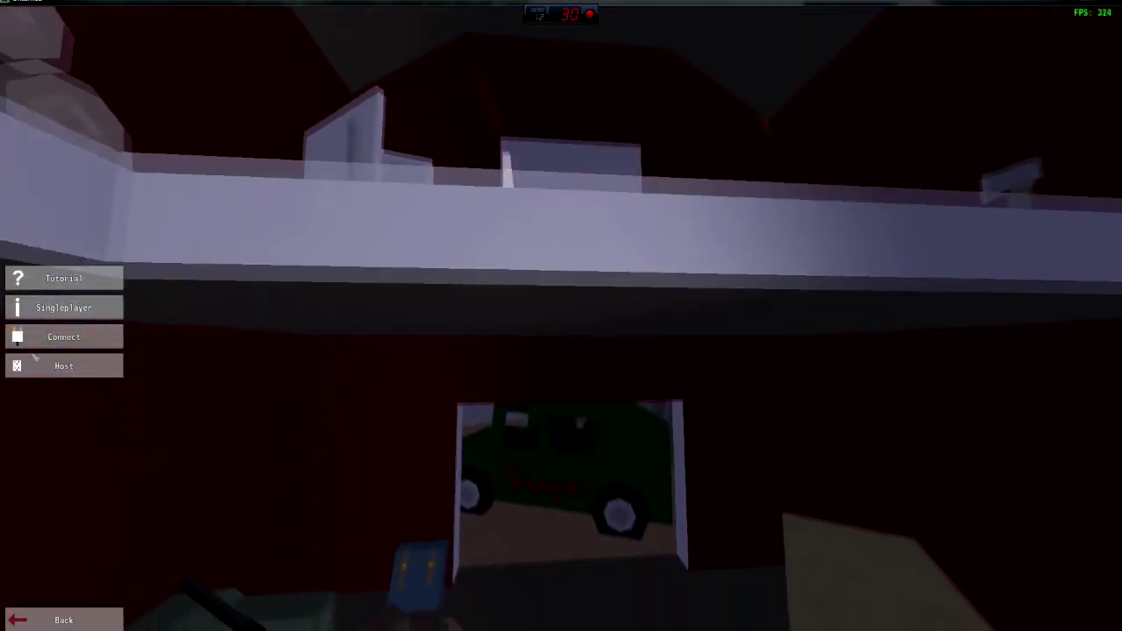
click(35, 341)
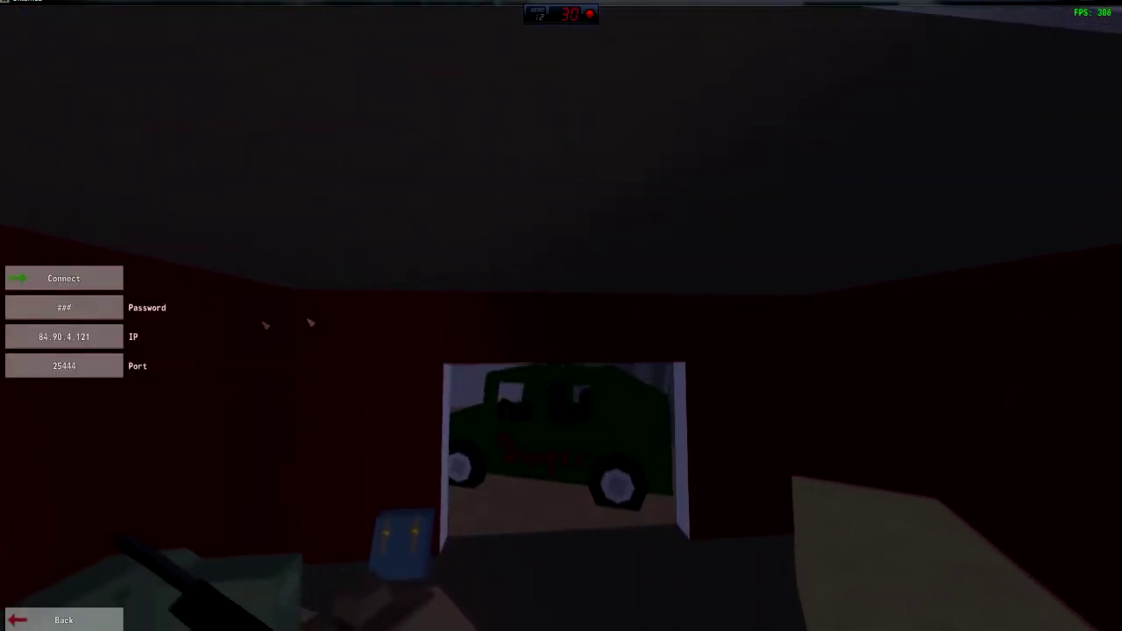
click(110, 275)
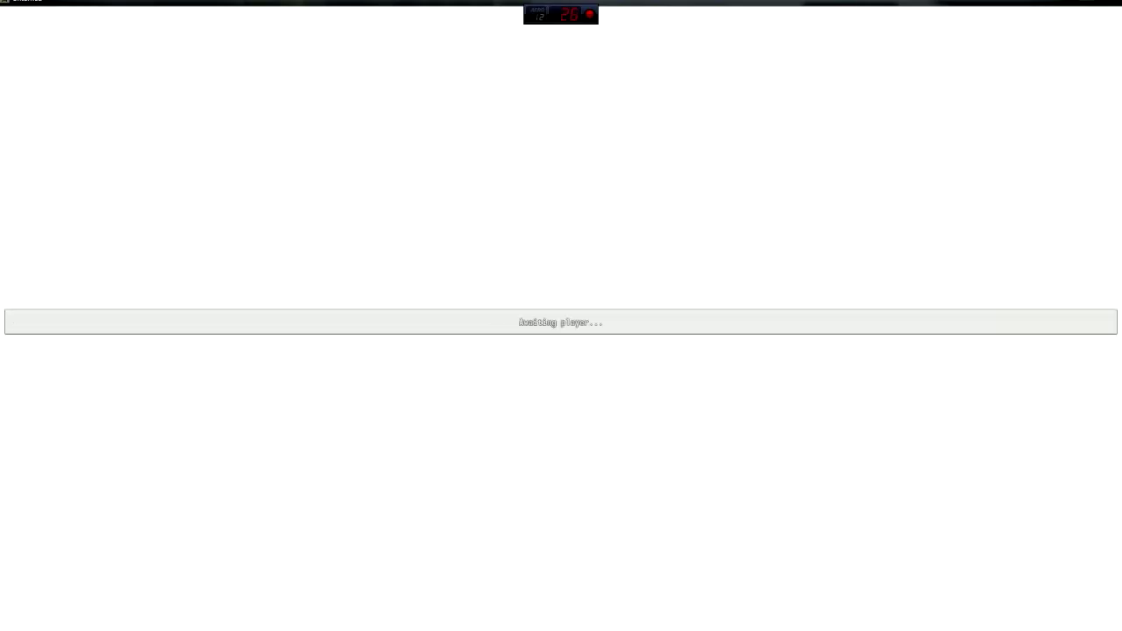
key(Tab)
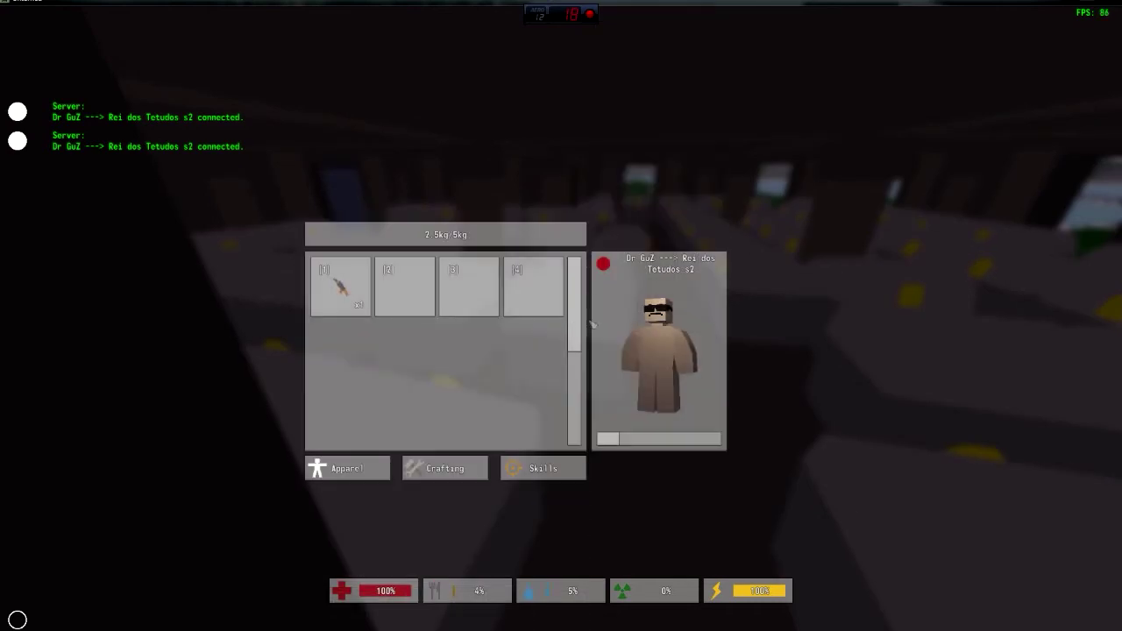
key(Tab)
key(w)
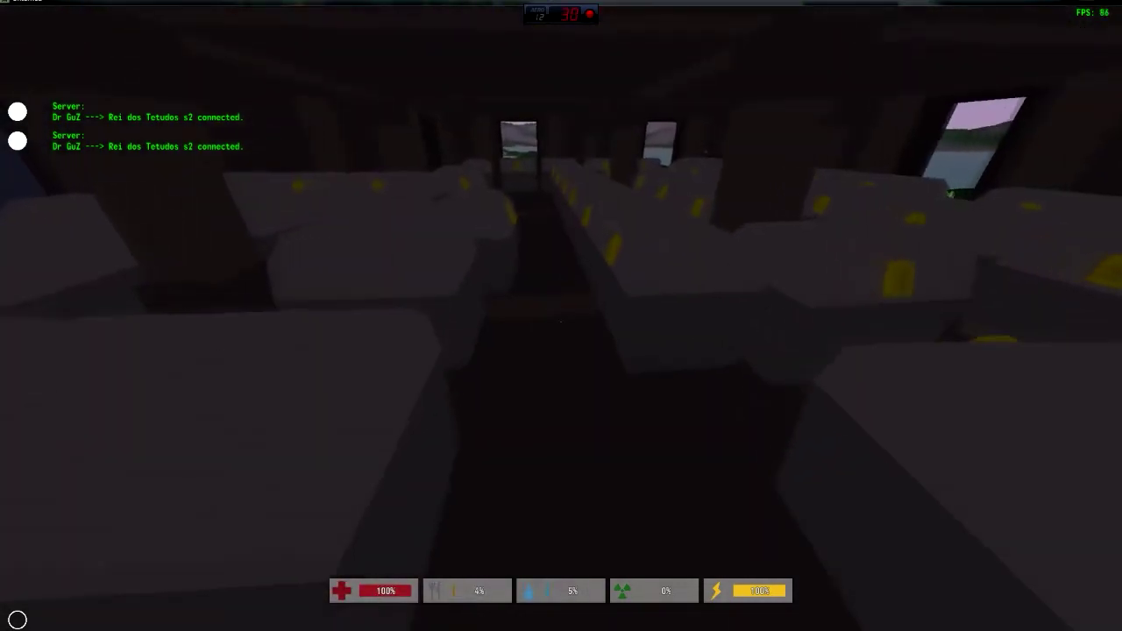
key(w)
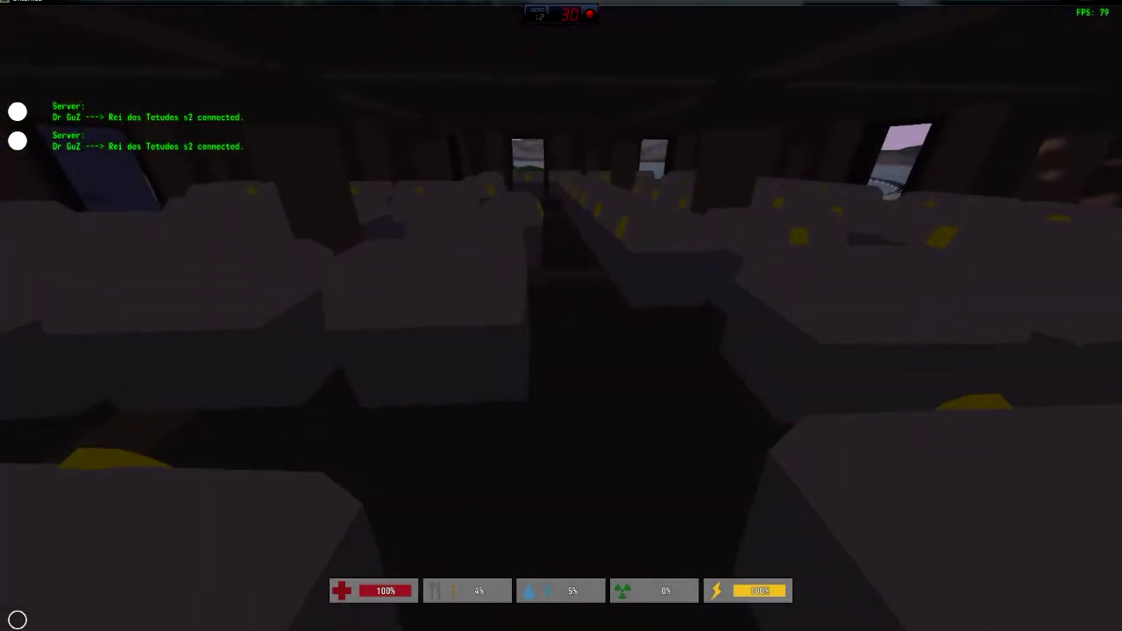
- Disconnect from the server and quit Unturned
key(Escape)
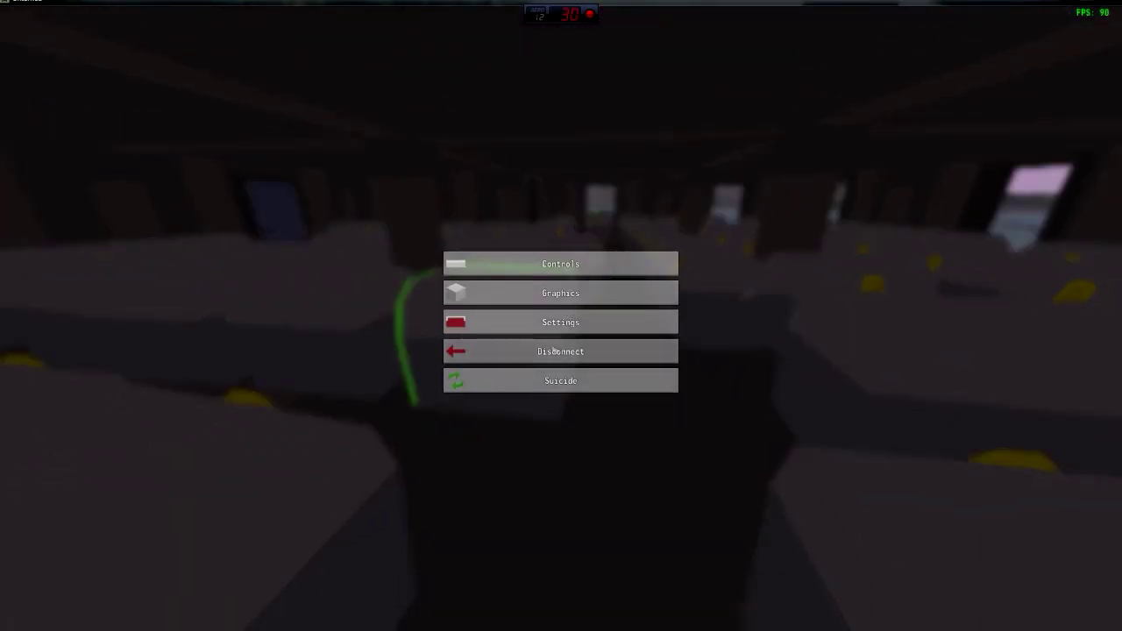
click(591, 352)
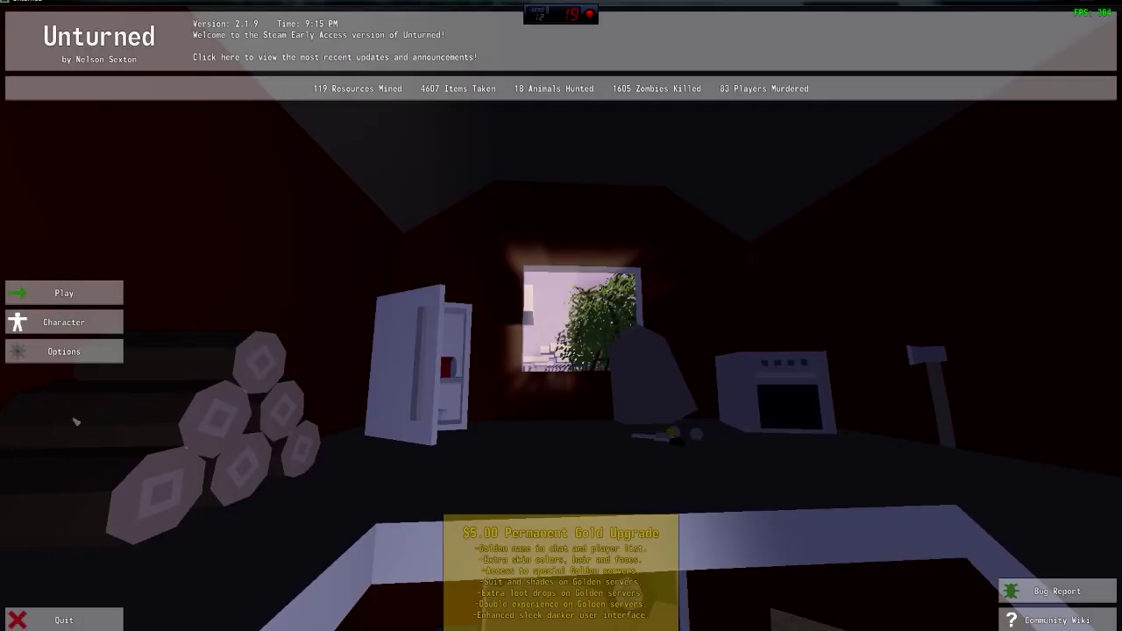
click(61, 620)
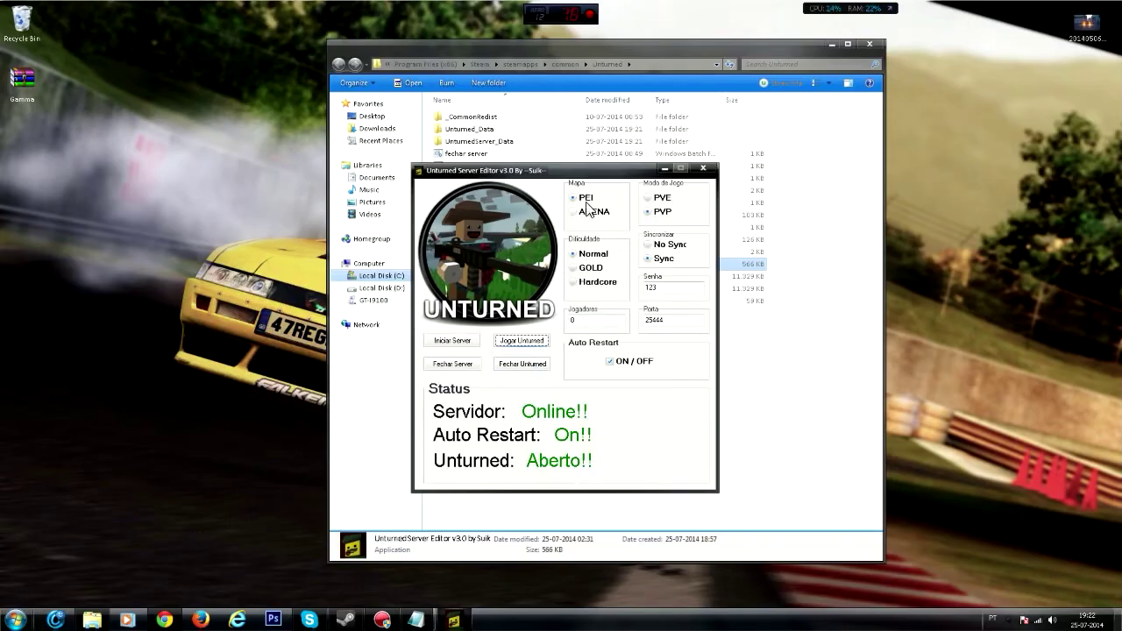